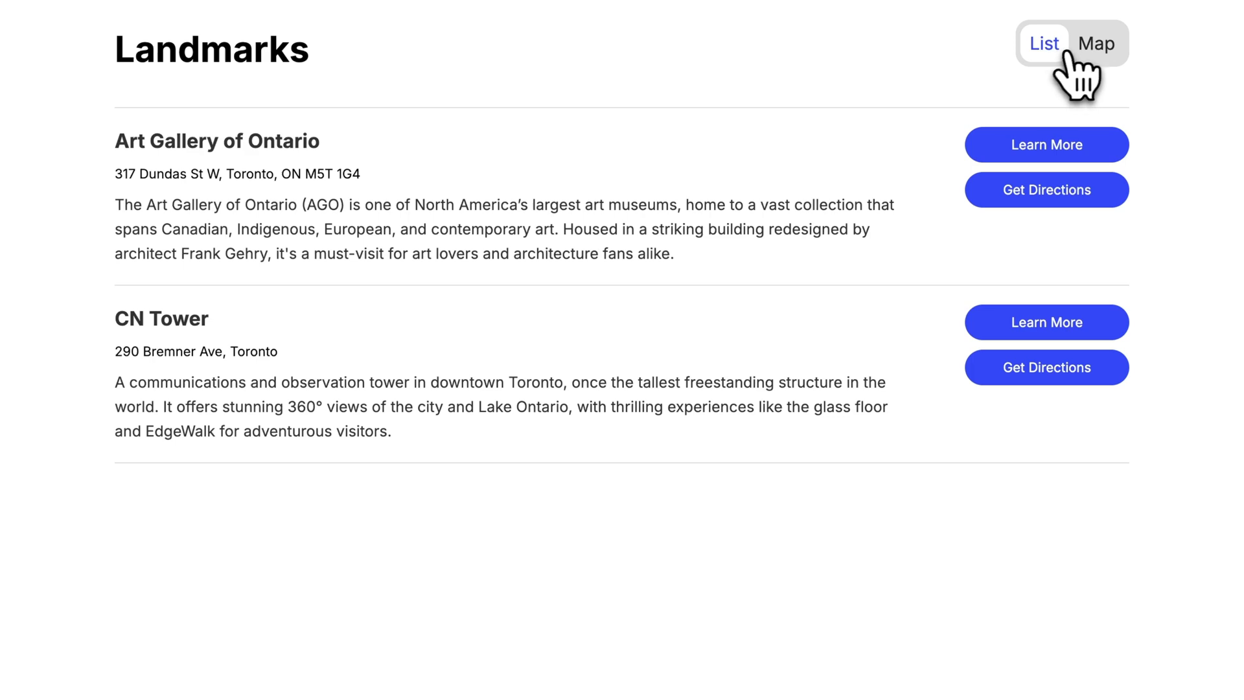
Show the Landmarks map view, zoom out two levels, and bring up the CN Tower marker's details.
left_click(1100, 46)
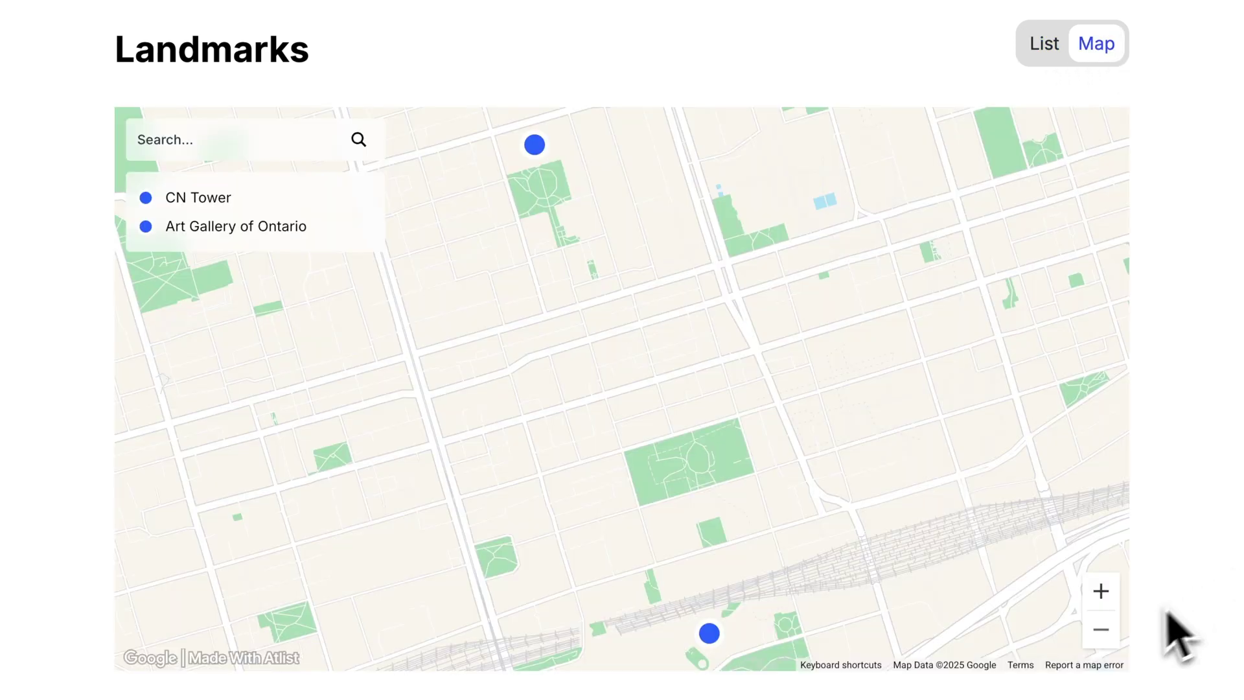
left_click(1101, 630)
left_click(1102, 629)
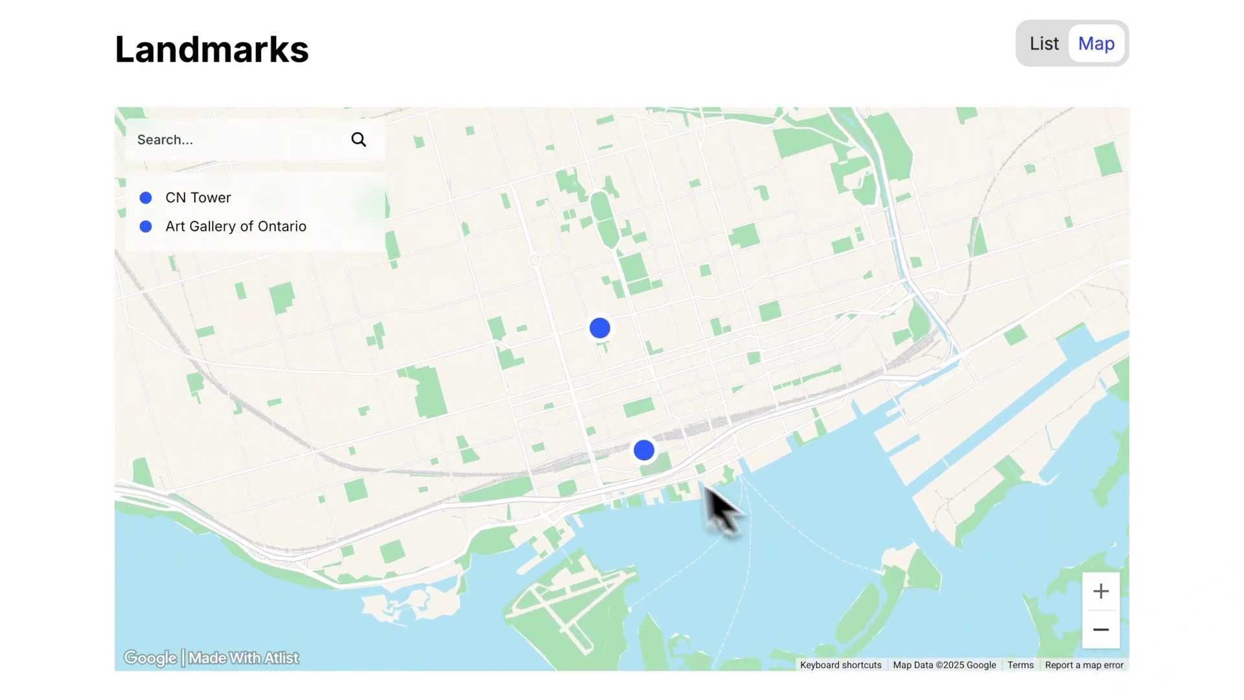
left_click(643, 448)
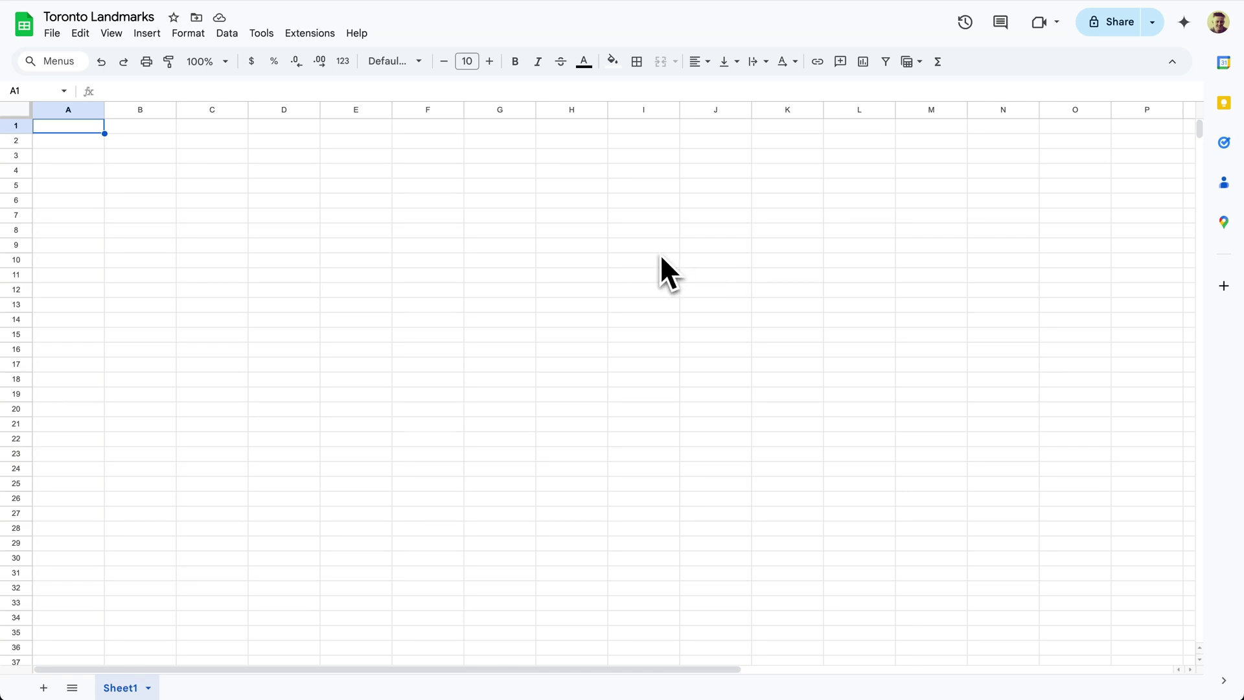
Enter the row 1 headings Name, Address, Notes, Button Link and Latitude.
type("ame")
key("Tab")
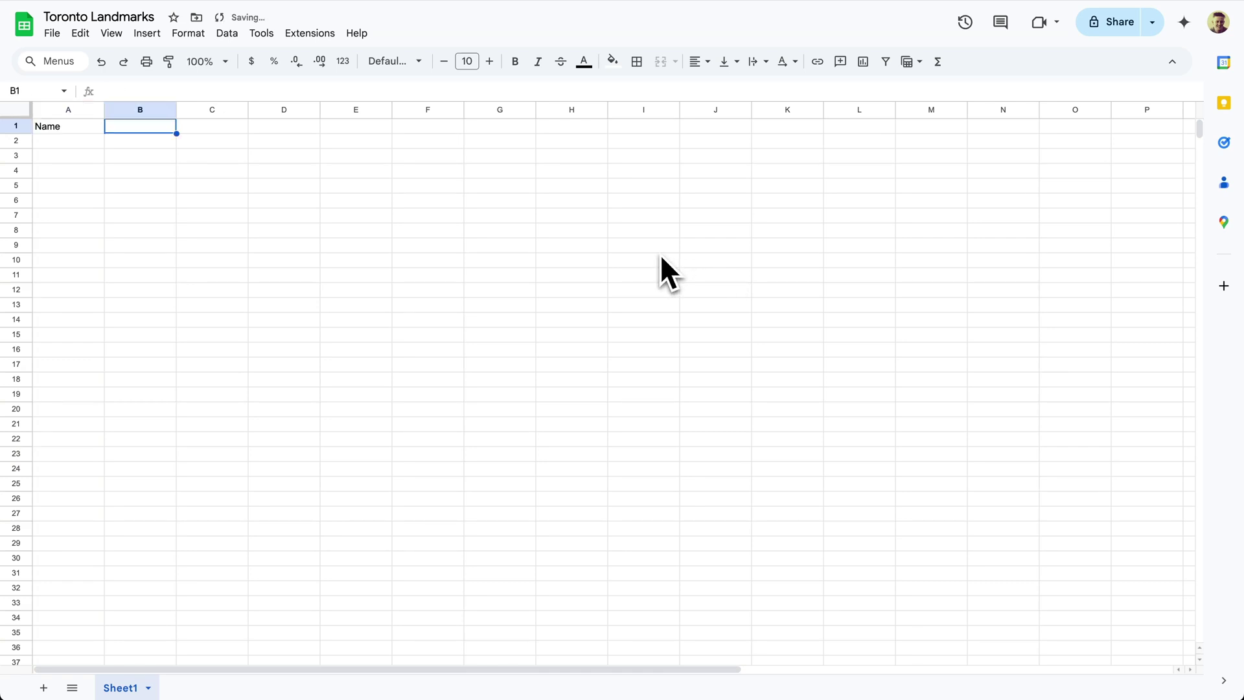
key("Tab")
type("Notes")
key("Tab")
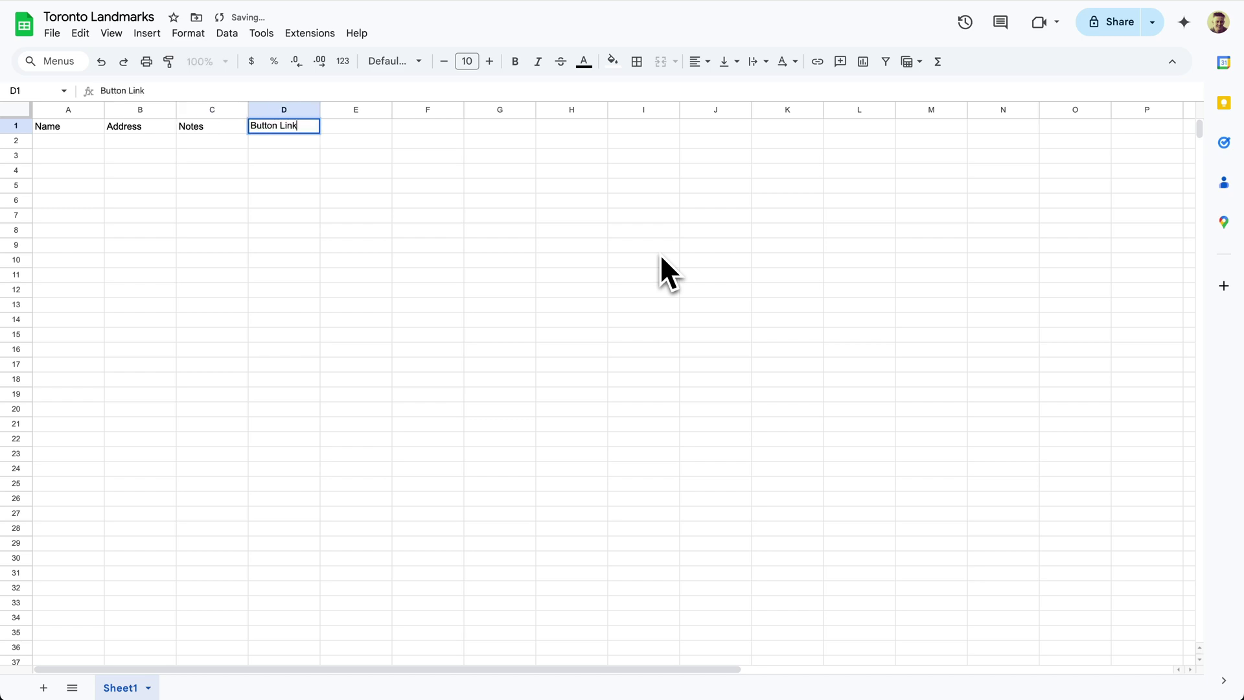
key("Tab")
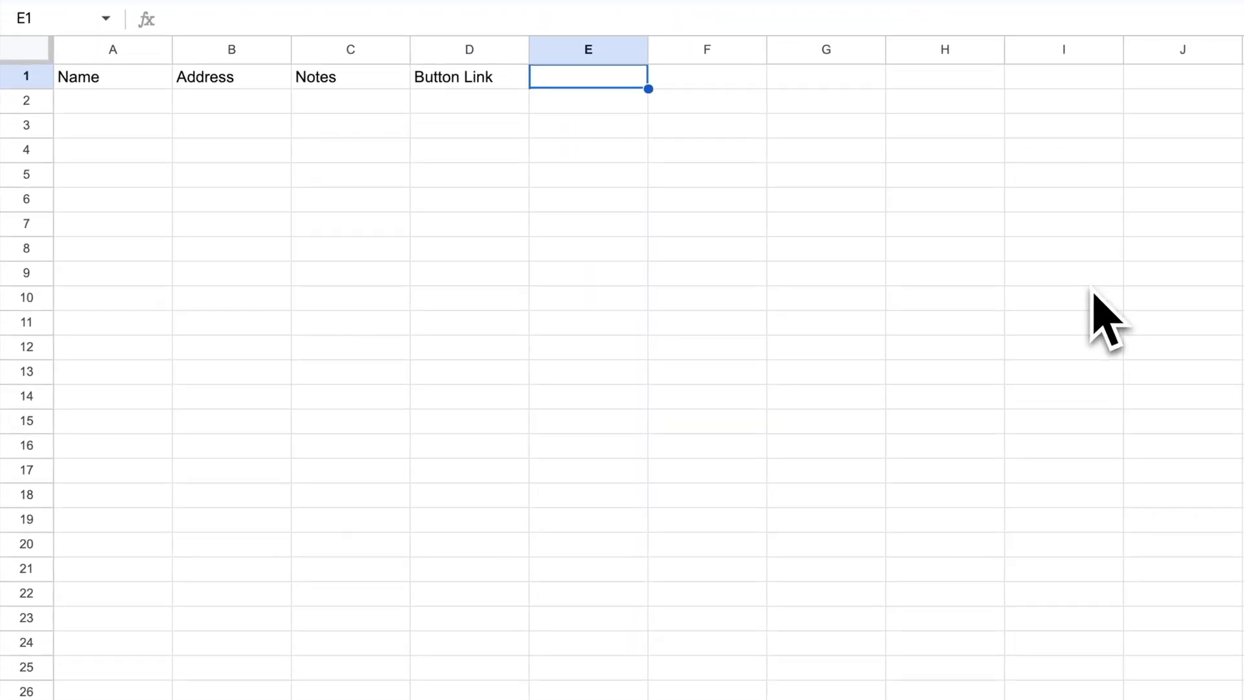
type("Latitude")
key("Tab")
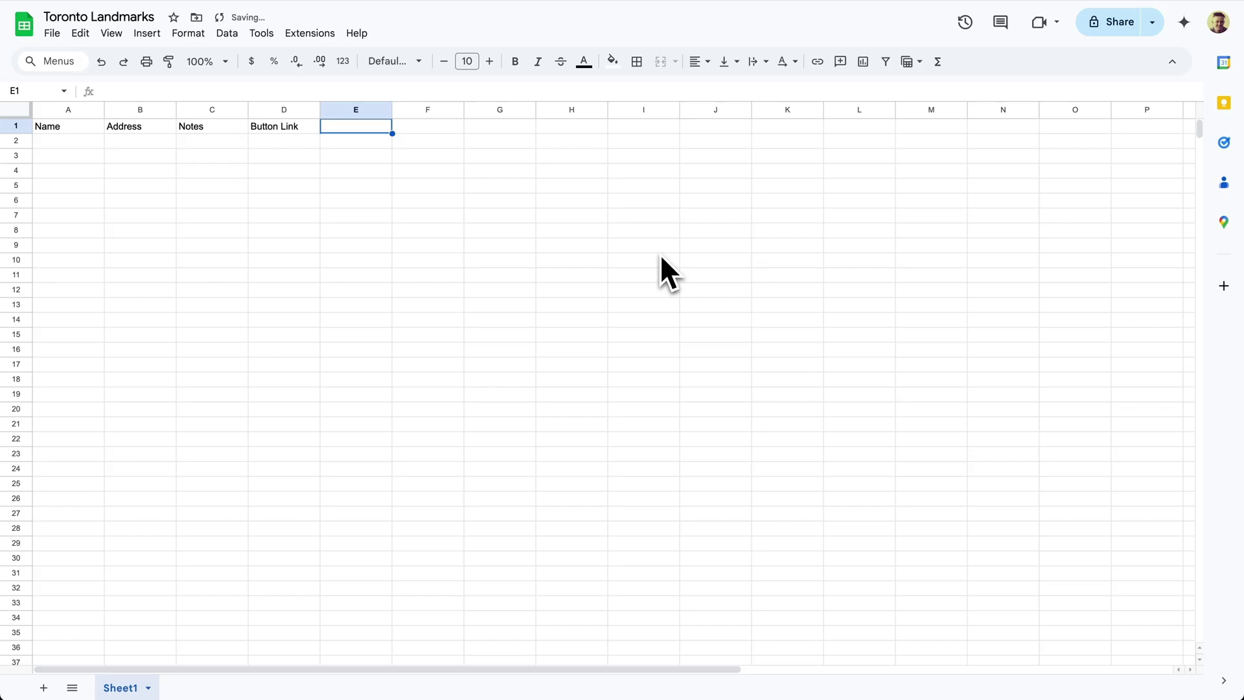
key("Return")
type("CN Tower")
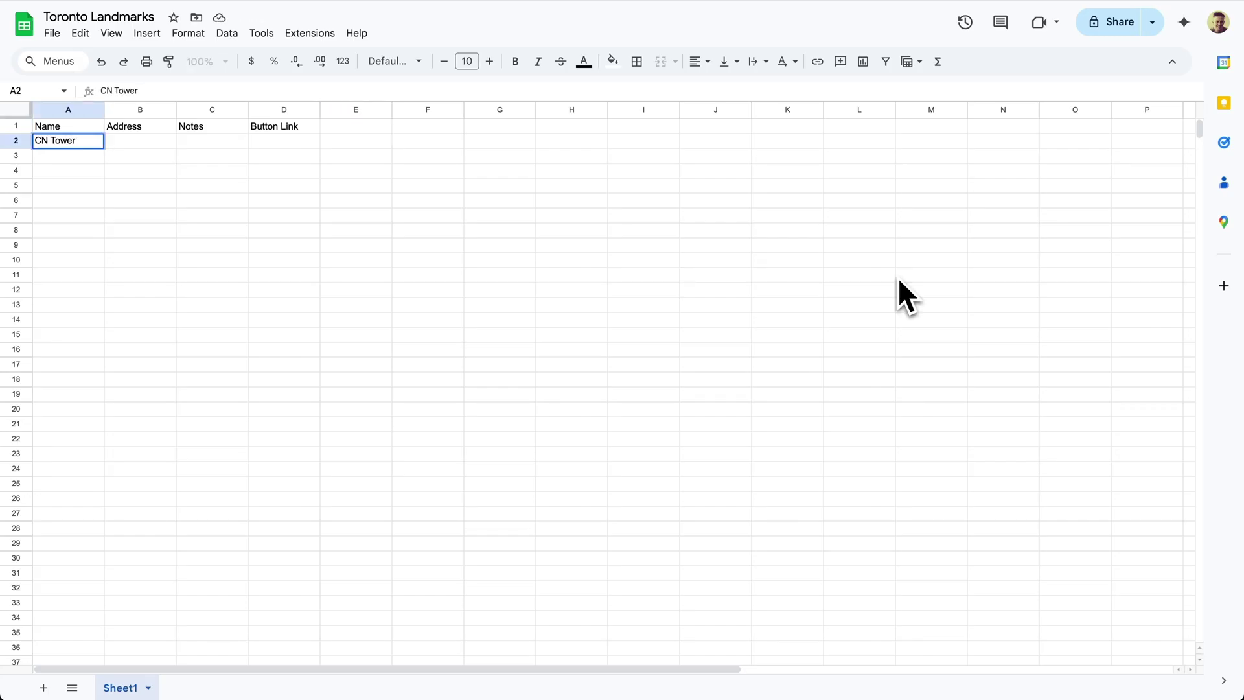
key("Tab")
type("290 Bre")
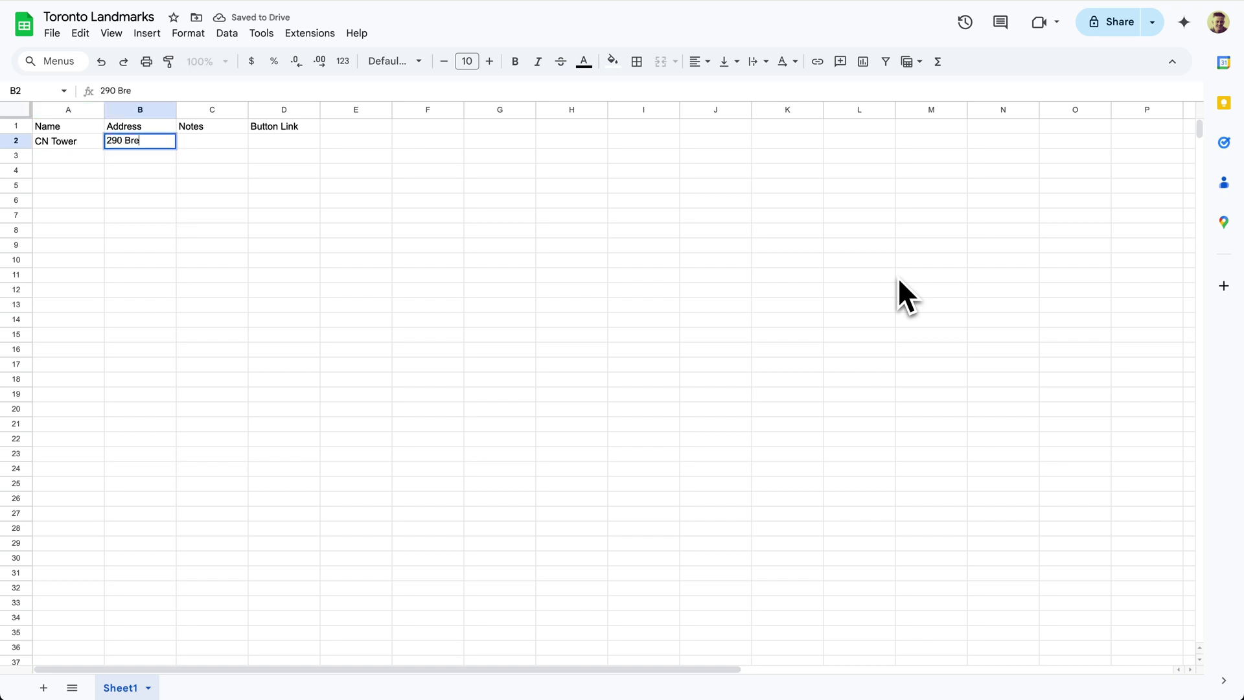
type("mner Ave, Toronto")
key("Tab")
key("ctrl+v")
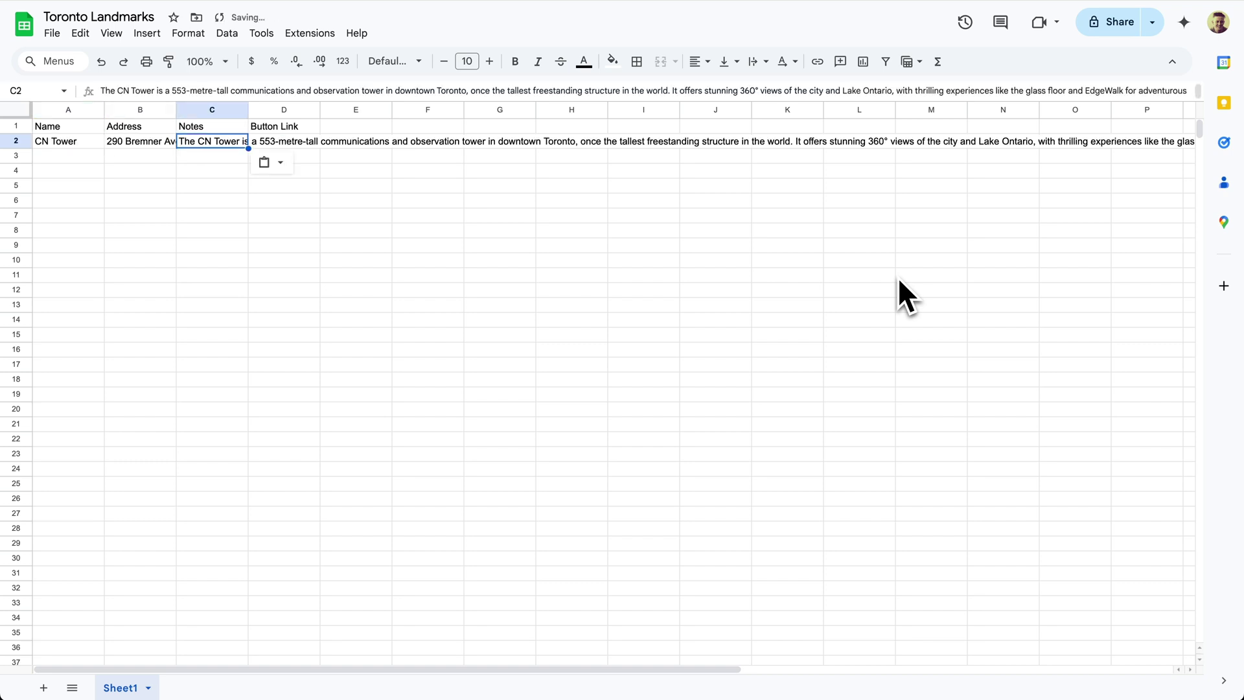
key("Tab")
type("https://www.cntower.ca")
key("Return")
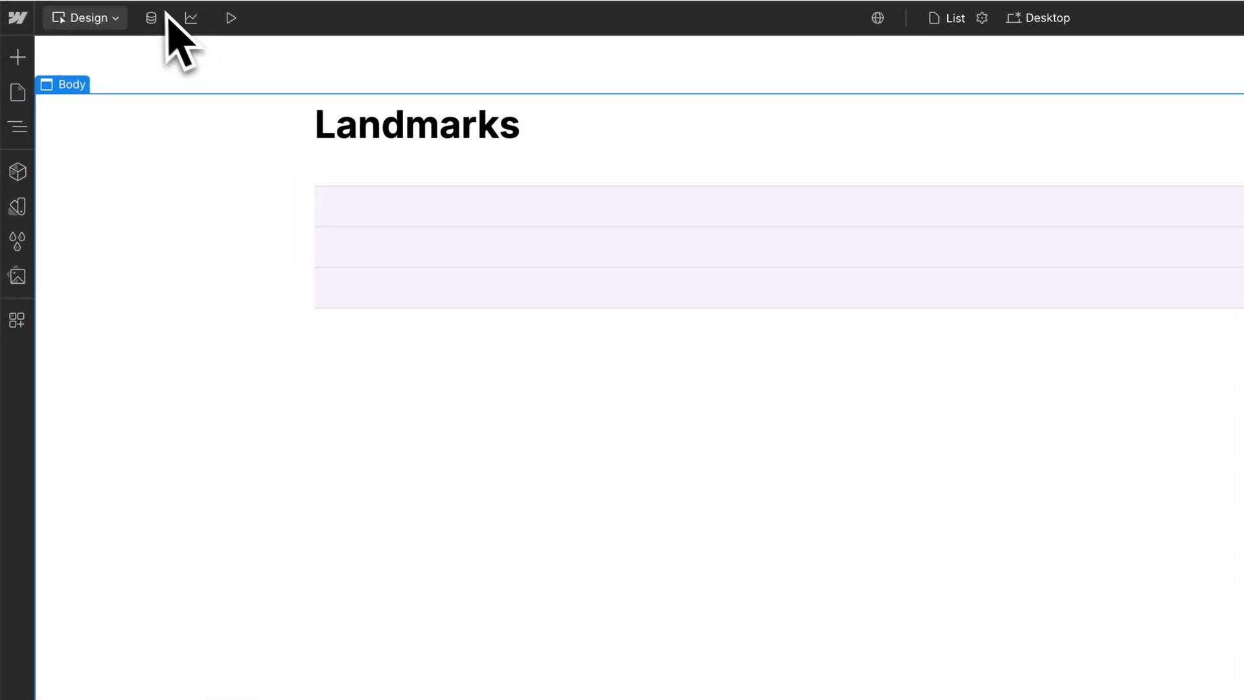
Create a new CMS collection named Locations.
left_click(152, 18)
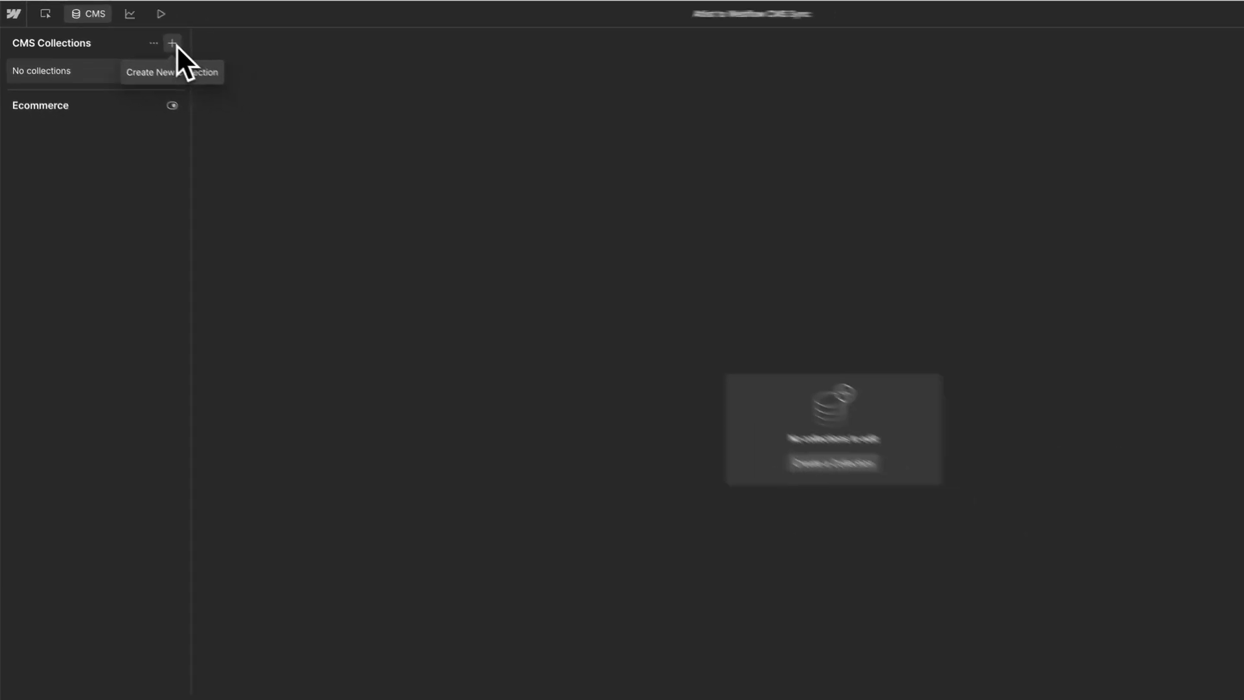
left_click(172, 44)
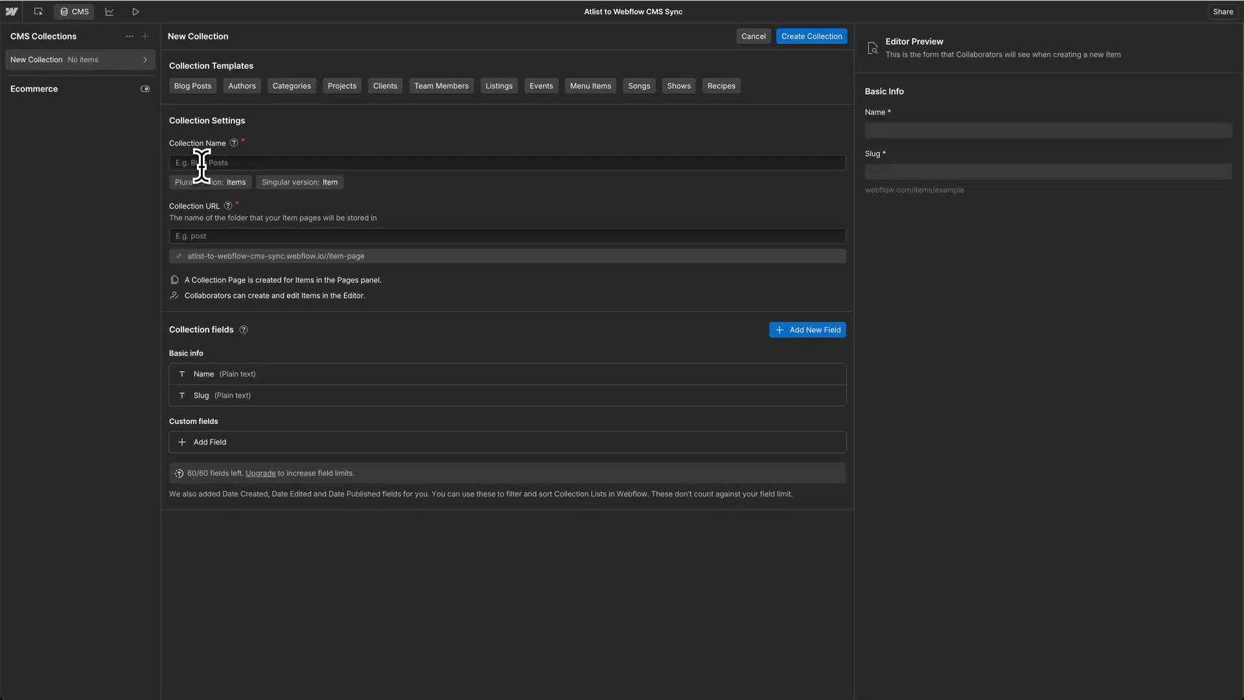
left_click(202, 163)
type("Locations")
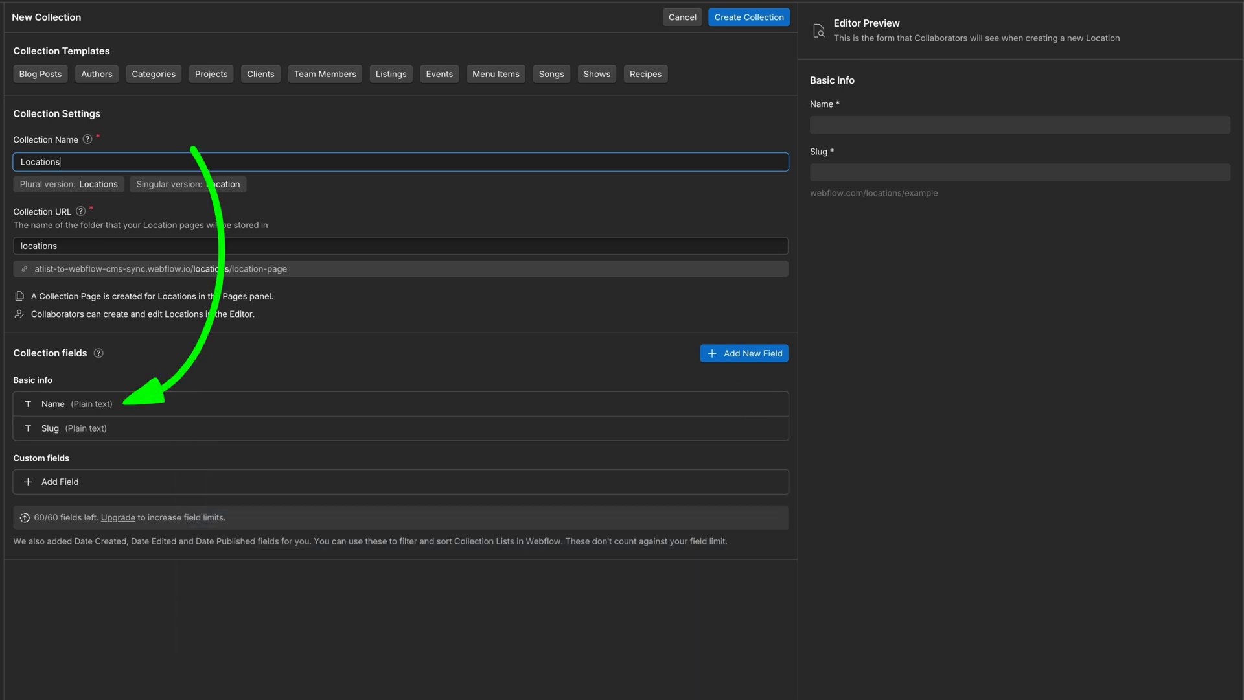
Add fields Address (plain text), Notes (rich text) and Button Link (plain text).
left_click(61, 488)
left_click(66, 522)
type("Addre")
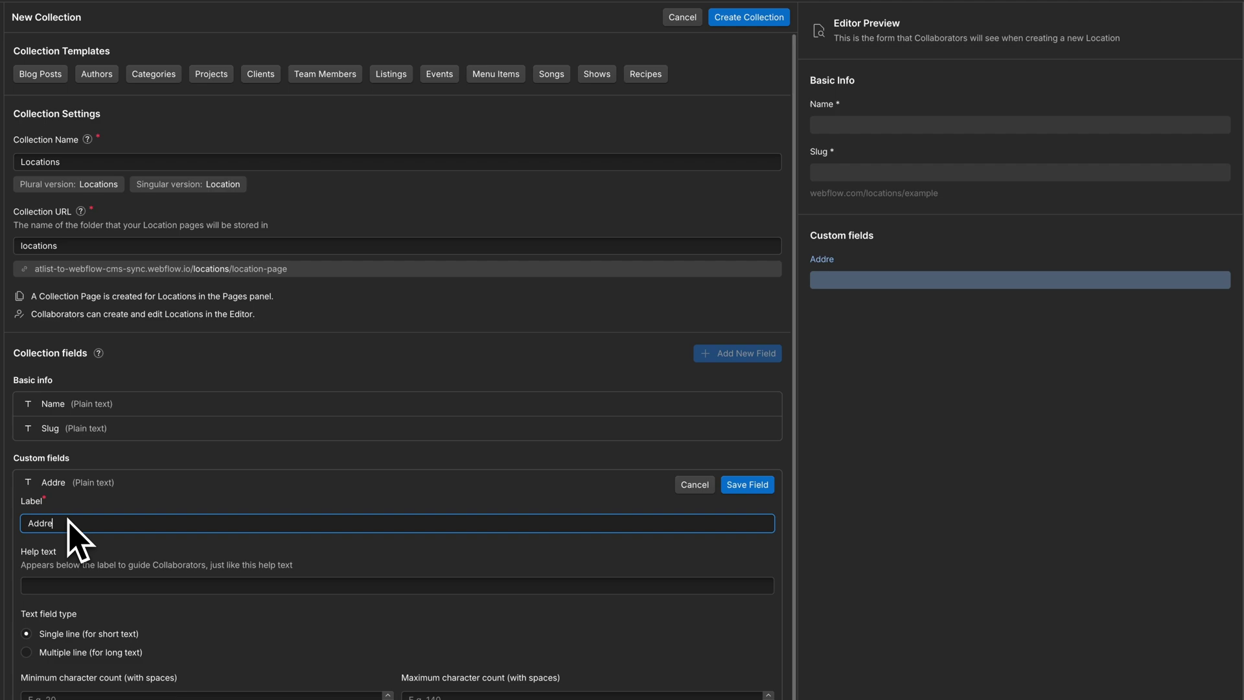
type("ss")
key("Return")
left_click(170, 512)
left_click(161, 561)
type("Notes")
key("Return")
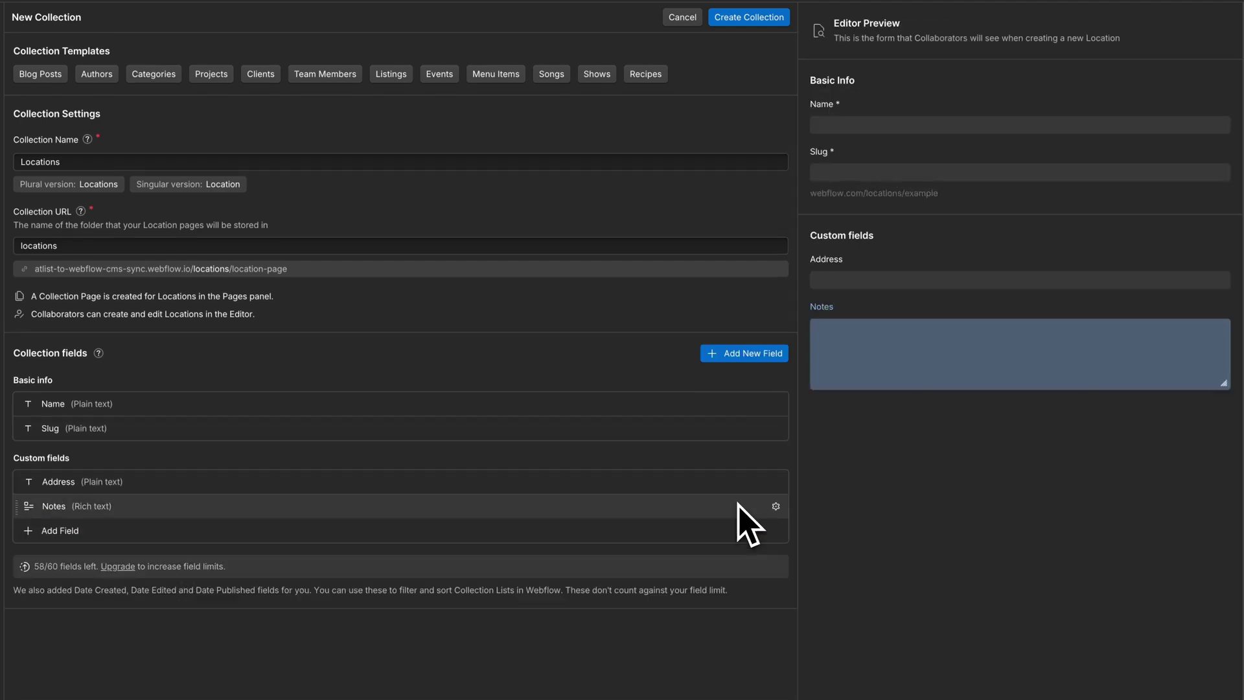
left_click(51, 530)
left_click(50, 550)
type("Button Link")
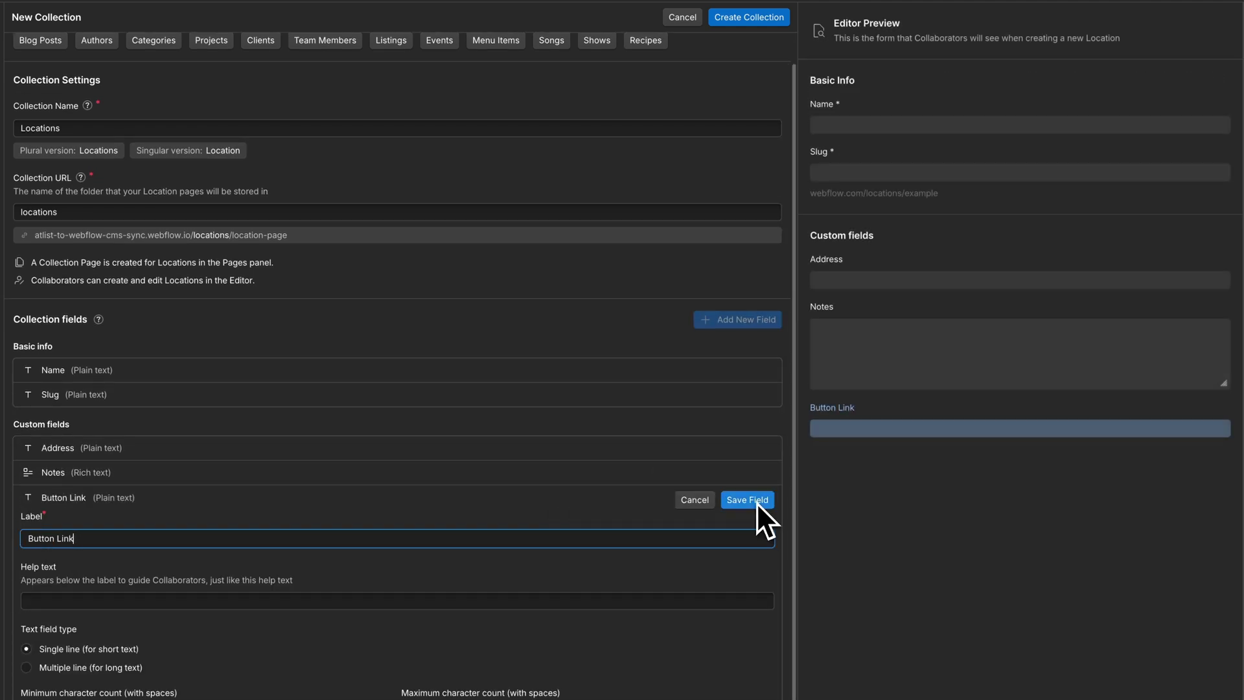
left_click(758, 505)
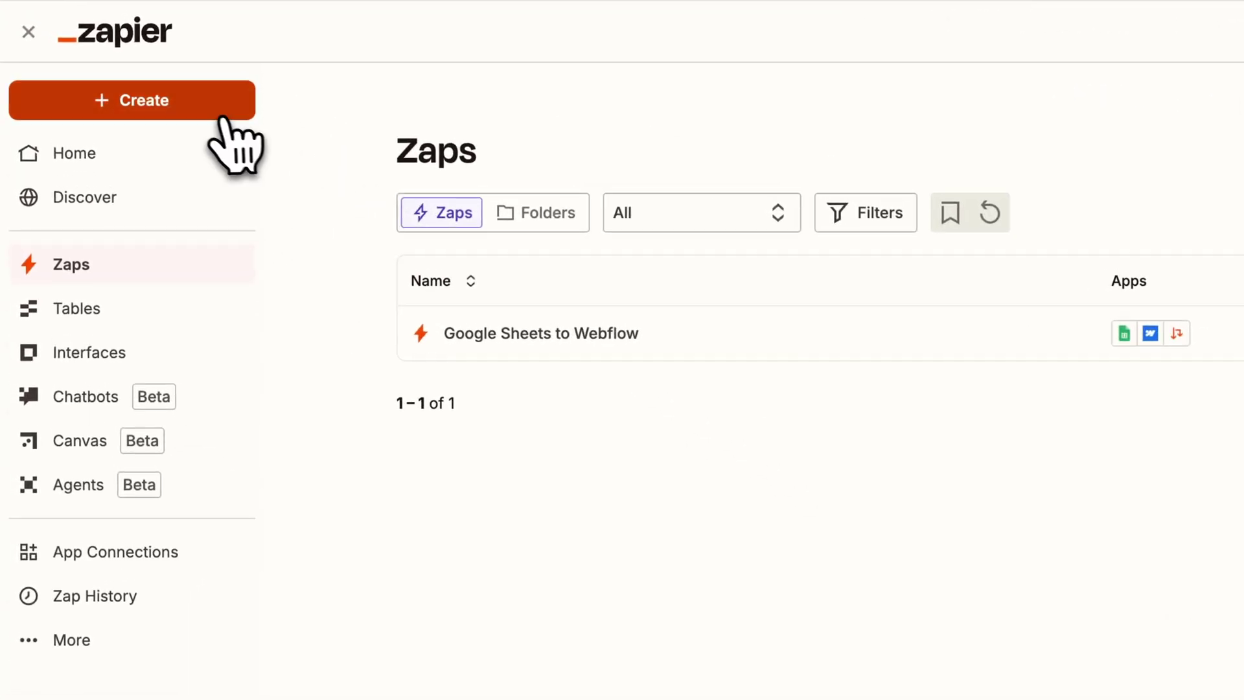
Start a new Zap with a Google Sheets 'New or Updated Spreadsheet Row' trigger on the first account.
left_click(221, 116)
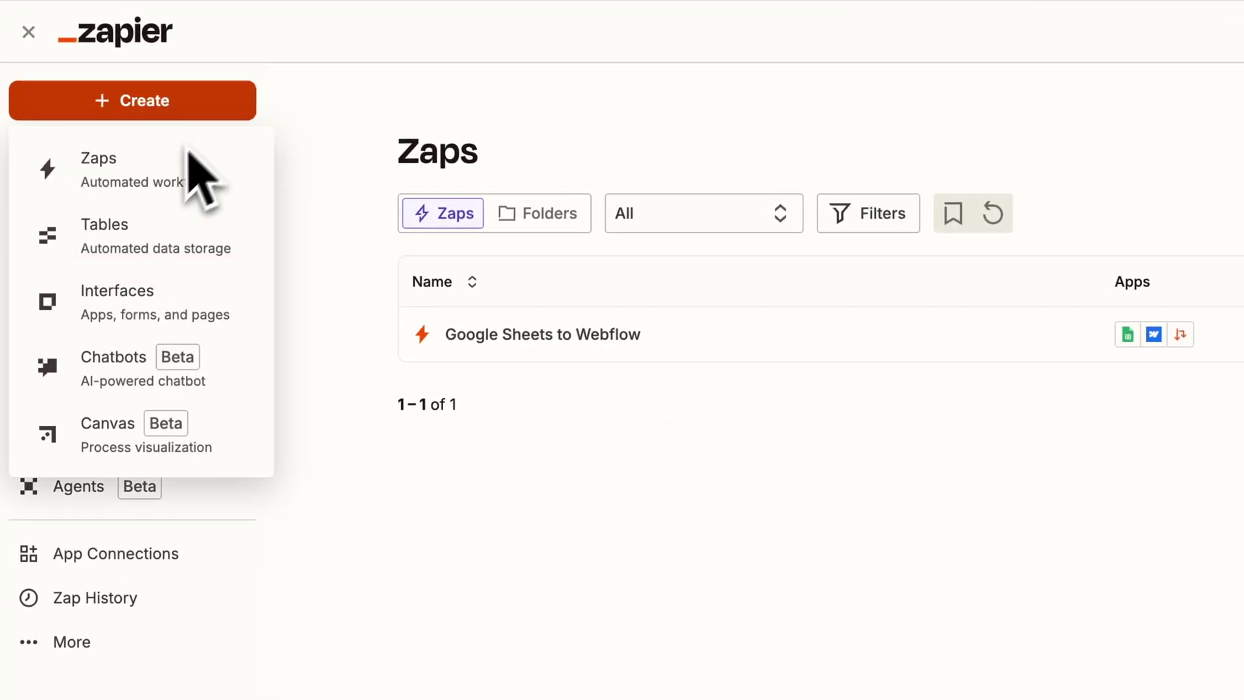
left_click(167, 167)
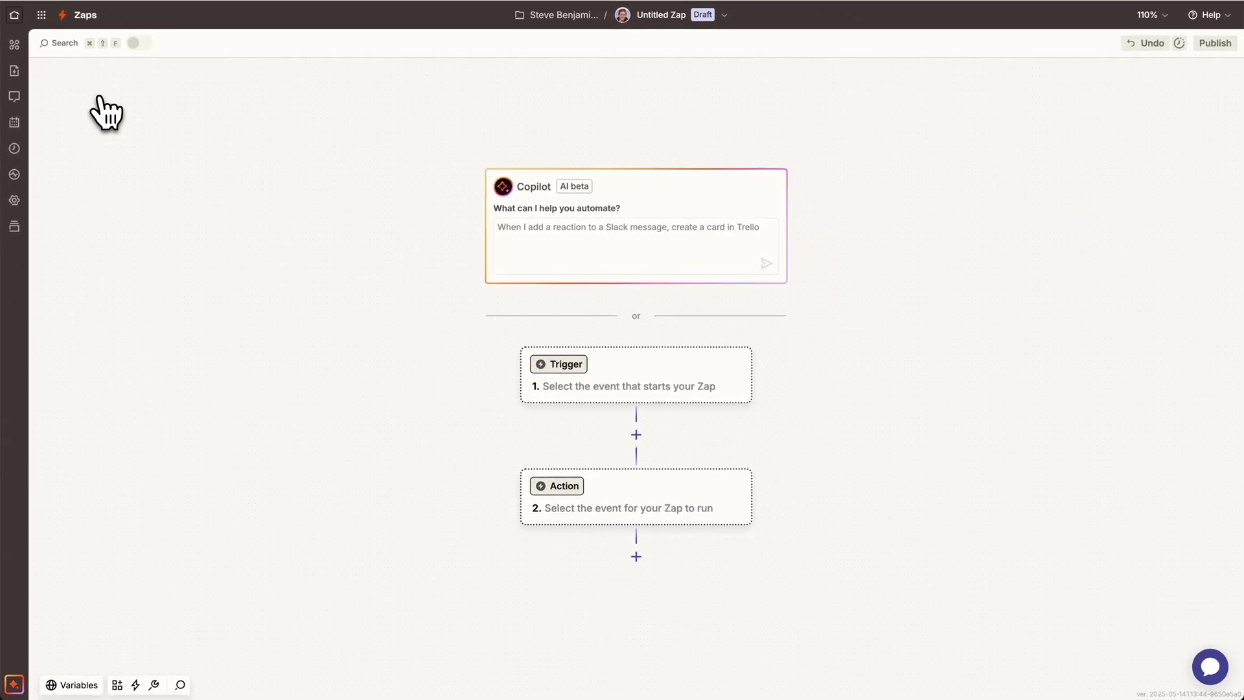
left_click(609, 390)
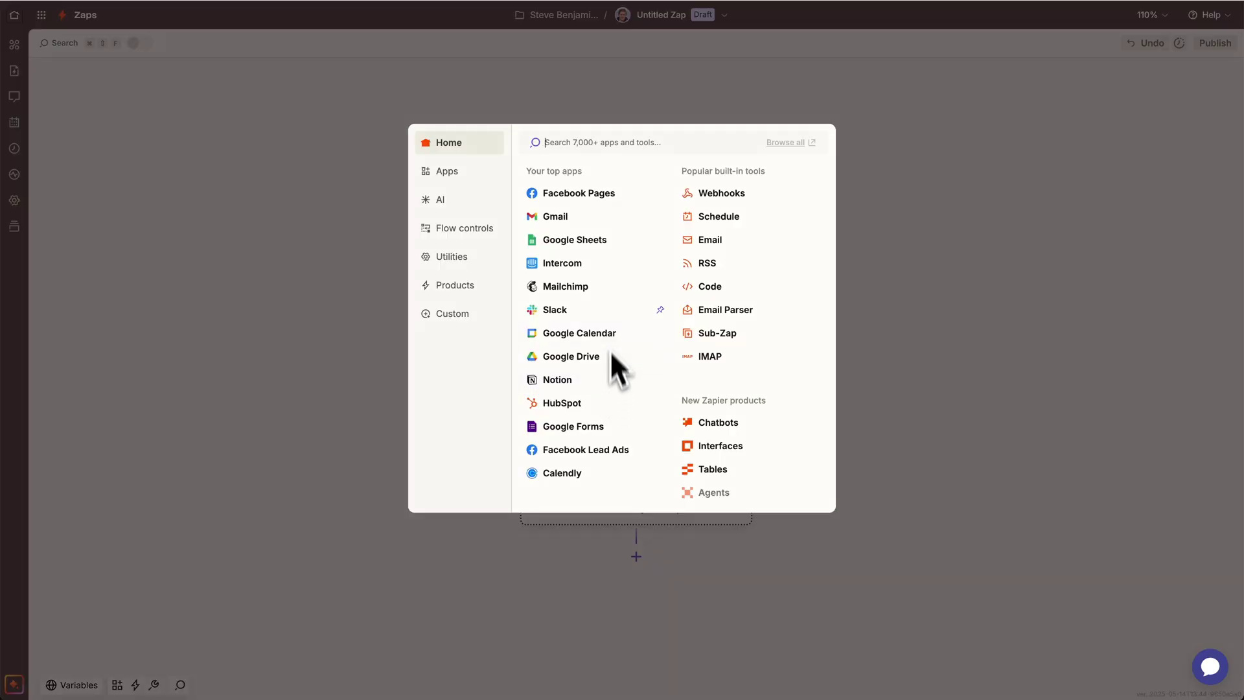
left_click(622, 258)
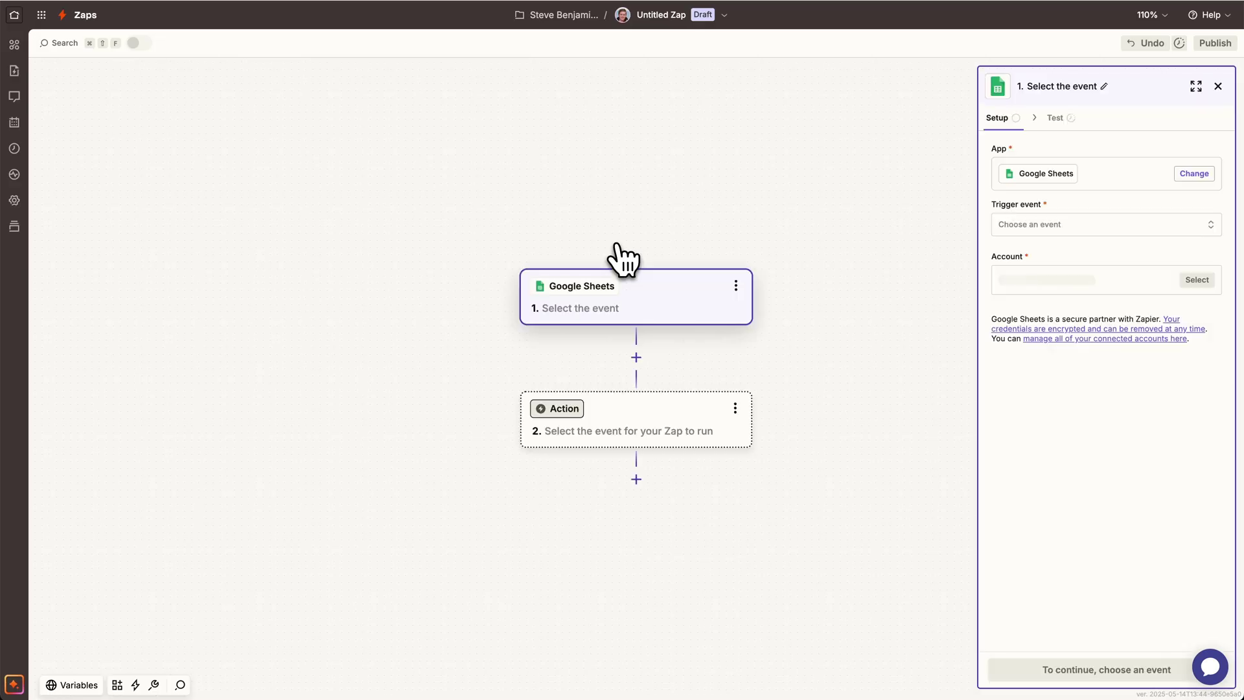
left_click(1051, 234)
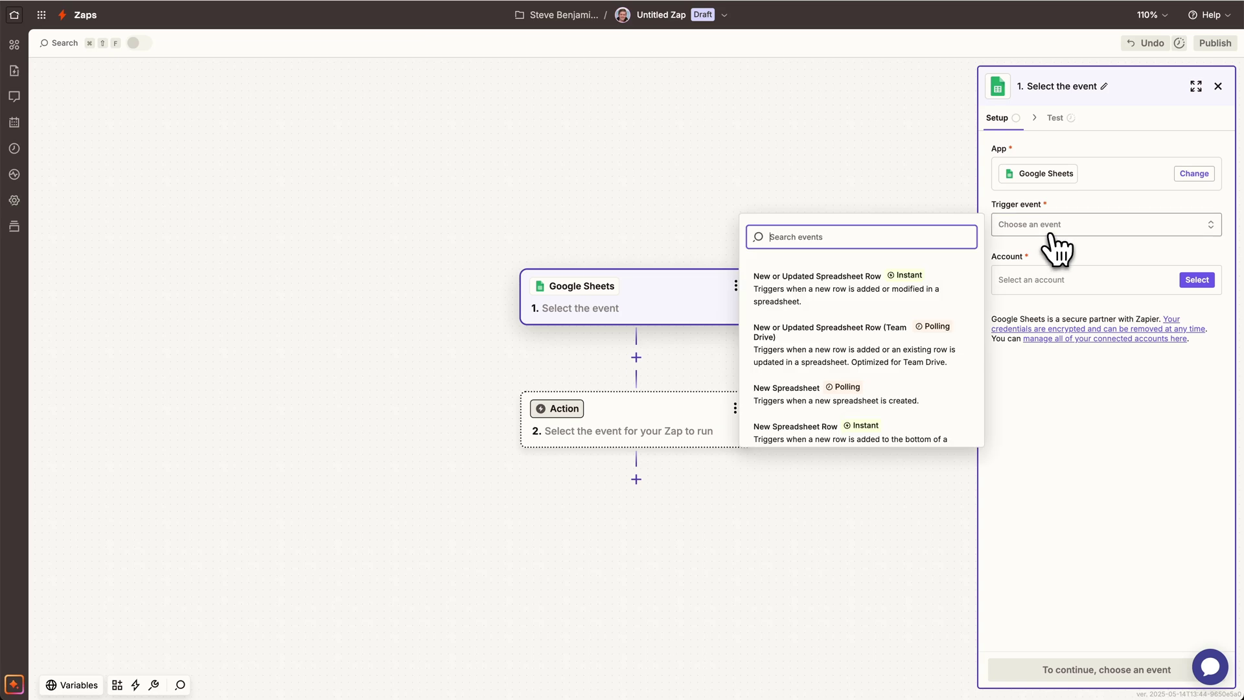
left_click(929, 297)
left_click(1195, 281)
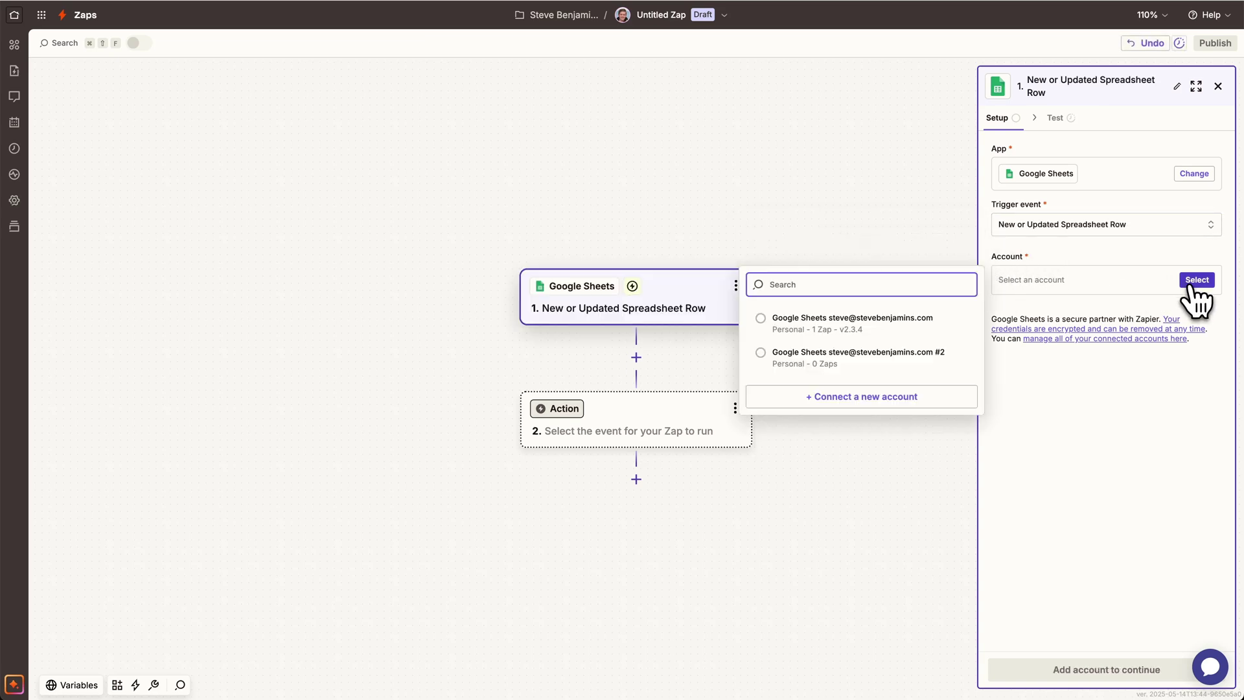
left_click(925, 318)
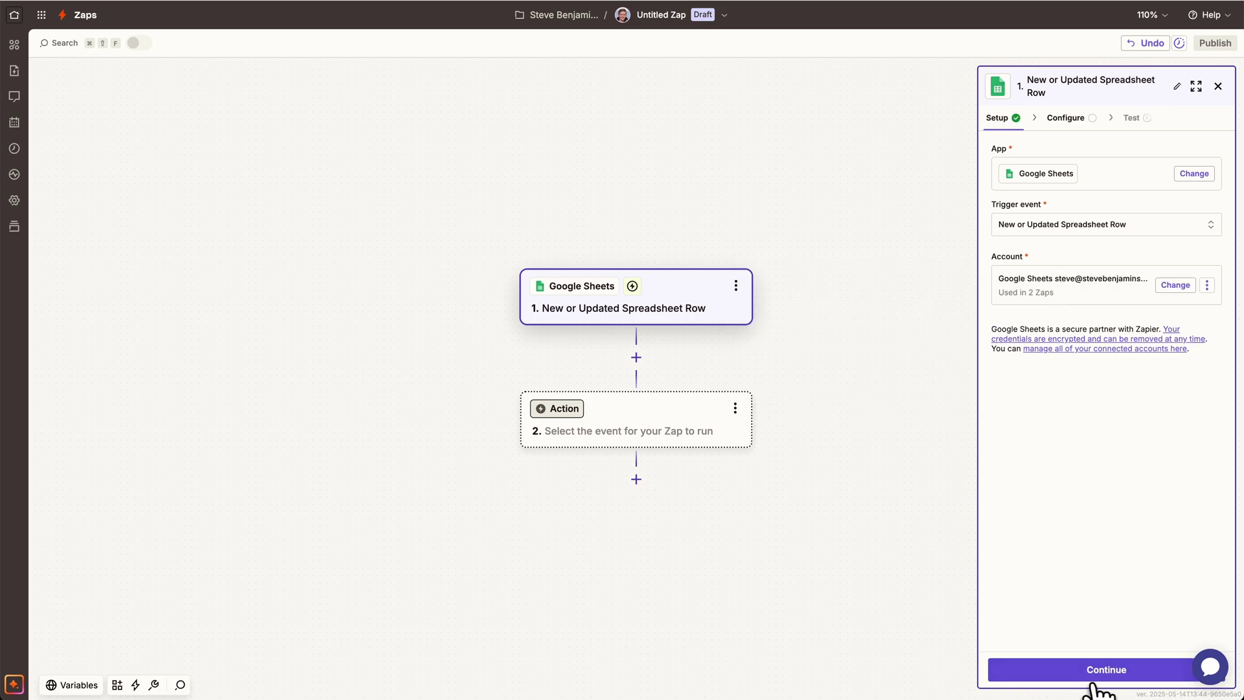
left_click(1101, 677)
Point the trigger at Toronto Landmarks, Sheet1, and confirm the CN Tower test record.
left_click(1090, 230)
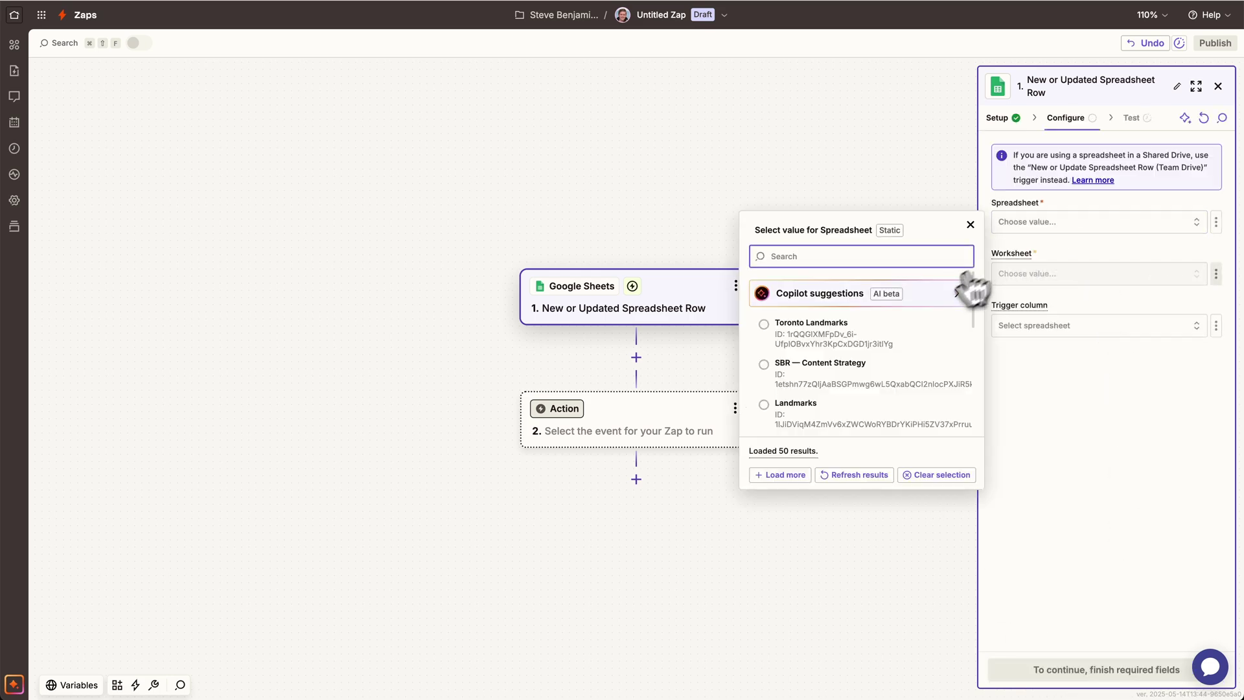
left_click(842, 336)
left_click(1063, 276)
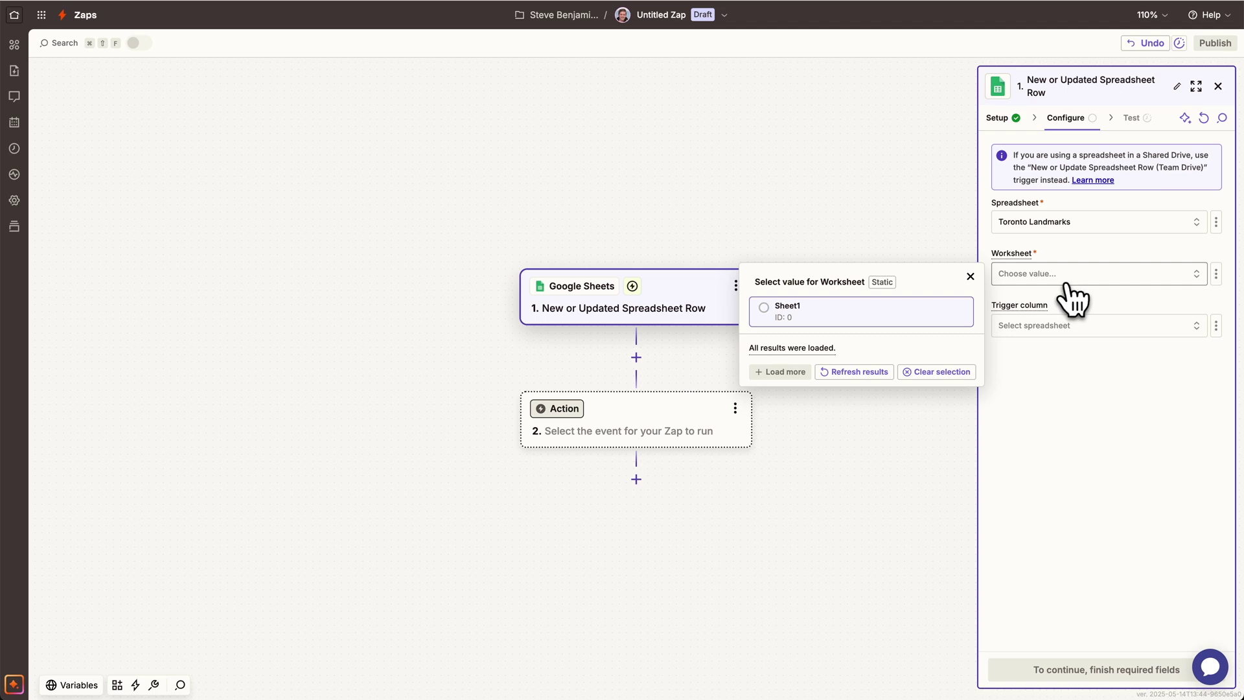
left_click(849, 331)
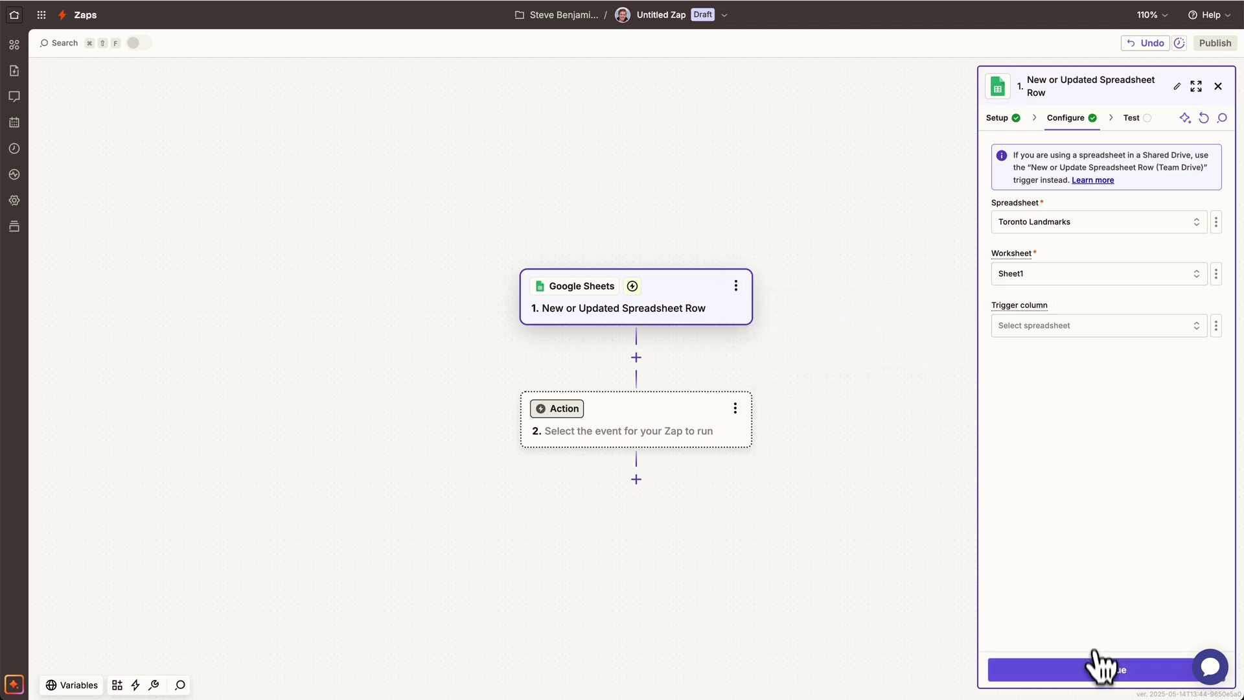
left_click(1100, 674)
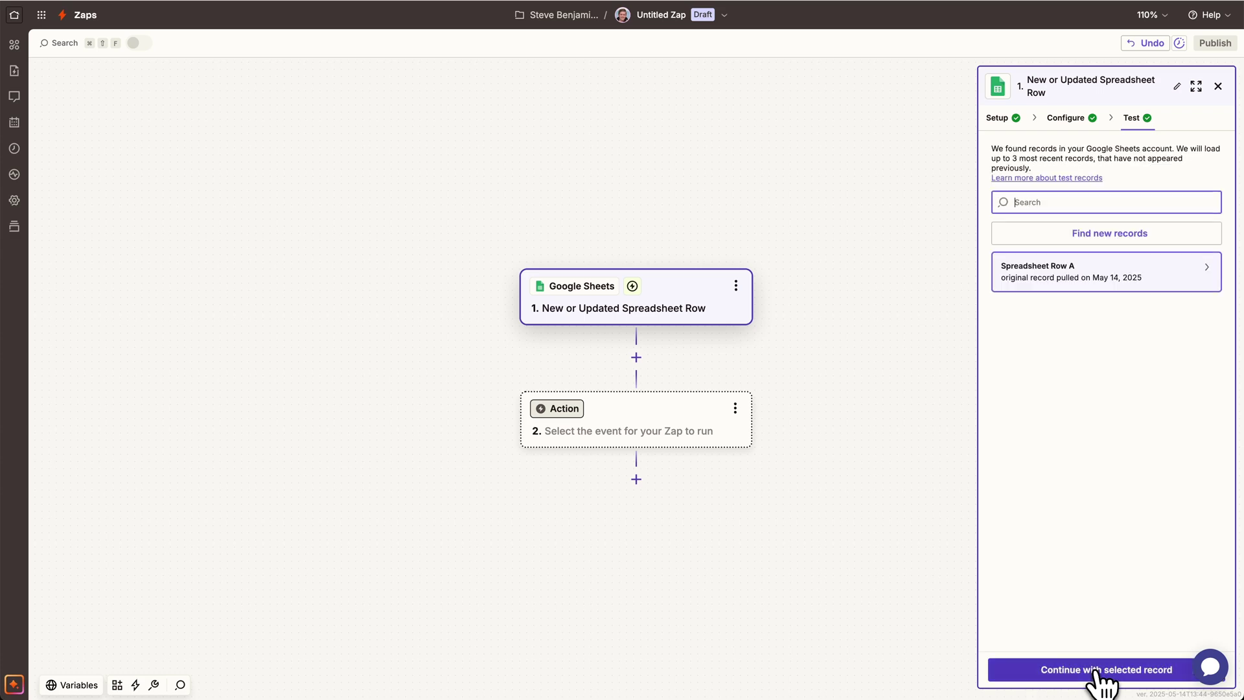
left_click(1138, 280)
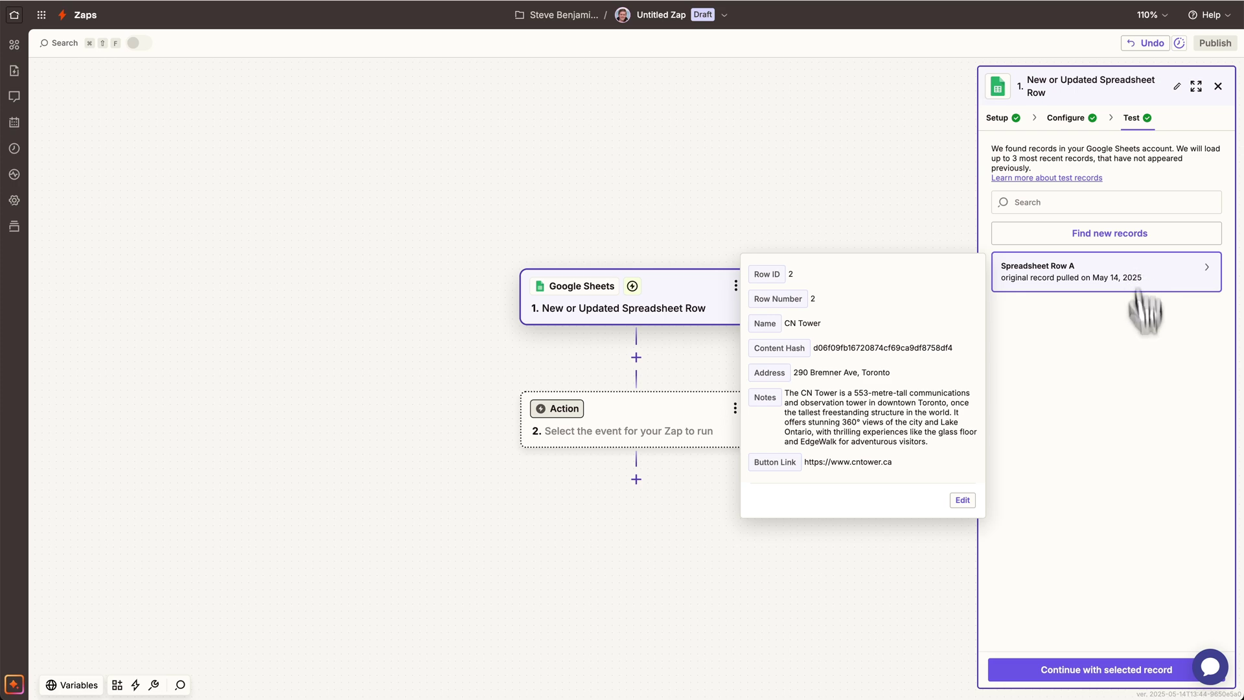
left_click(1143, 671)
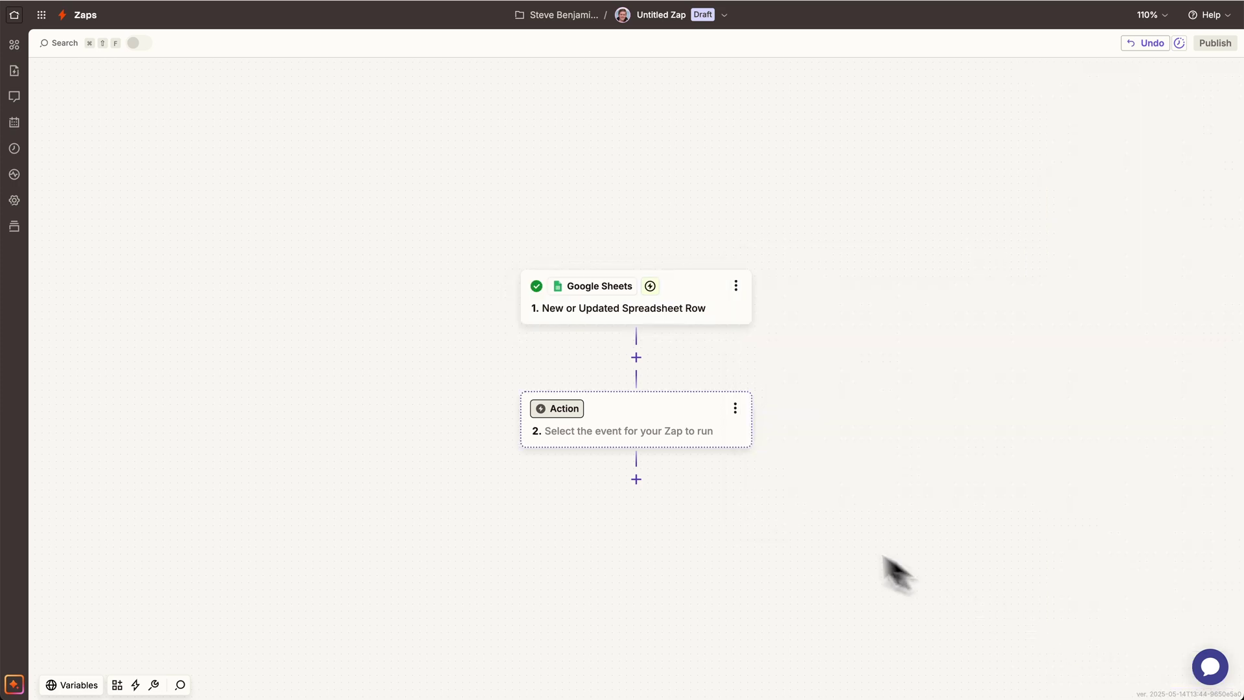
Make the action step a Webflow Create Item event.
left_click(678, 445)
type("webflow")
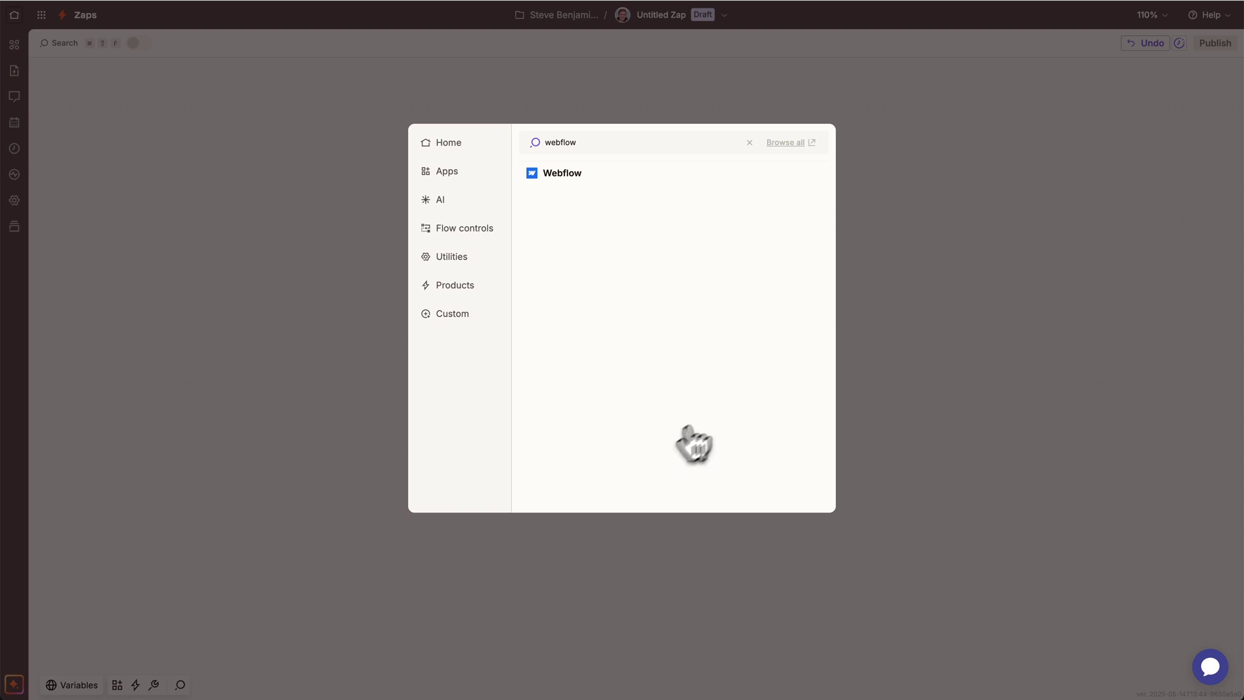
left_click(581, 174)
left_click(1061, 227)
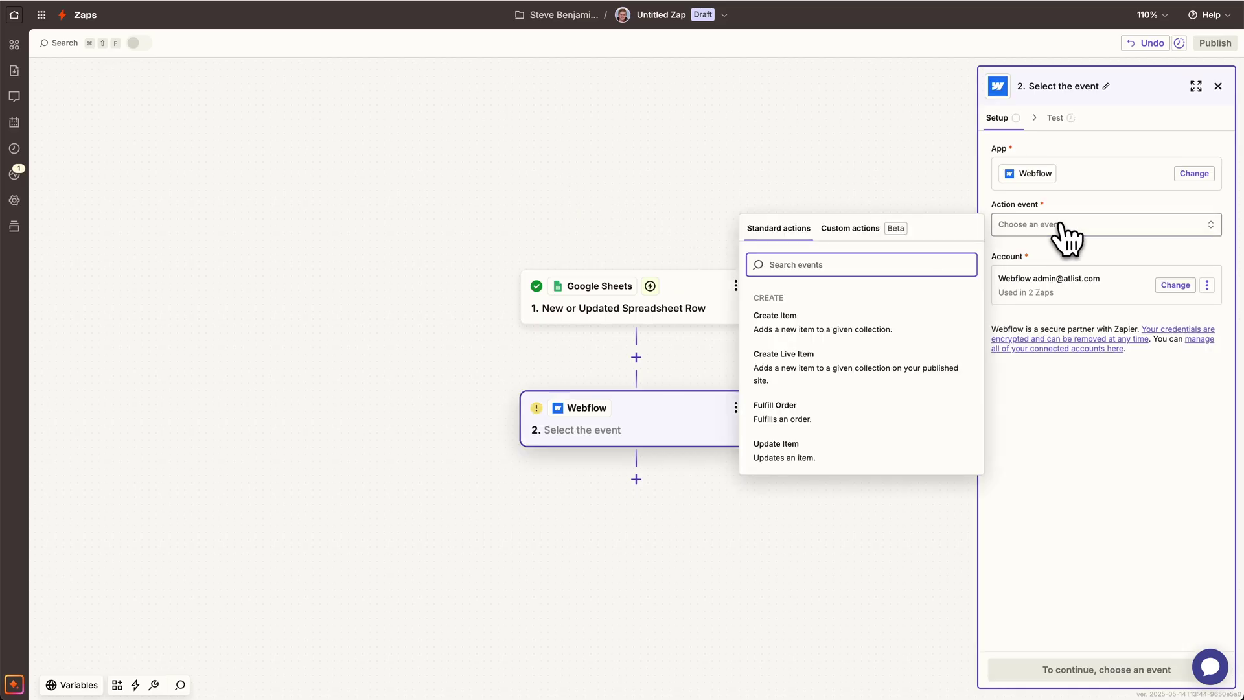
left_click(915, 332)
left_click(1094, 671)
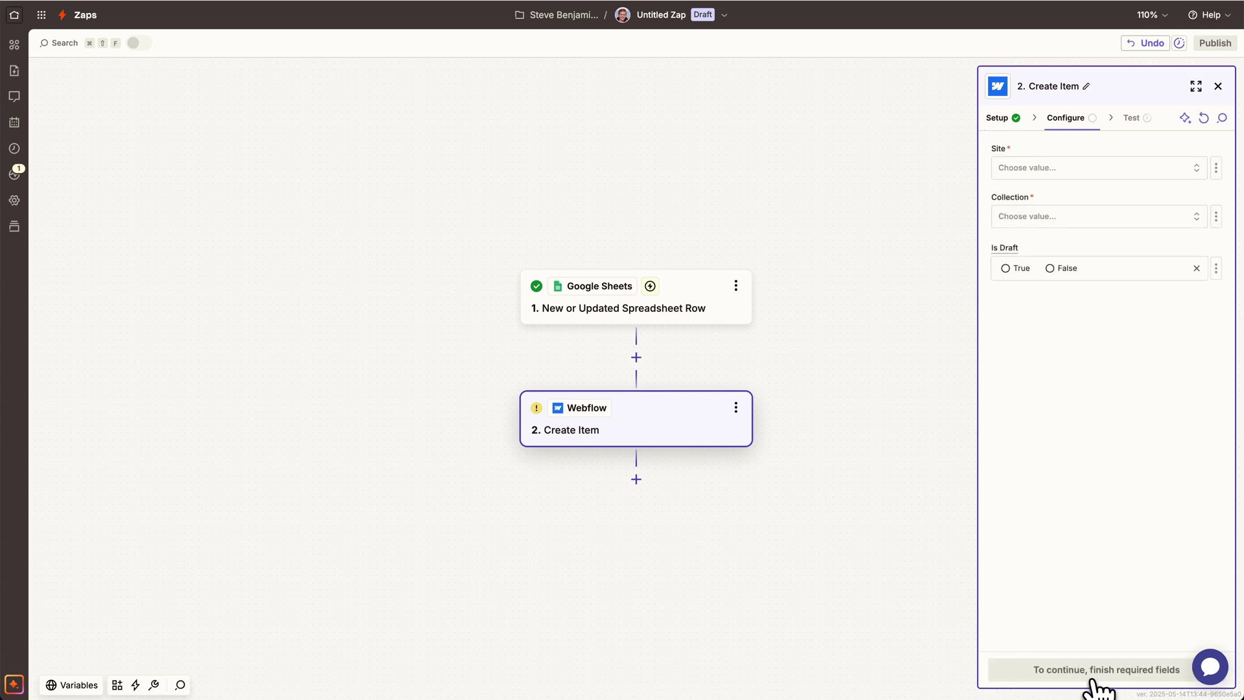
Target the Atlist to Webflow CMS Sync site, Locations collection, with Is Draft set to False.
left_click(1078, 169)
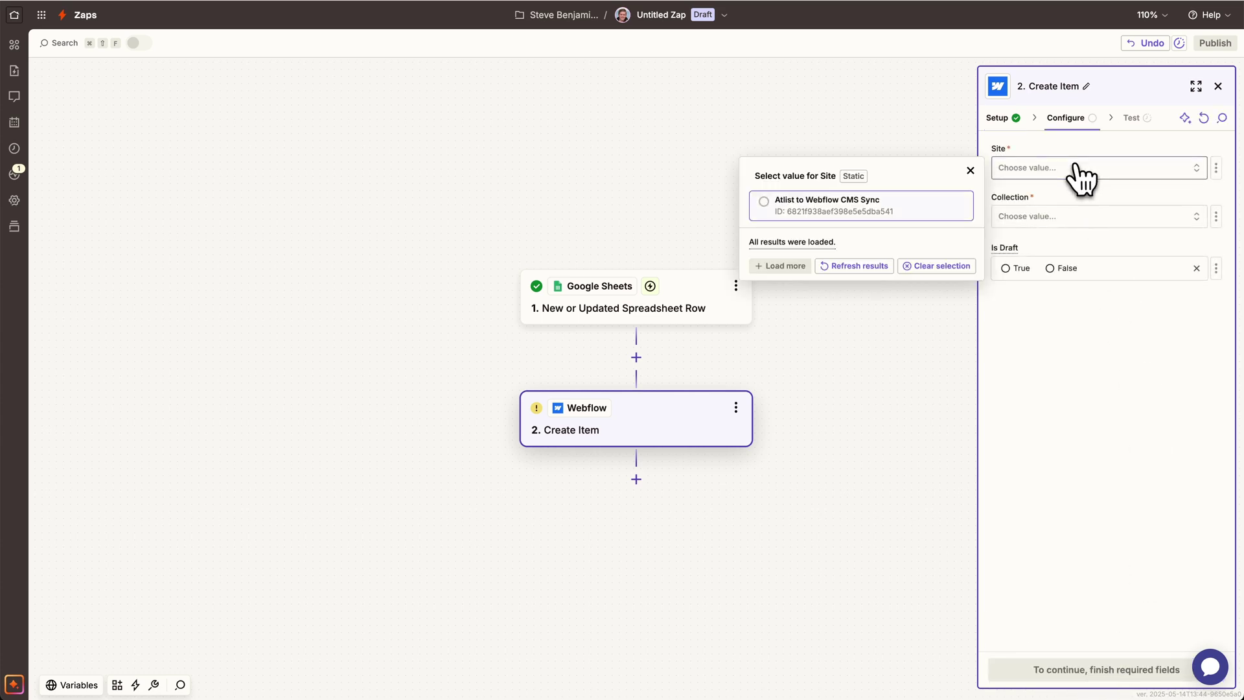
left_click(874, 207)
left_click(1056, 220)
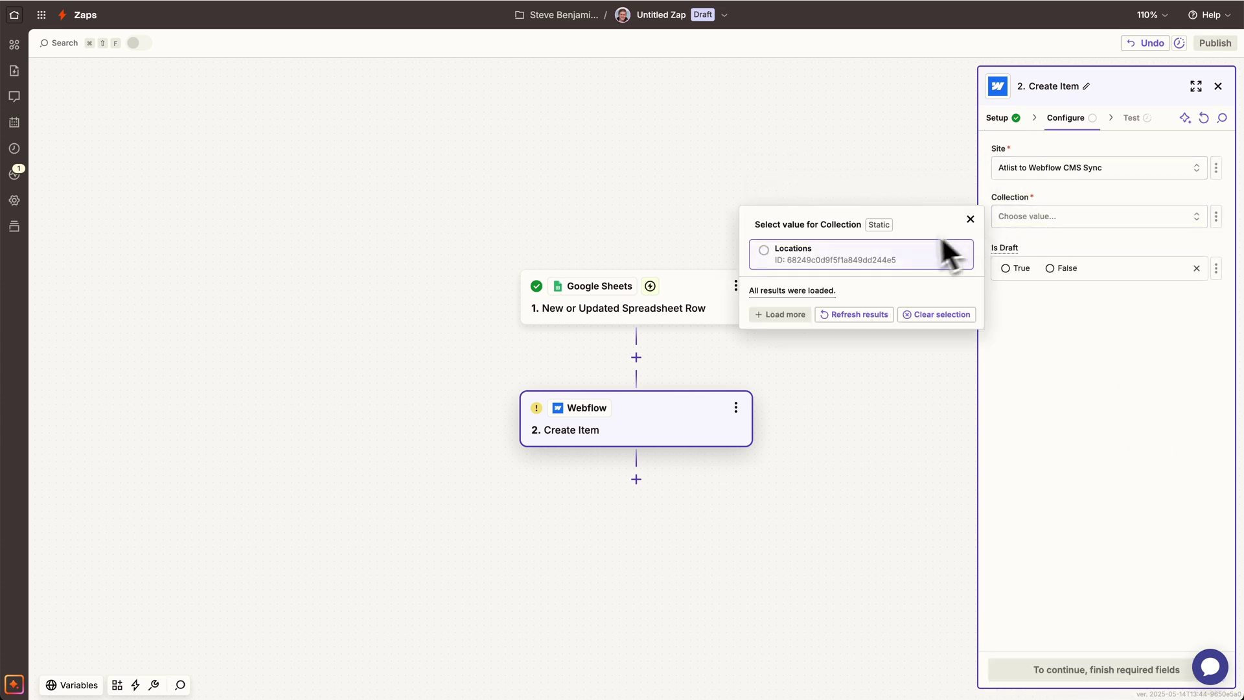
left_click(897, 262)
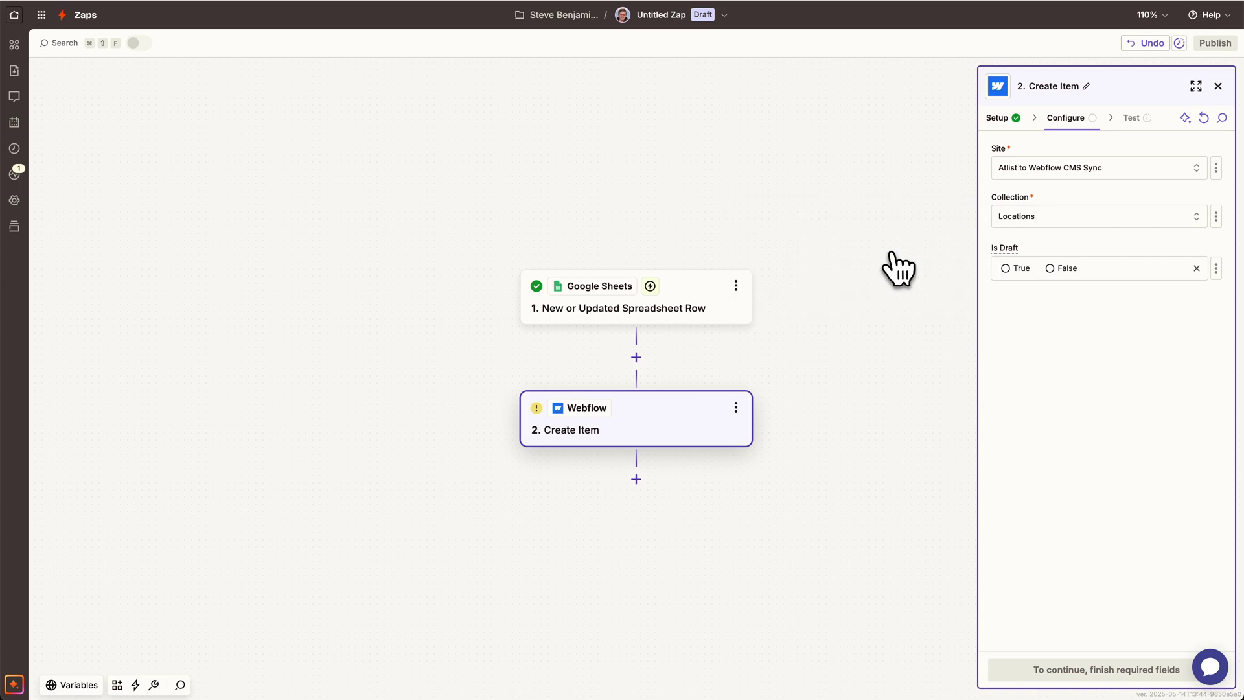
left_click(1063, 269)
Map the sheet's Name, Address, Notes and Button Link values into the matching fields.
left_click(1070, 315)
type("/")
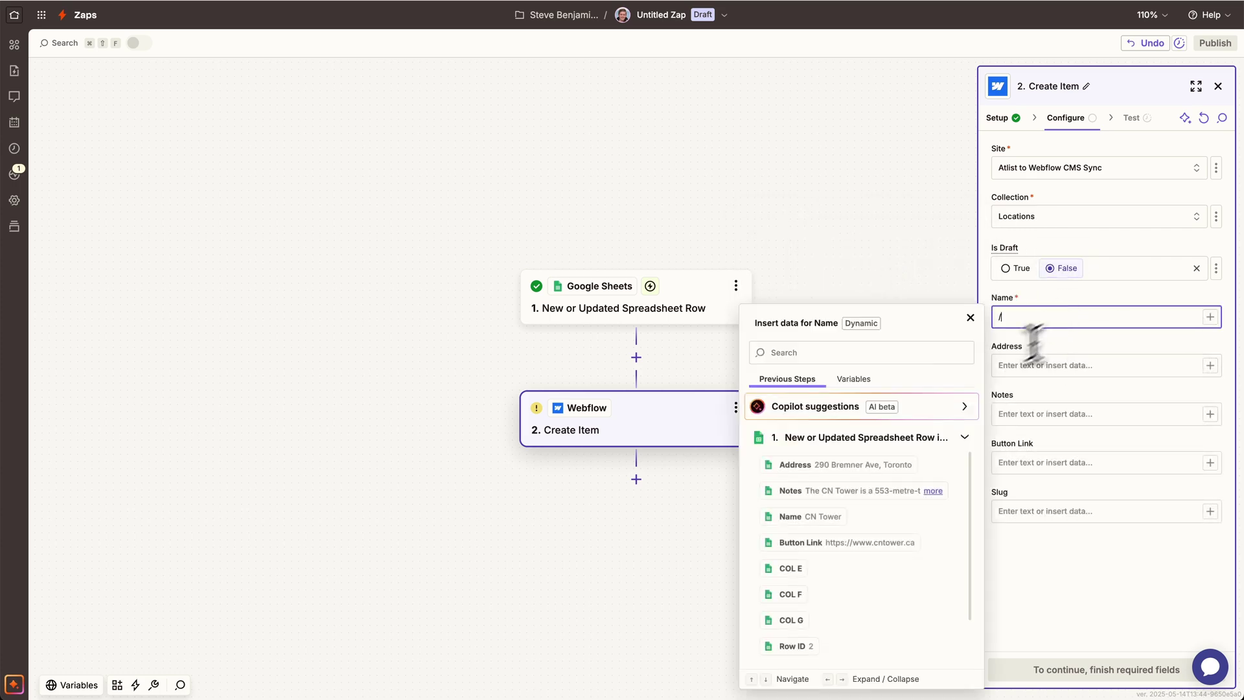
left_click(811, 517)
left_click(1072, 364)
type("/")
left_click(850, 467)
left_click(1045, 415)
type("/")
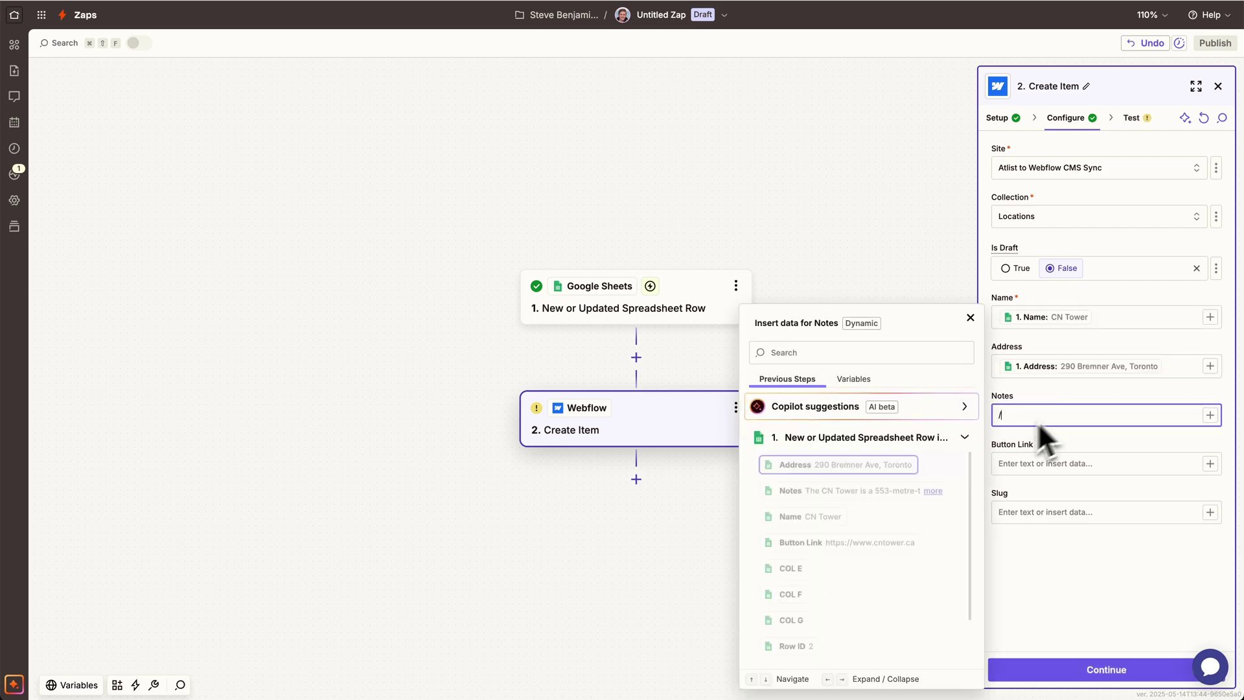
left_click(809, 491)
left_click(1057, 464)
type("/")
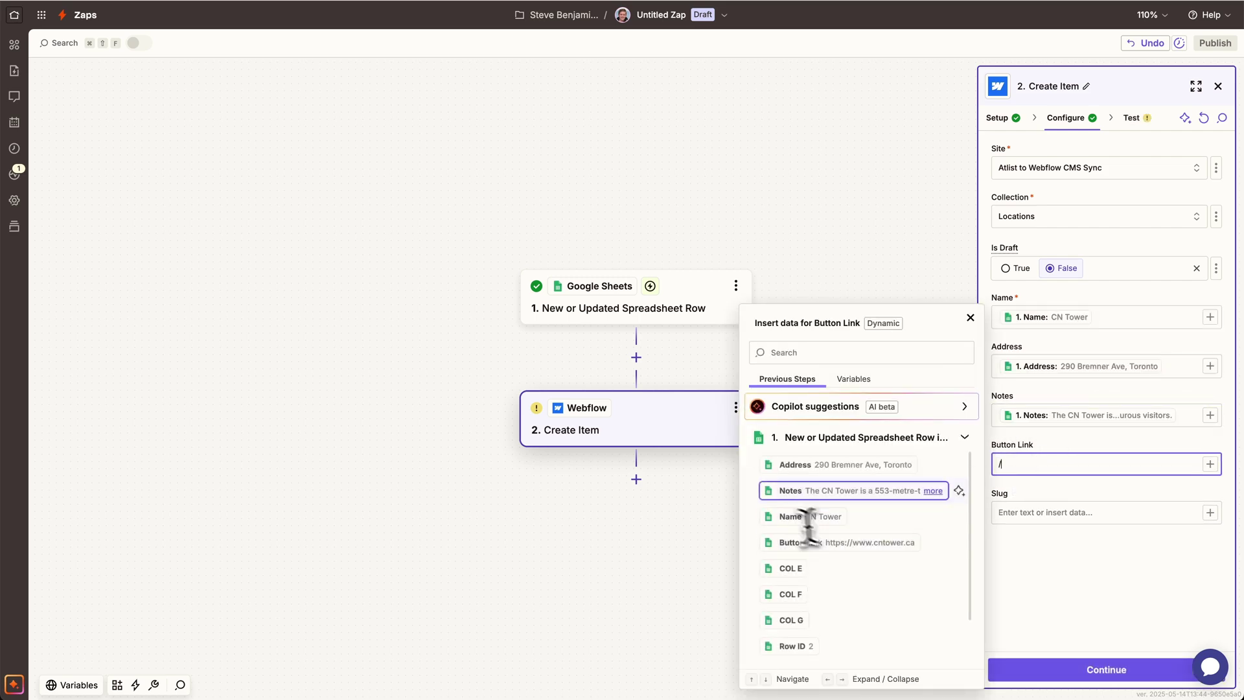
left_click(798, 542)
left_click(1082, 668)
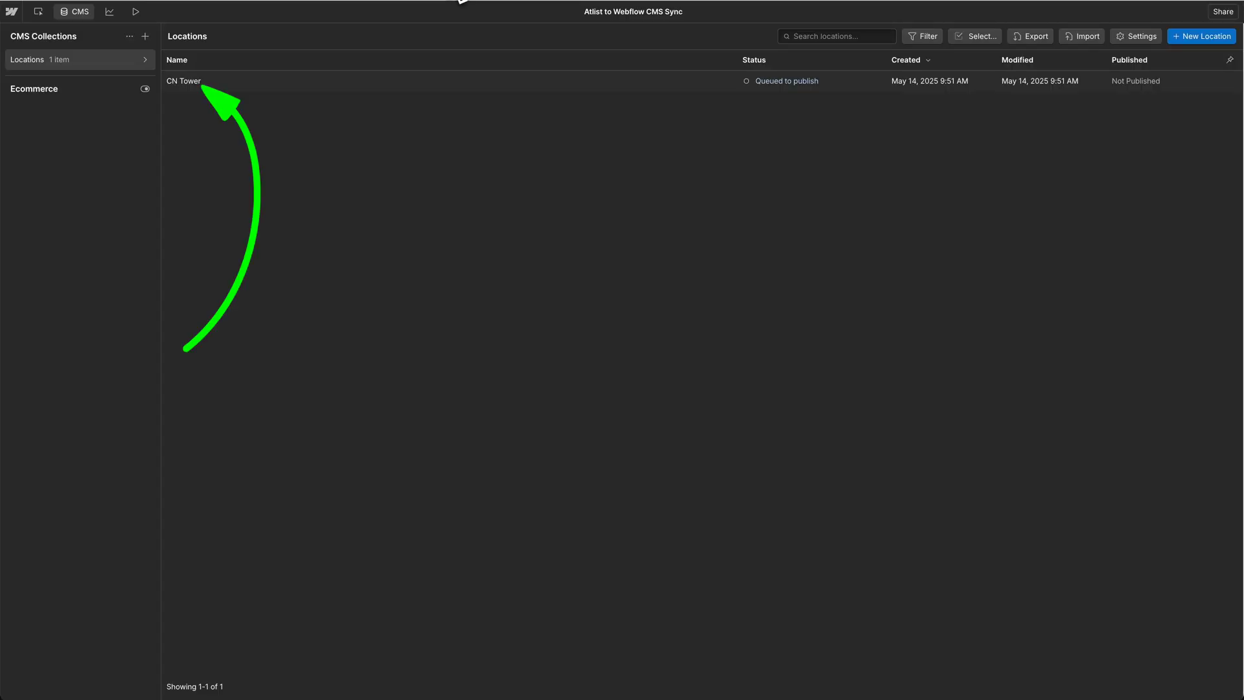
Open the CN Tower item's editor in the Locations collection.
left_click(283, 80)
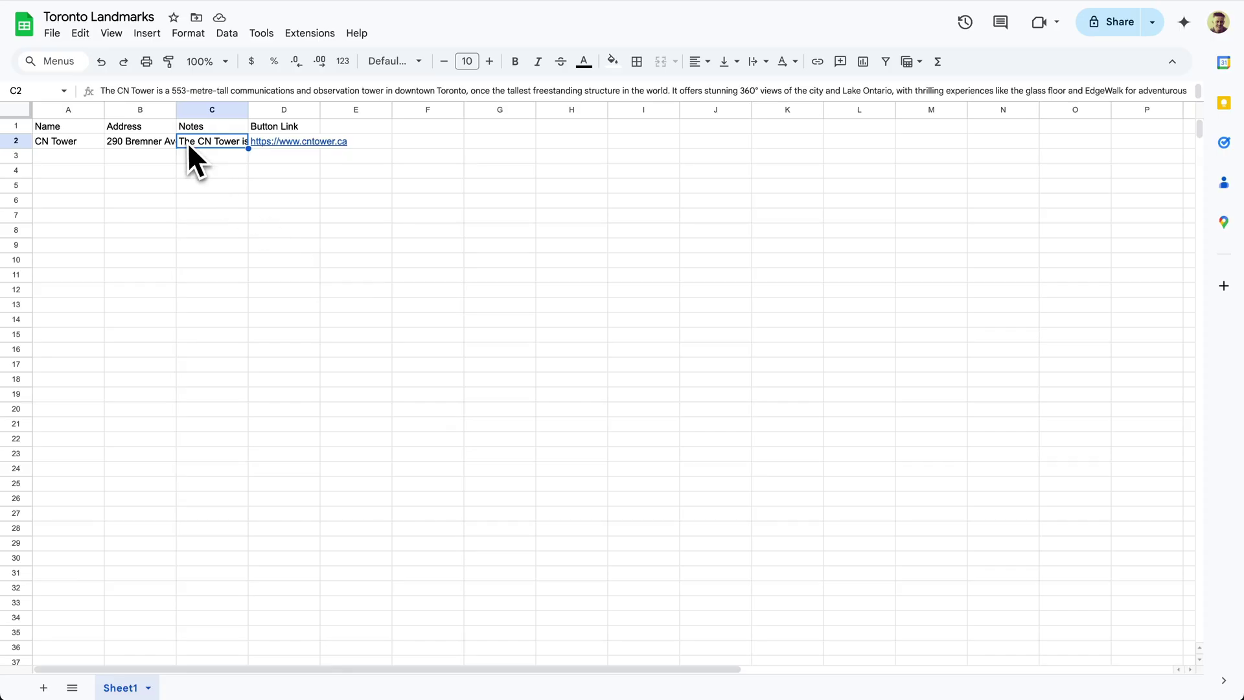
Replace the opening 'The CN Tower is a' in C2's note with 'A'.
double_click(189, 144)
key("ctrl+a")
key("Home")
key("shift+ctrl+Right")
key("shift+ctrl+Right")
key("shift+ctrl+Right")
key("shift+ctrl+Right")
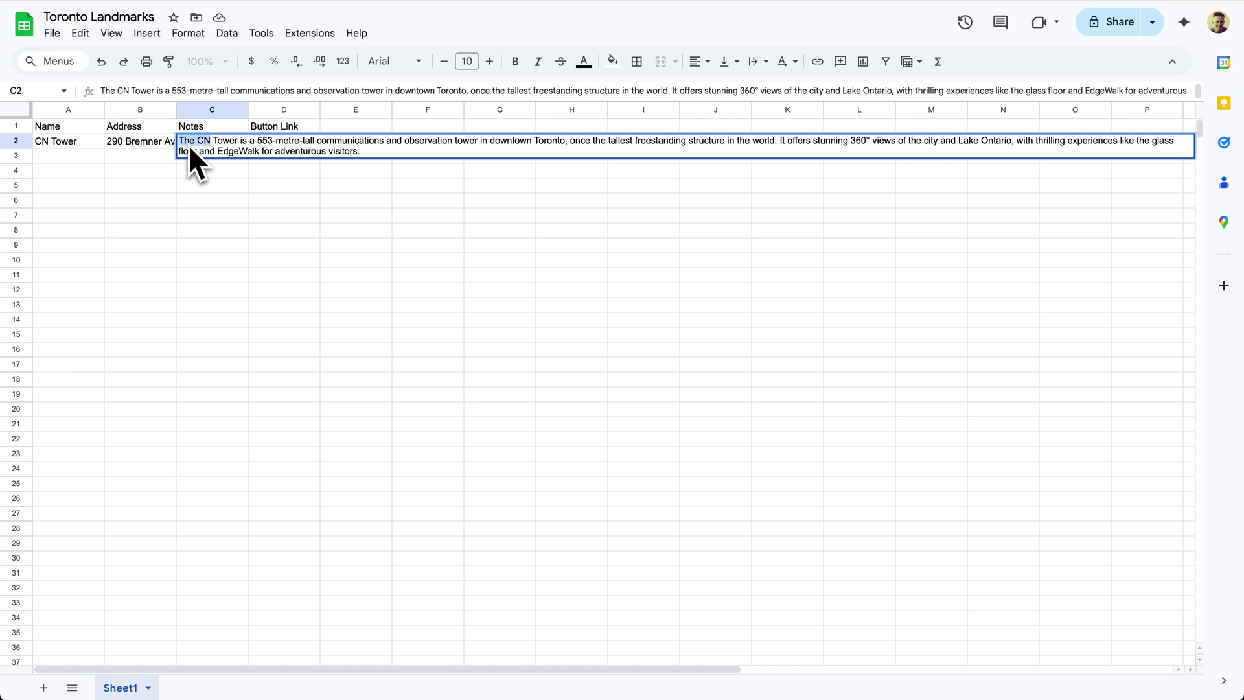
key("shift+Right")
type("A")
key("Return")
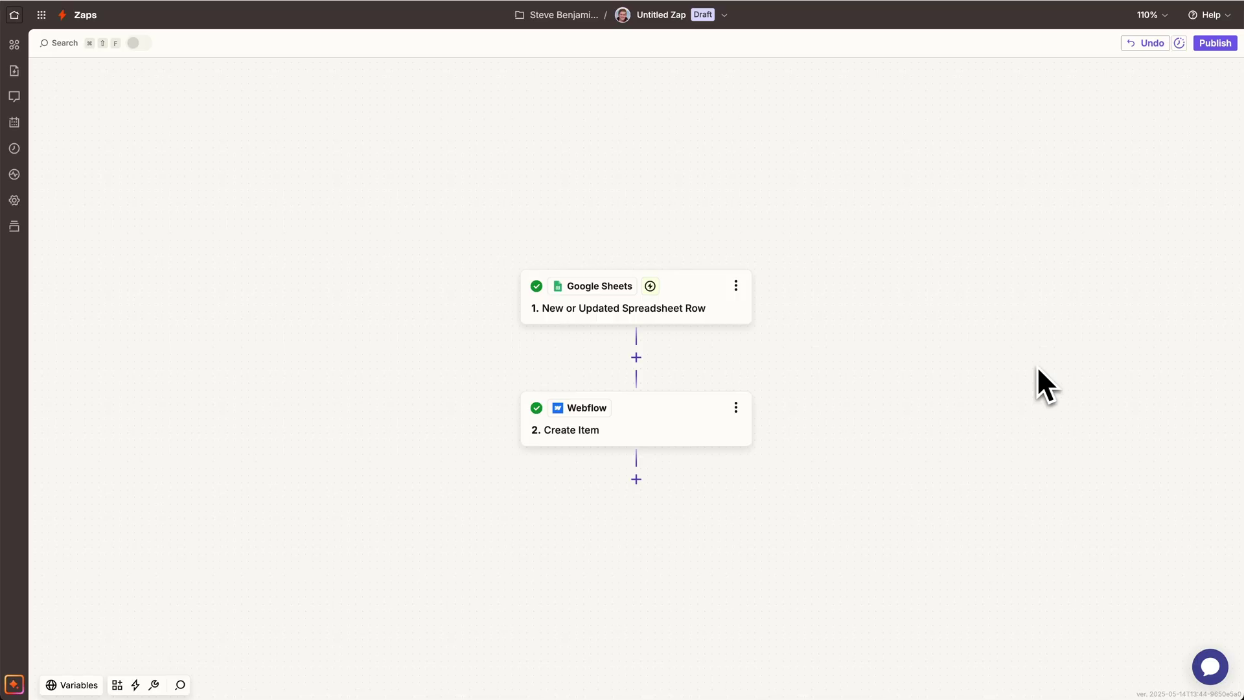
Insert a Webflow Find Item step before Create Item.
left_click(636, 357)
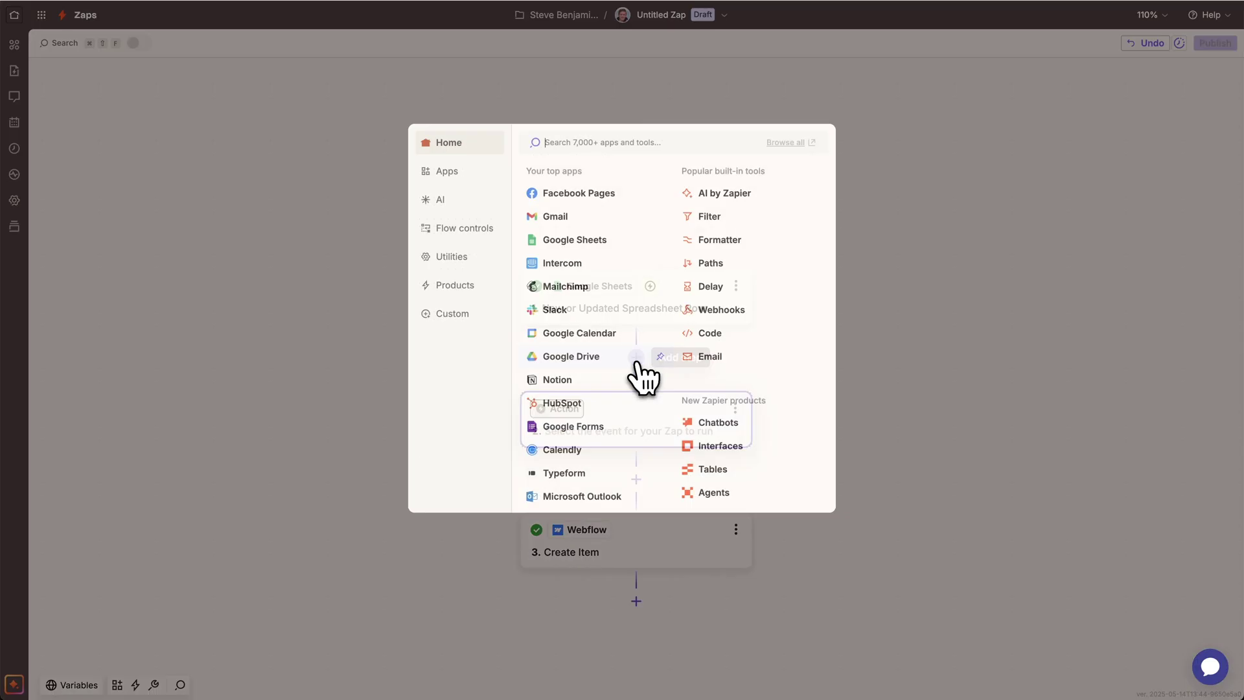
type("webflow")
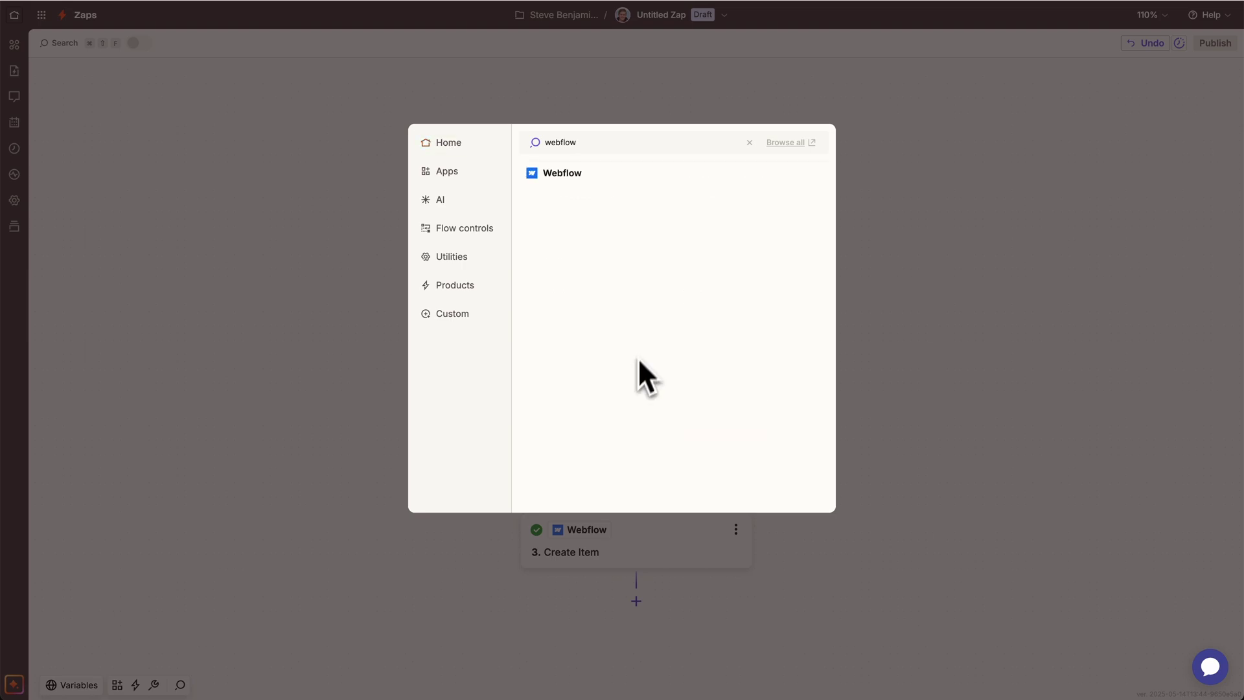
left_click(567, 174)
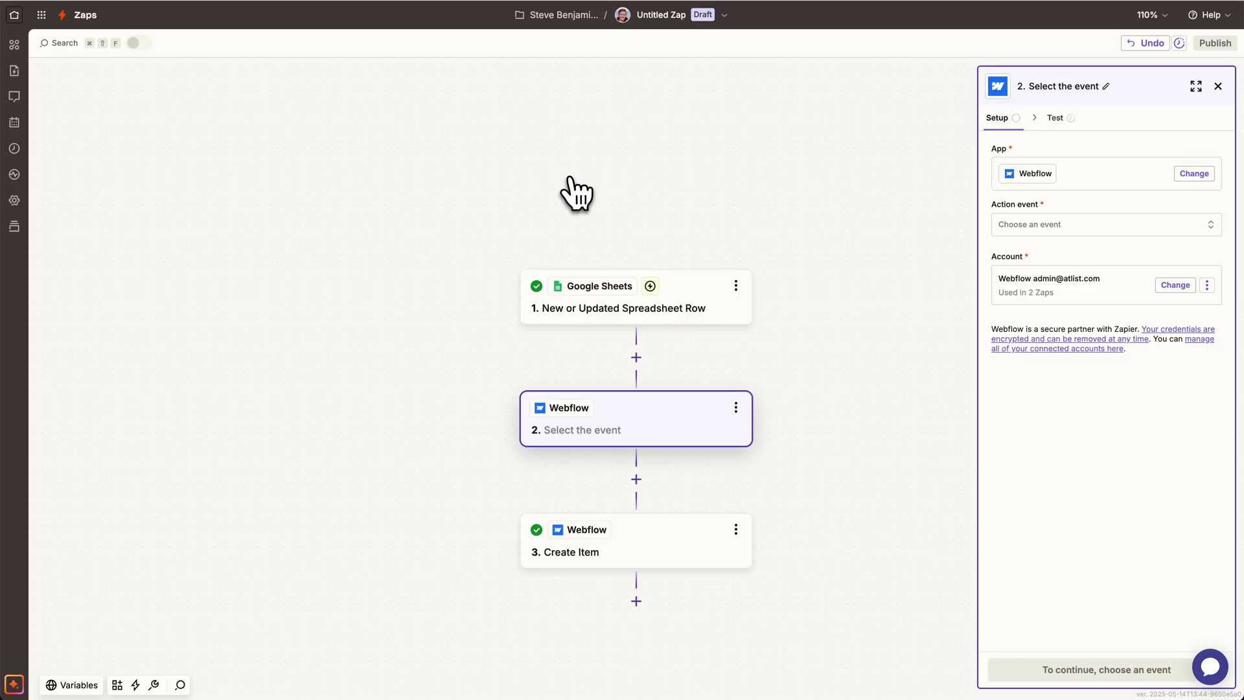
left_click(1029, 228)
type("find")
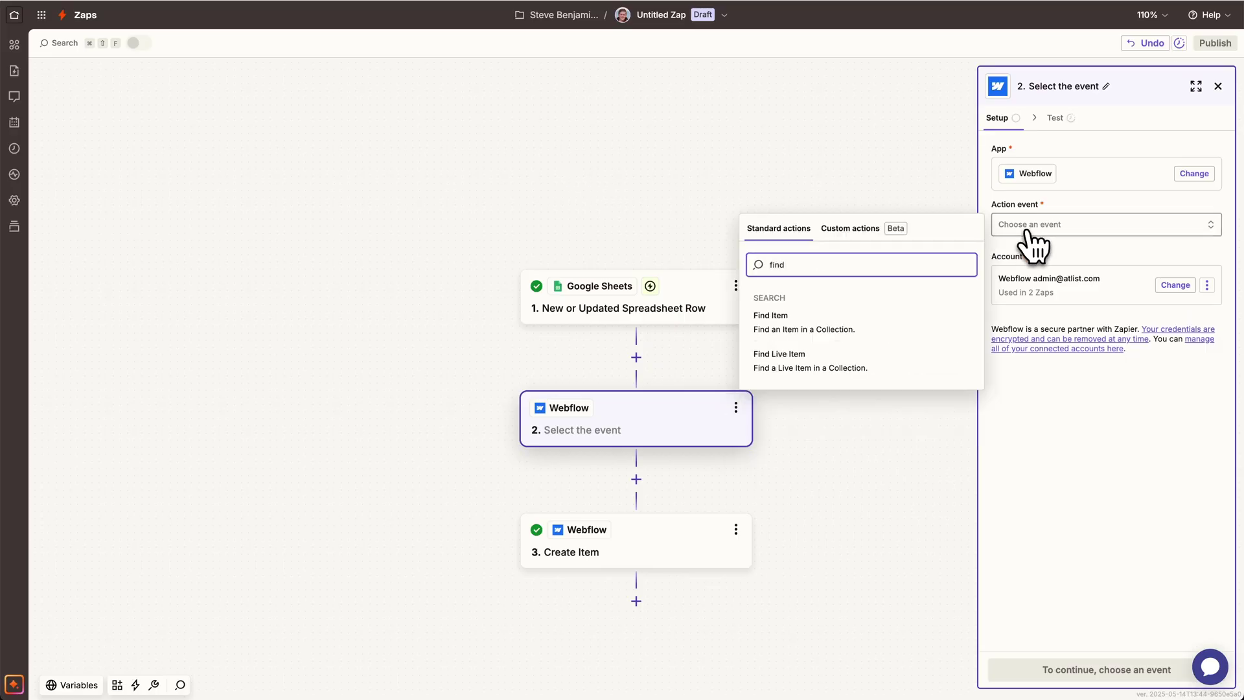
left_click(897, 322)
left_click(1085, 670)
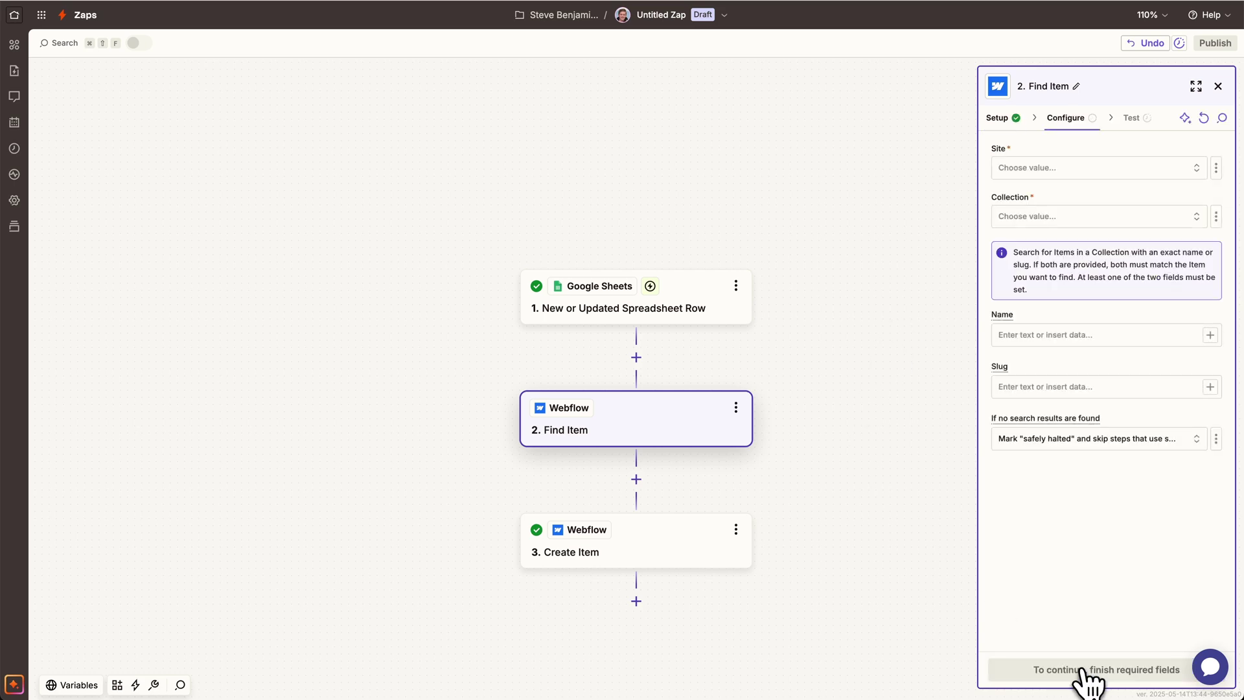
Search the Locations collection of Atlist to Webflow CMS Sync by the sheet's Name, marking no results successful.
left_click(1037, 168)
left_click(952, 206)
left_click(1036, 218)
left_click(882, 263)
left_click(1060, 335)
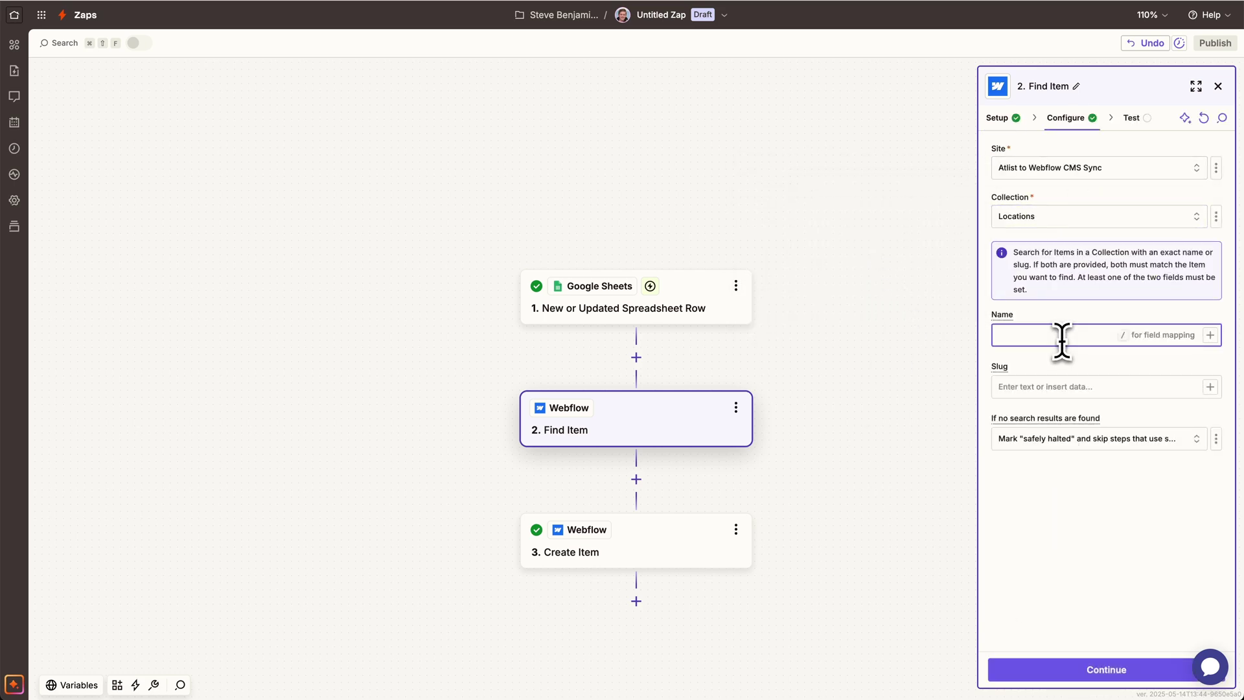
type("/")
left_click(802, 519)
left_click(1087, 534)
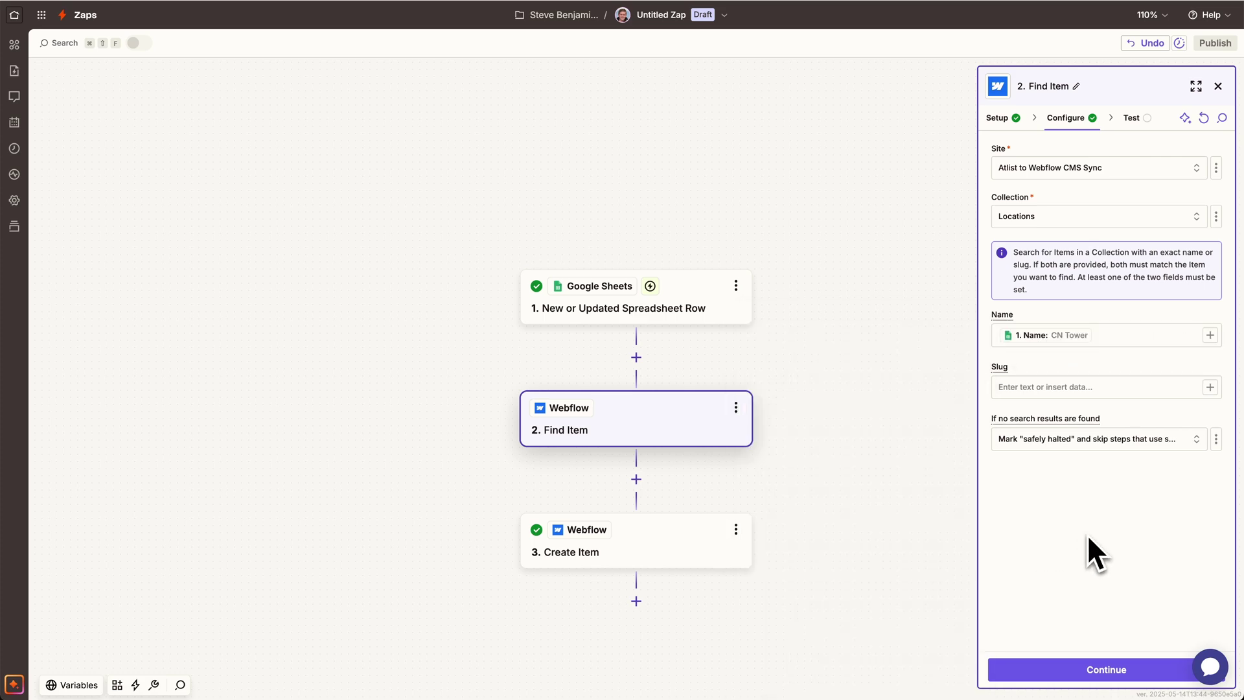
left_click(1105, 439)
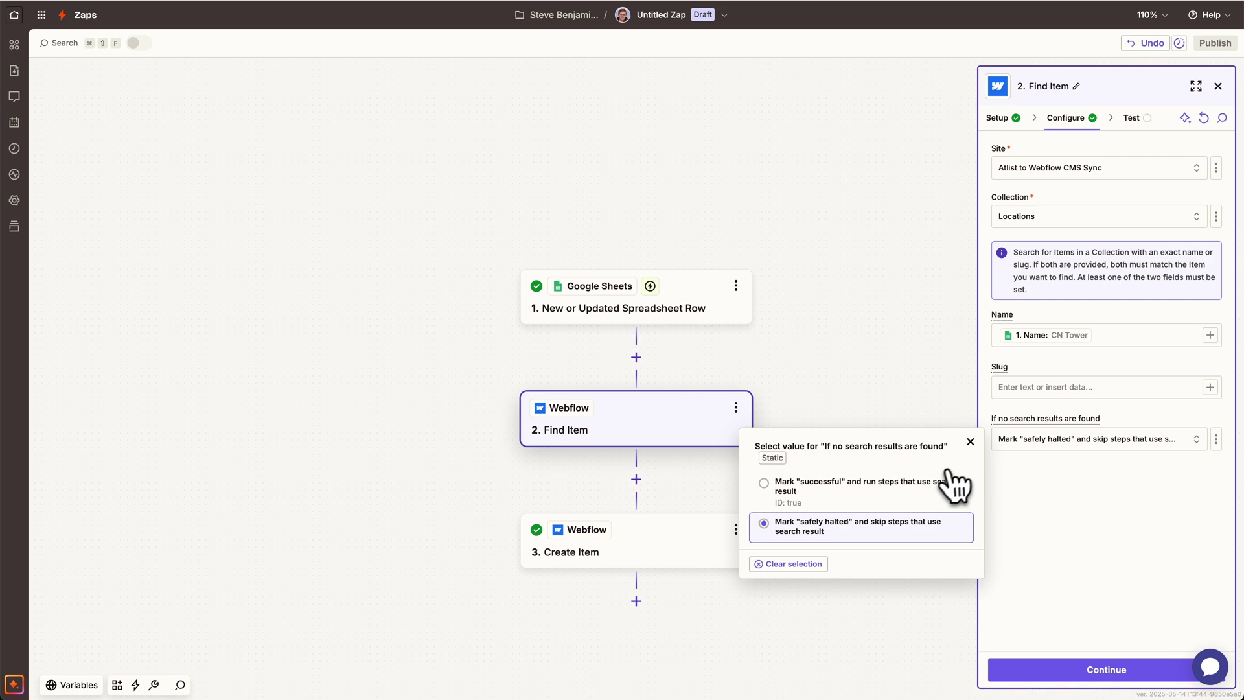
left_click(919, 500)
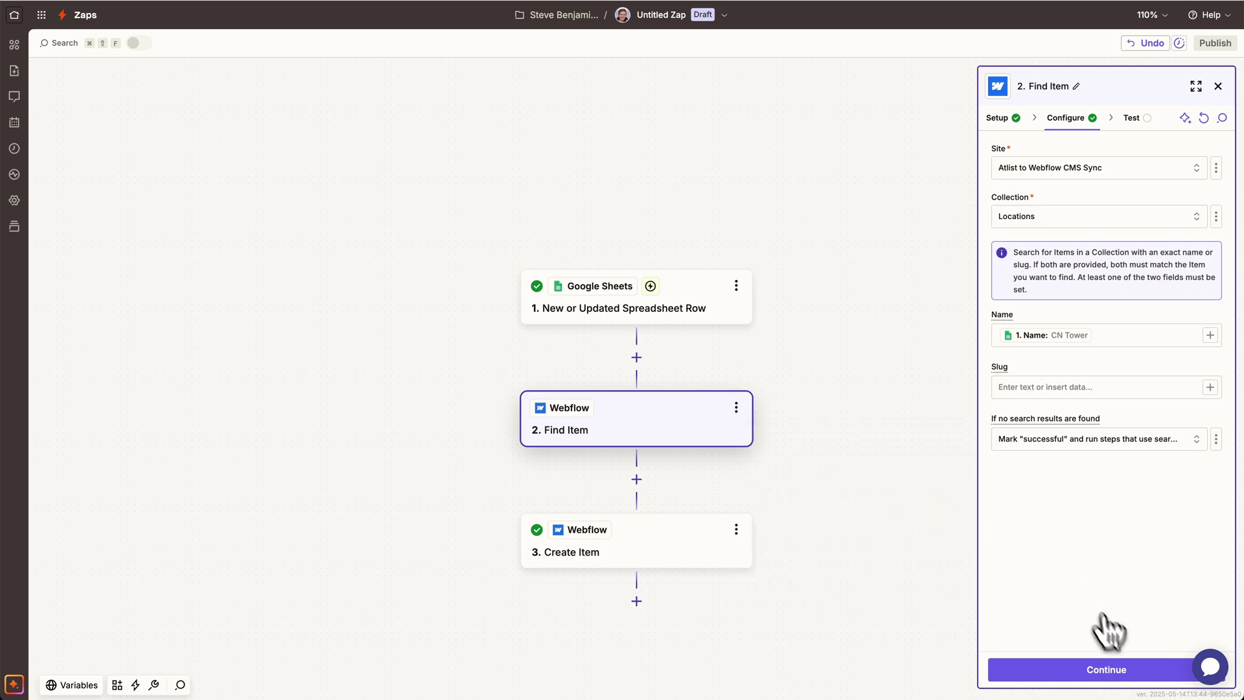
Test the Find Item step so it finds CN Tower.
left_click(1124, 671)
left_click(1133, 674)
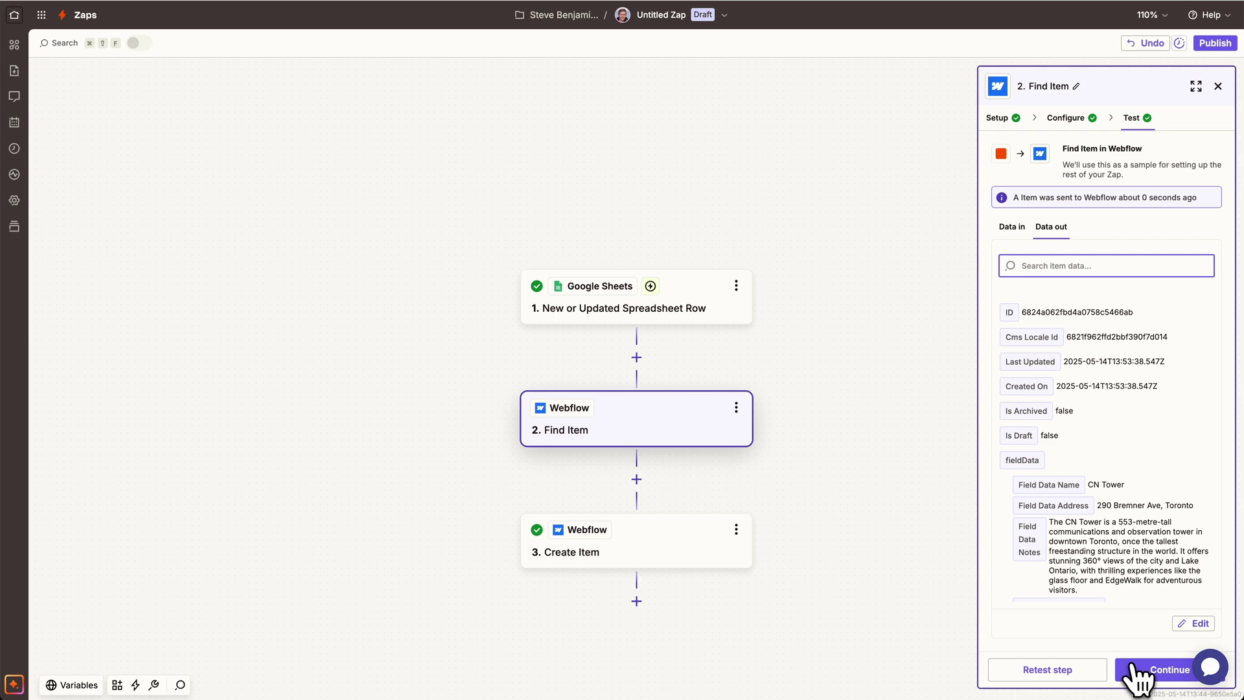
left_click(1132, 671)
left_click(637, 480)
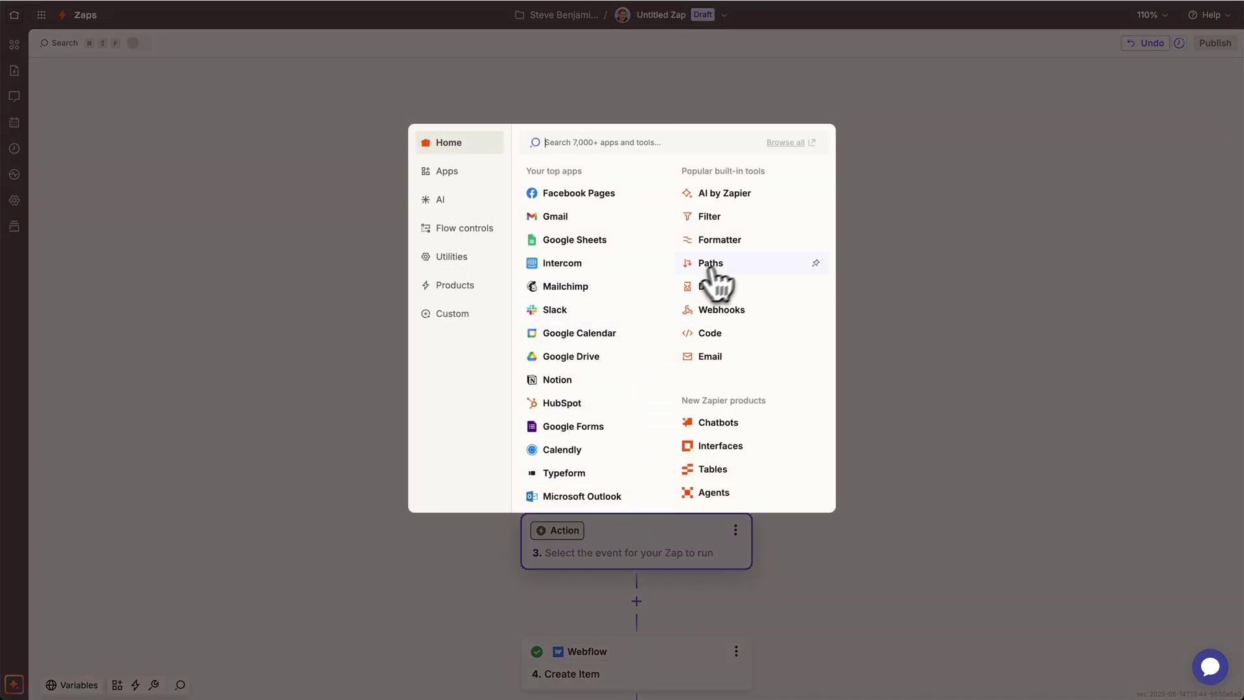
Add Paths and give Path A the rule Field Data Name 'Does not exist'.
left_click(763, 275)
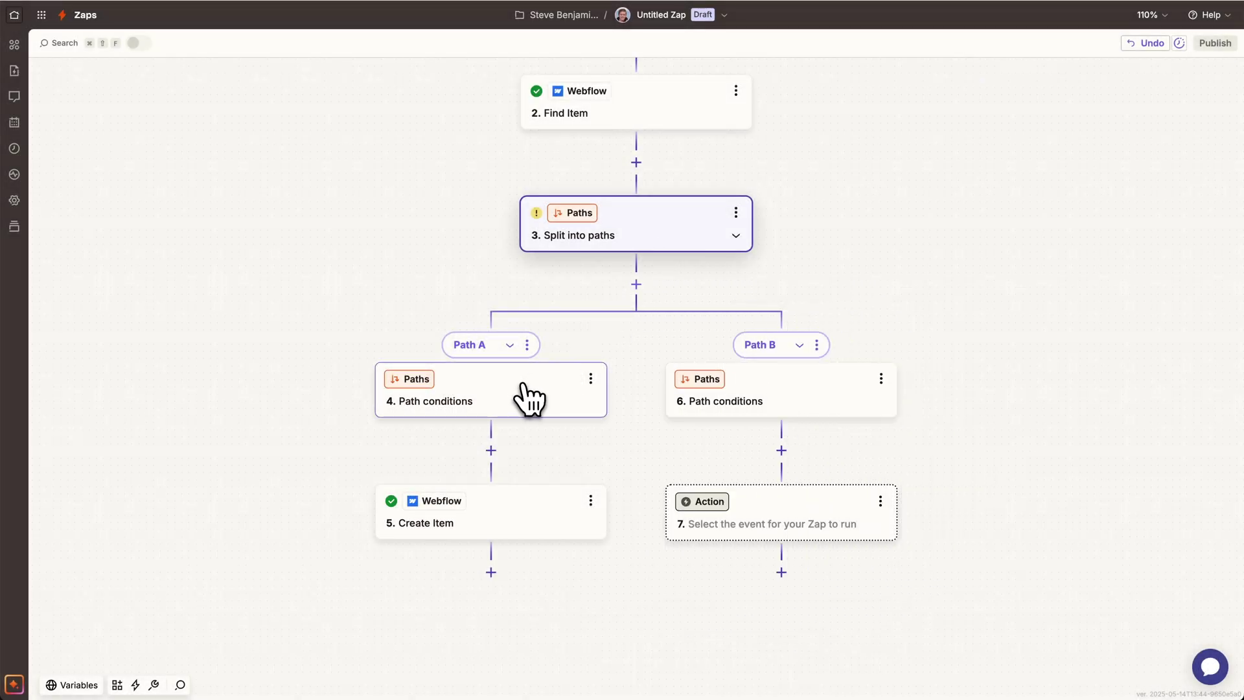
left_click(530, 398)
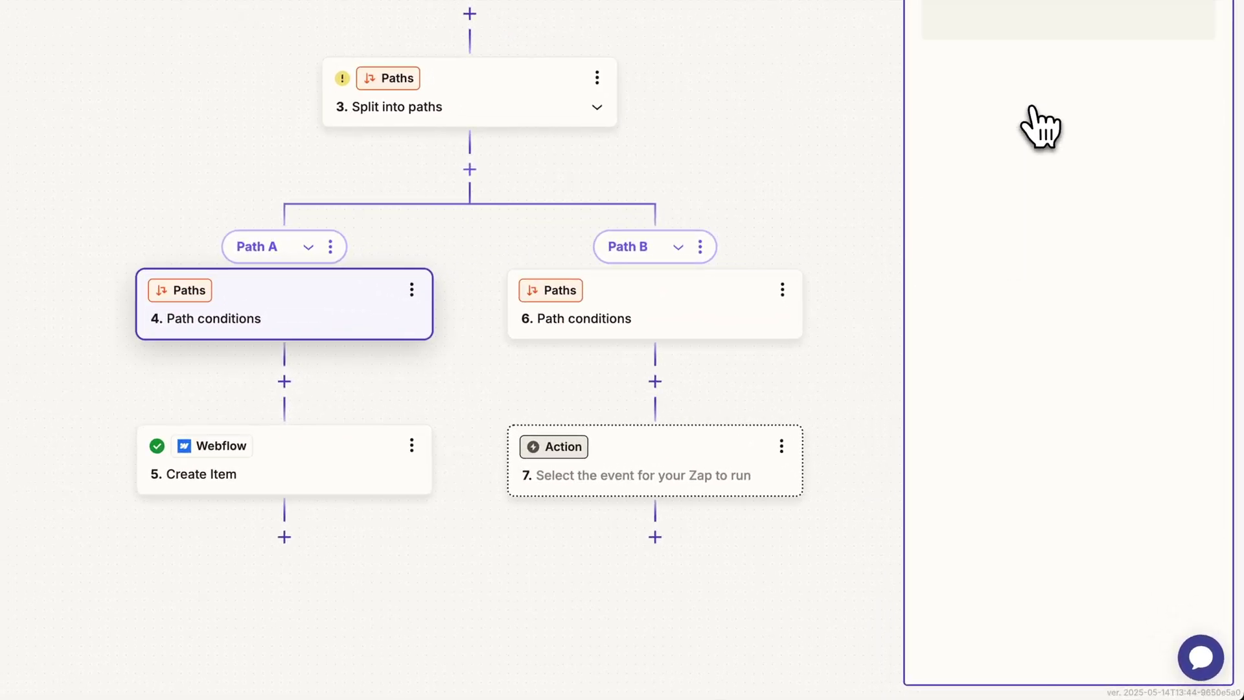
left_click(1082, 240)
left_click(771, 298)
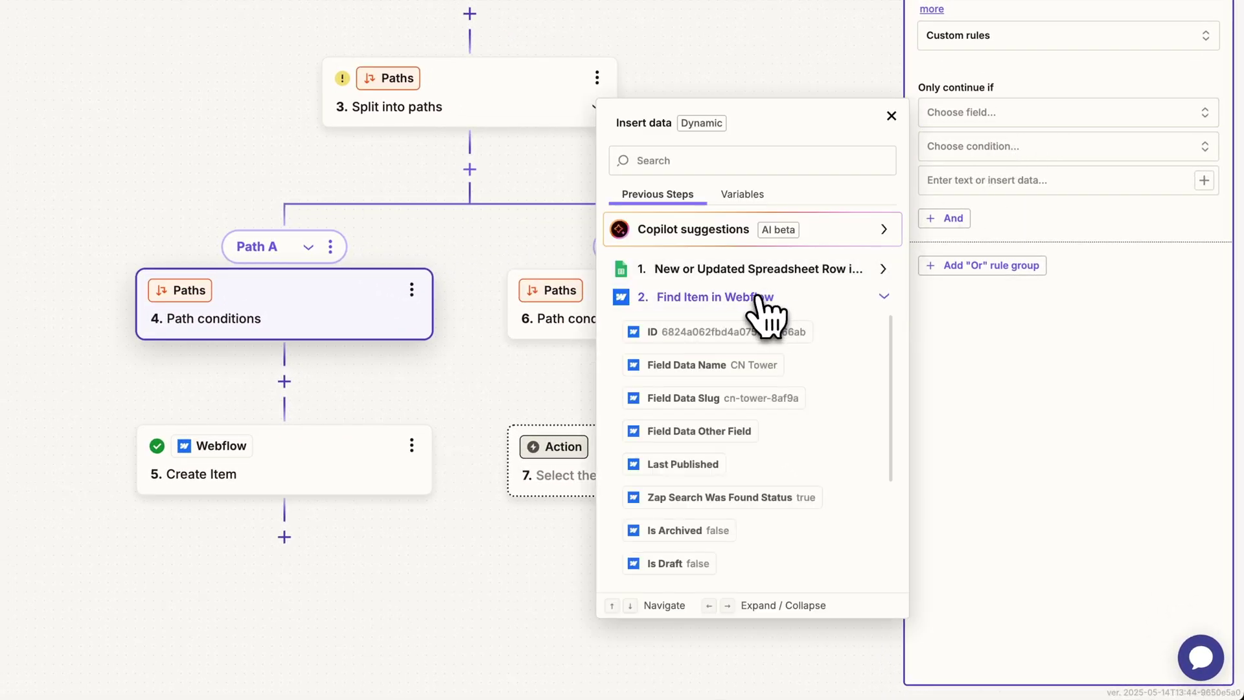
left_click(736, 366)
left_click(1135, 150)
scroll(1095, 279, "down", 5)
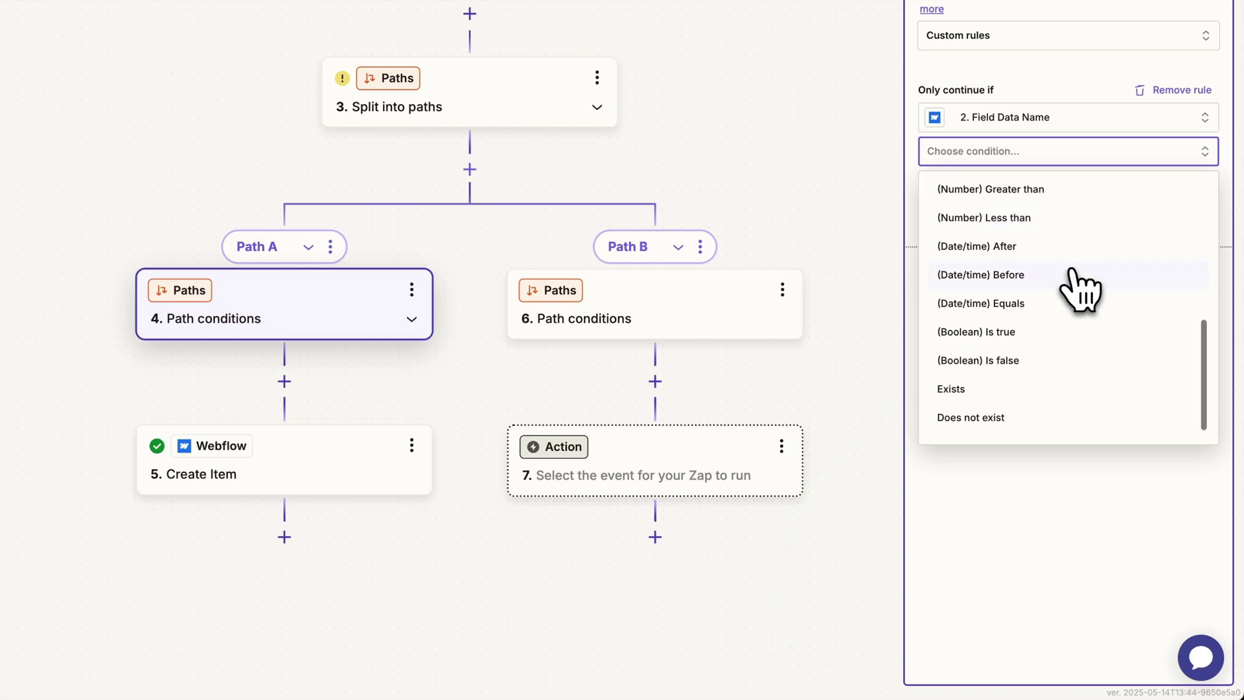
left_click(991, 418)
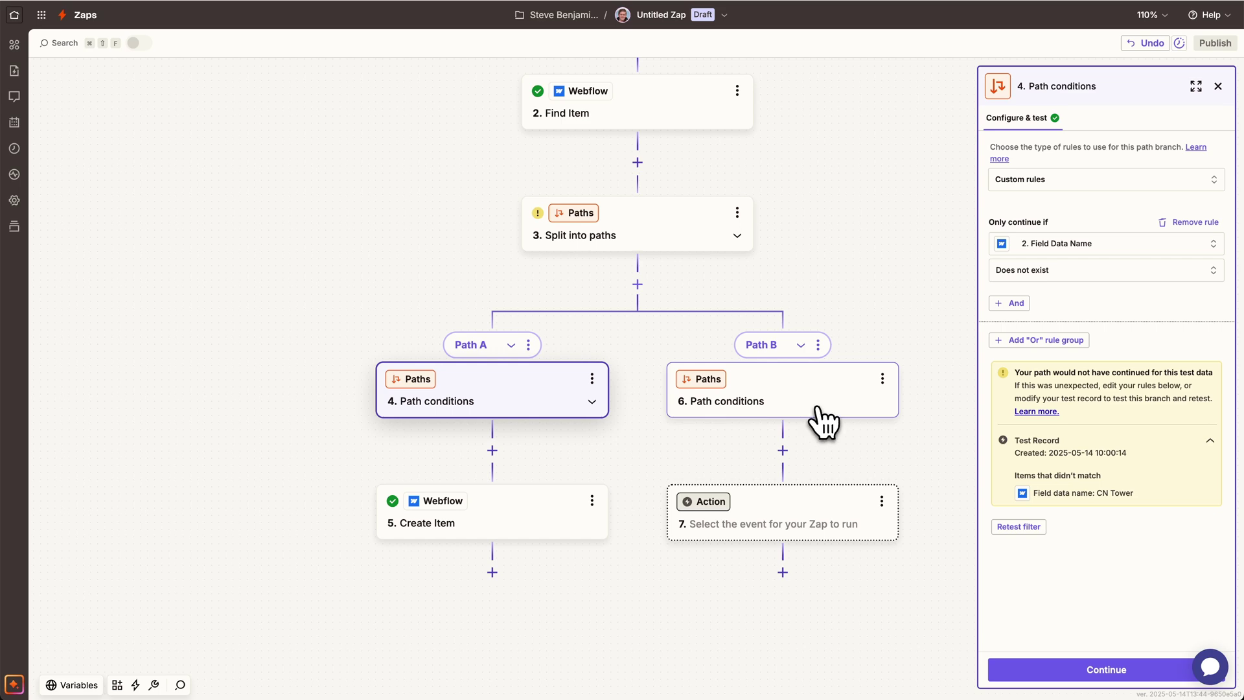
Give Path B the rule Field Data Name 'Exists' and test it.
left_click(823, 423)
left_click(1011, 241)
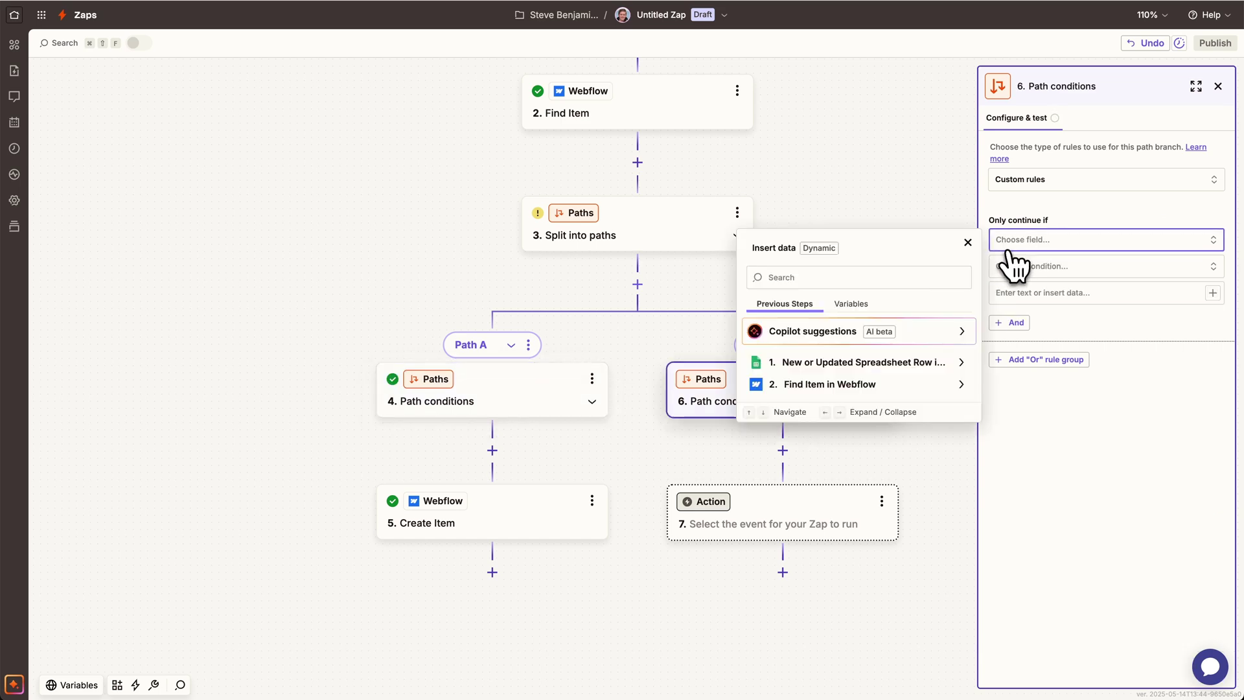
left_click(878, 385)
left_click(823, 438)
left_click(1131, 274)
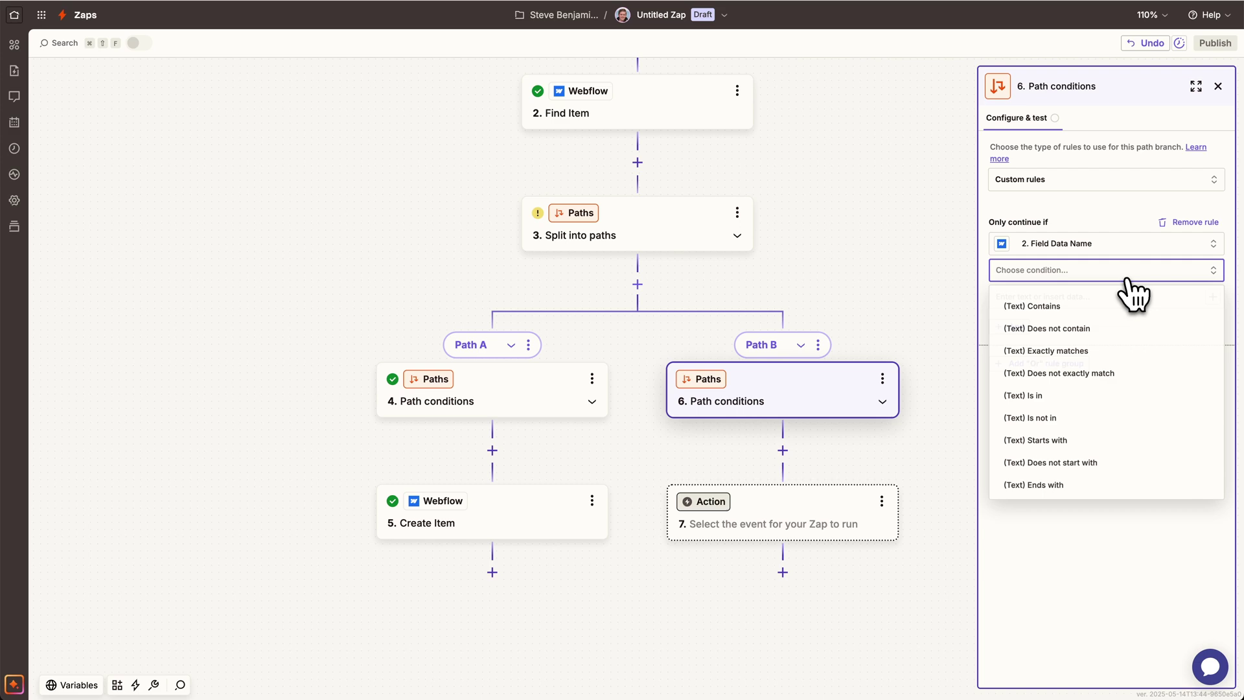
scroll(1075, 379, "down", 5)
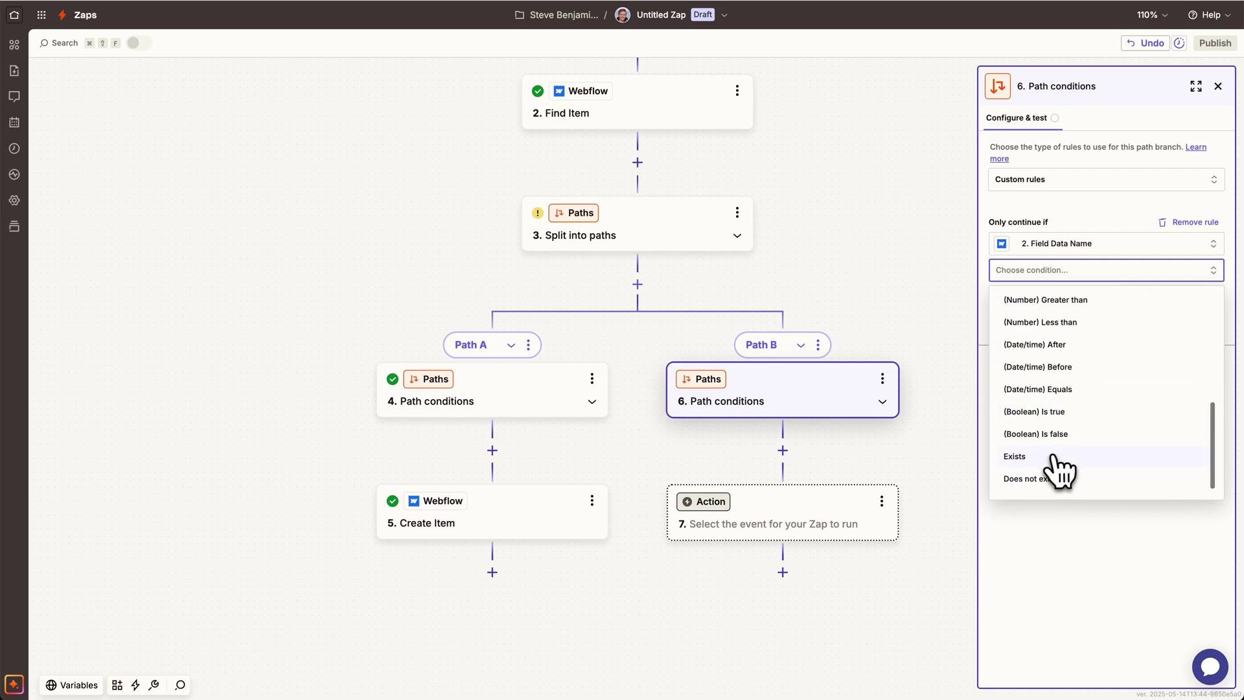
left_click(1054, 454)
left_click(1091, 670)
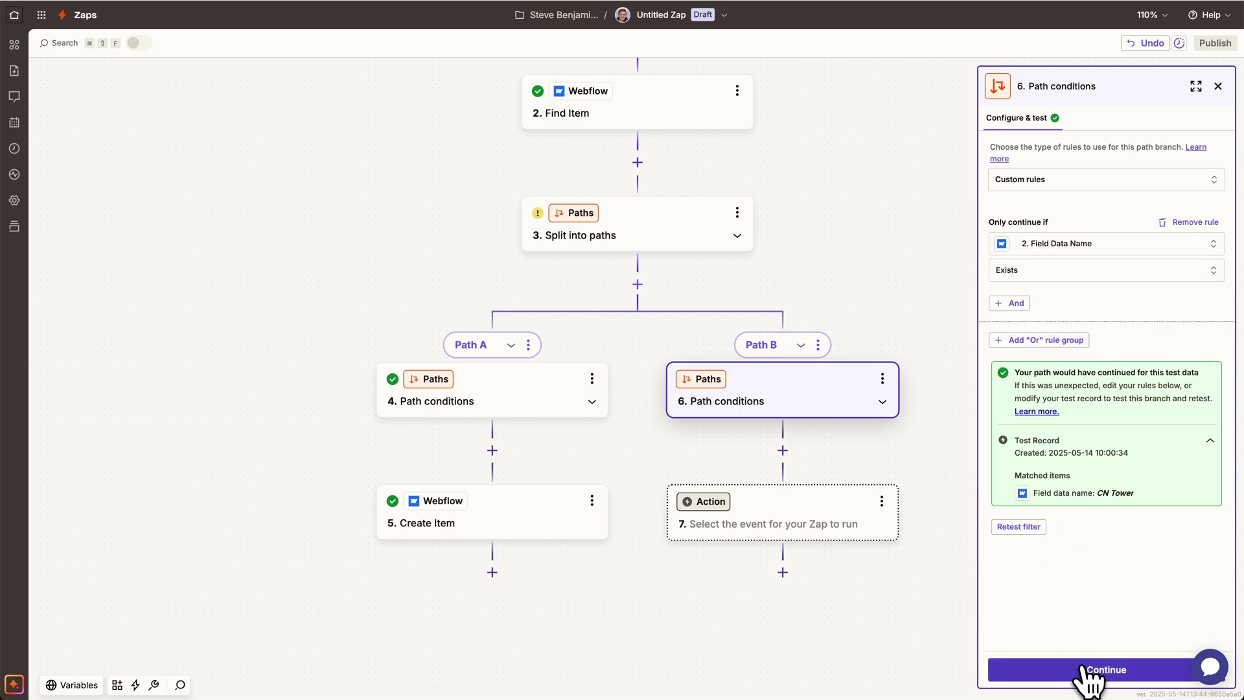
left_click(1218, 88)
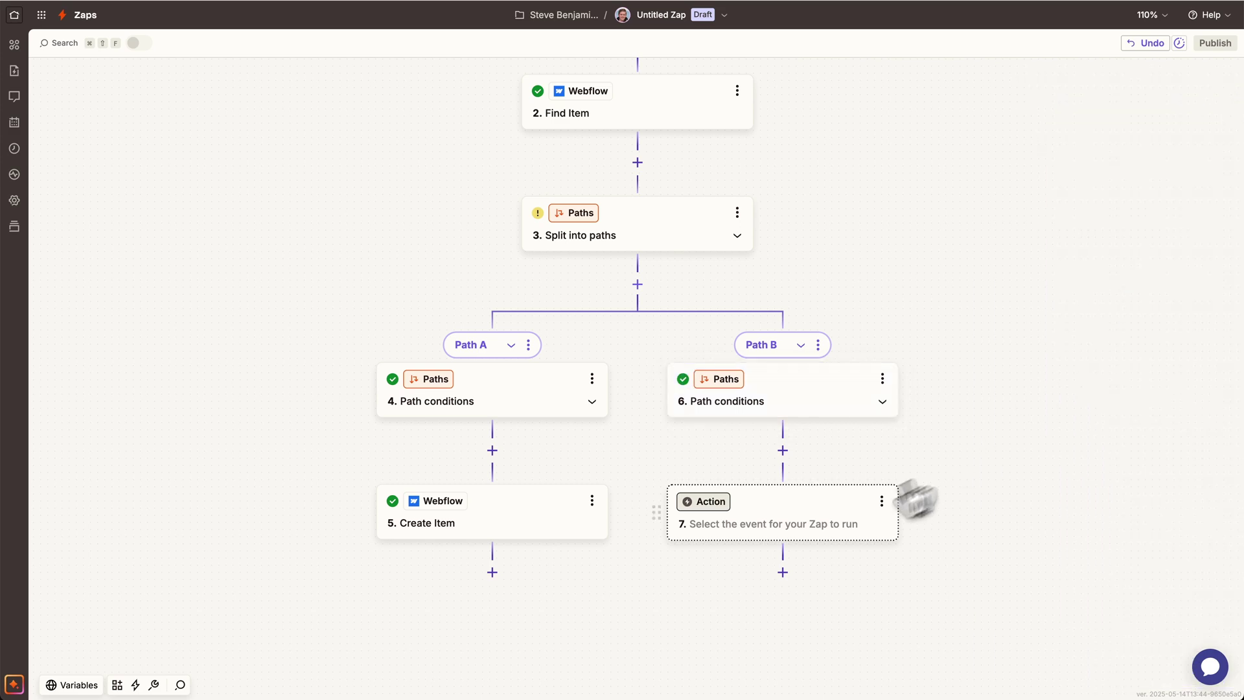
Make step 7 a Webflow Update Item action.
left_click(809, 532)
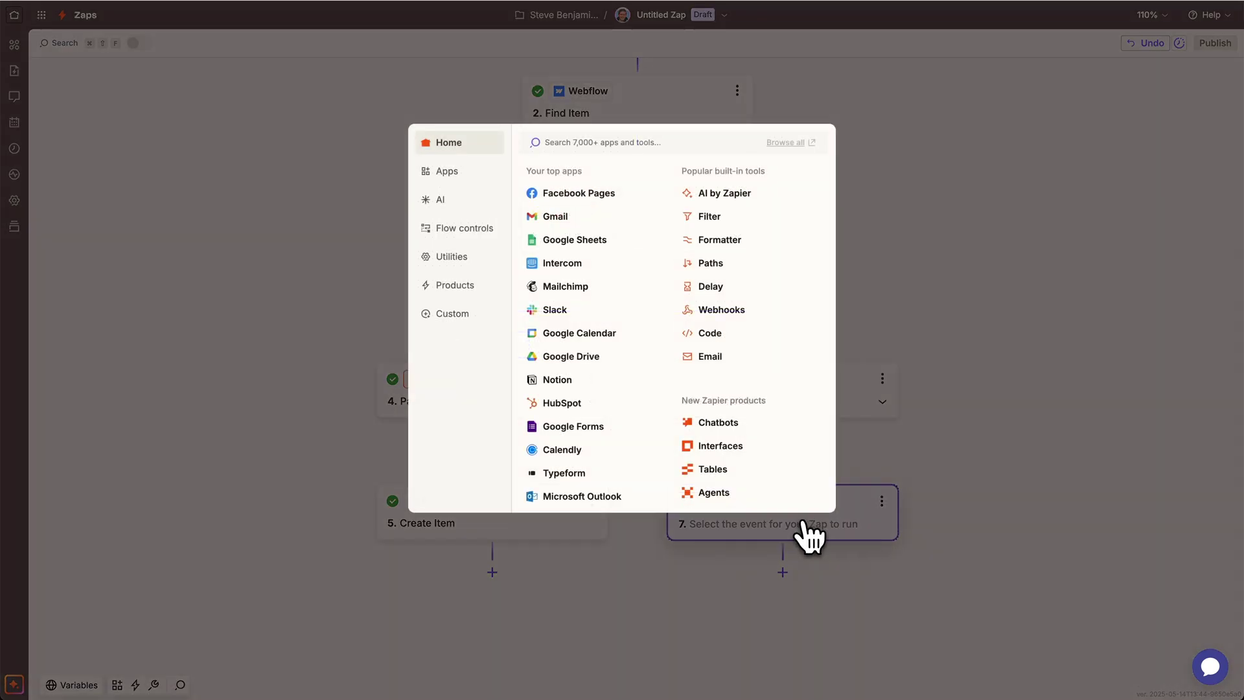
type("webflow")
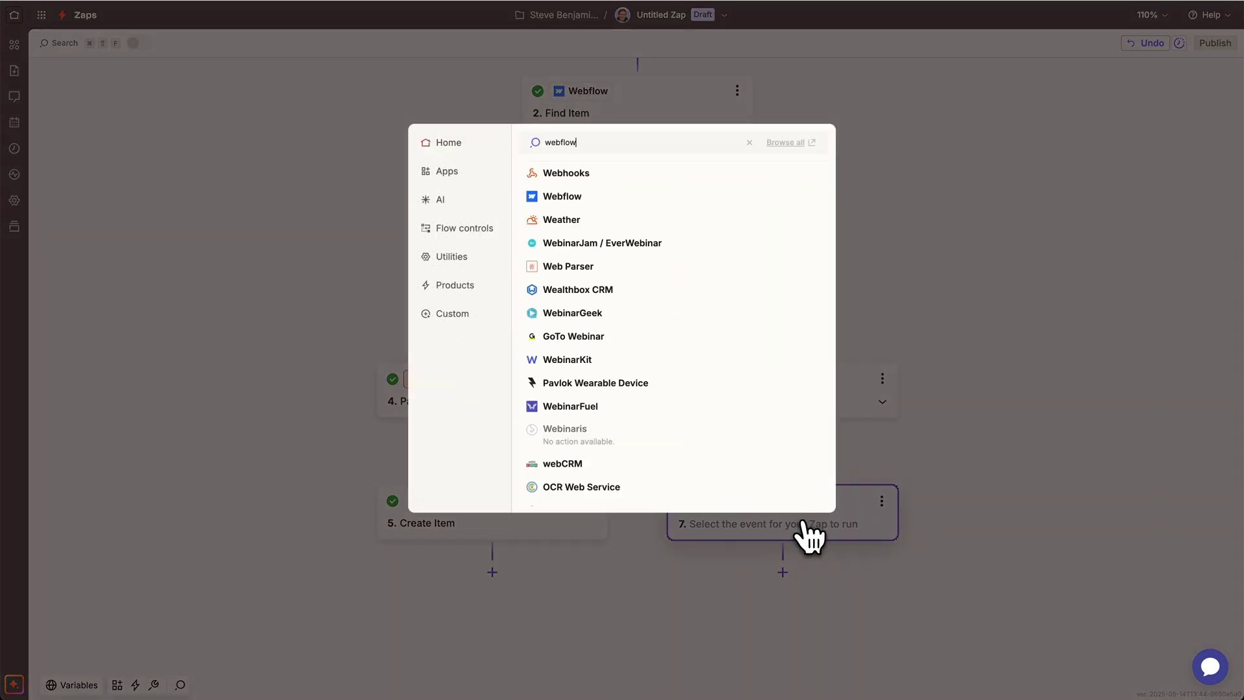
left_click(623, 176)
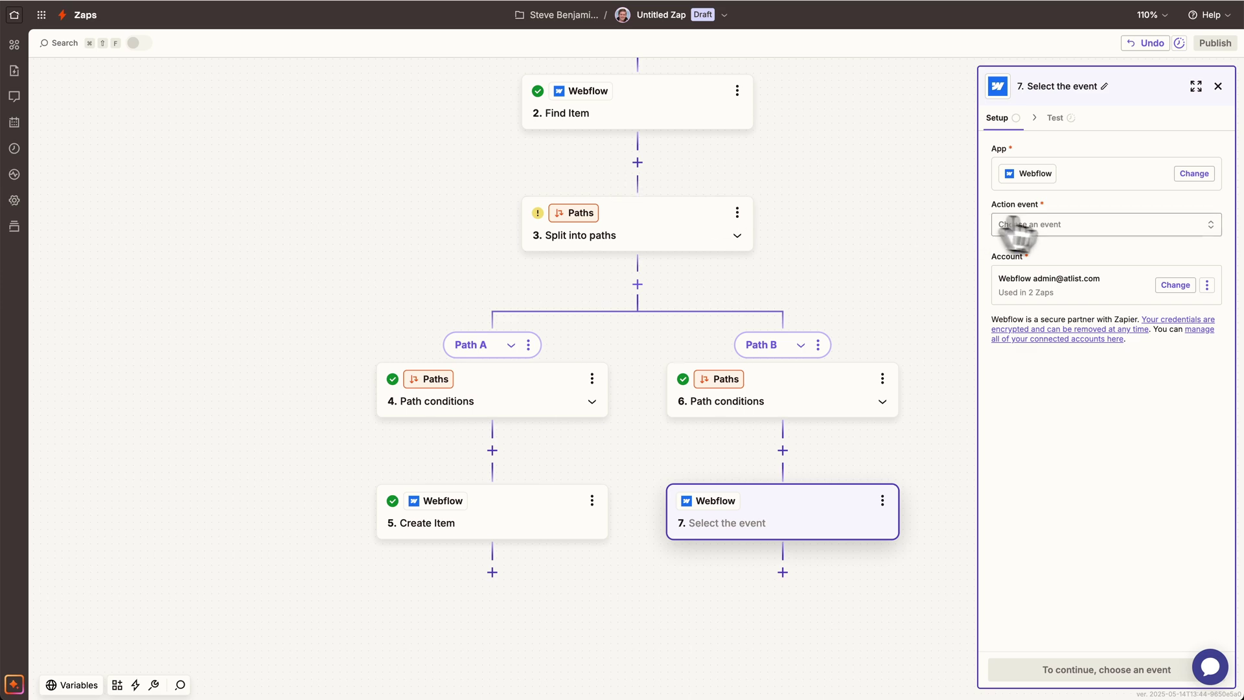
left_click(1052, 221)
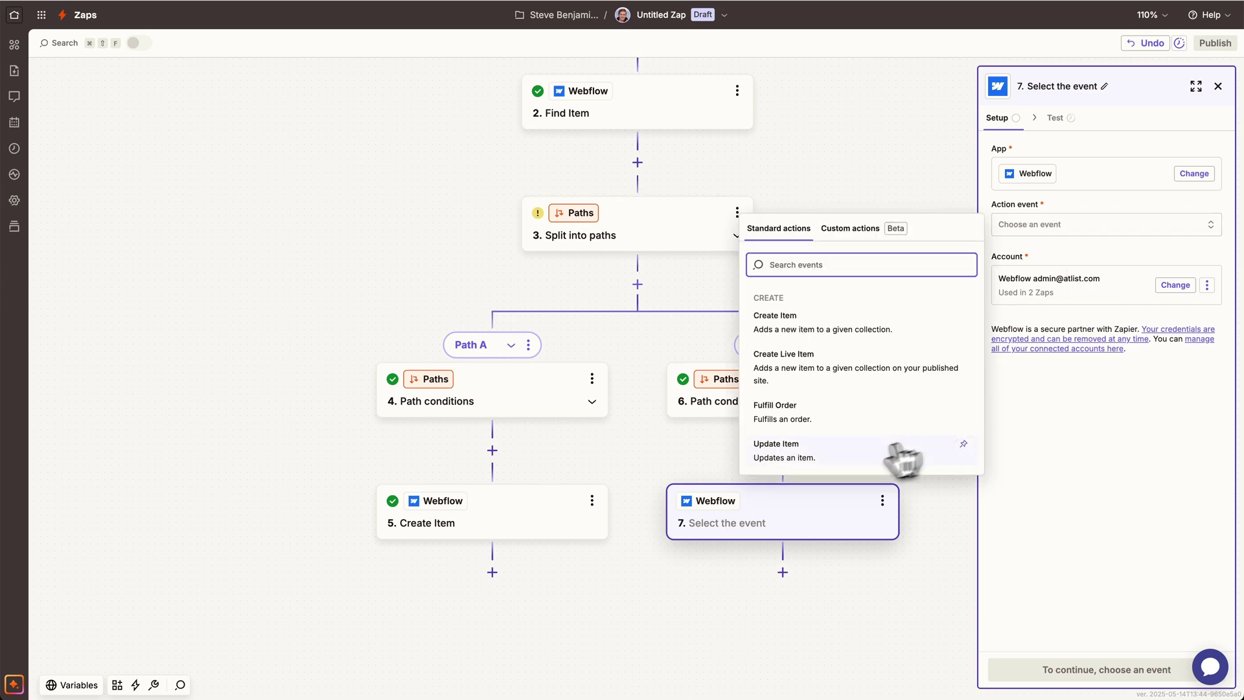
left_click(846, 456)
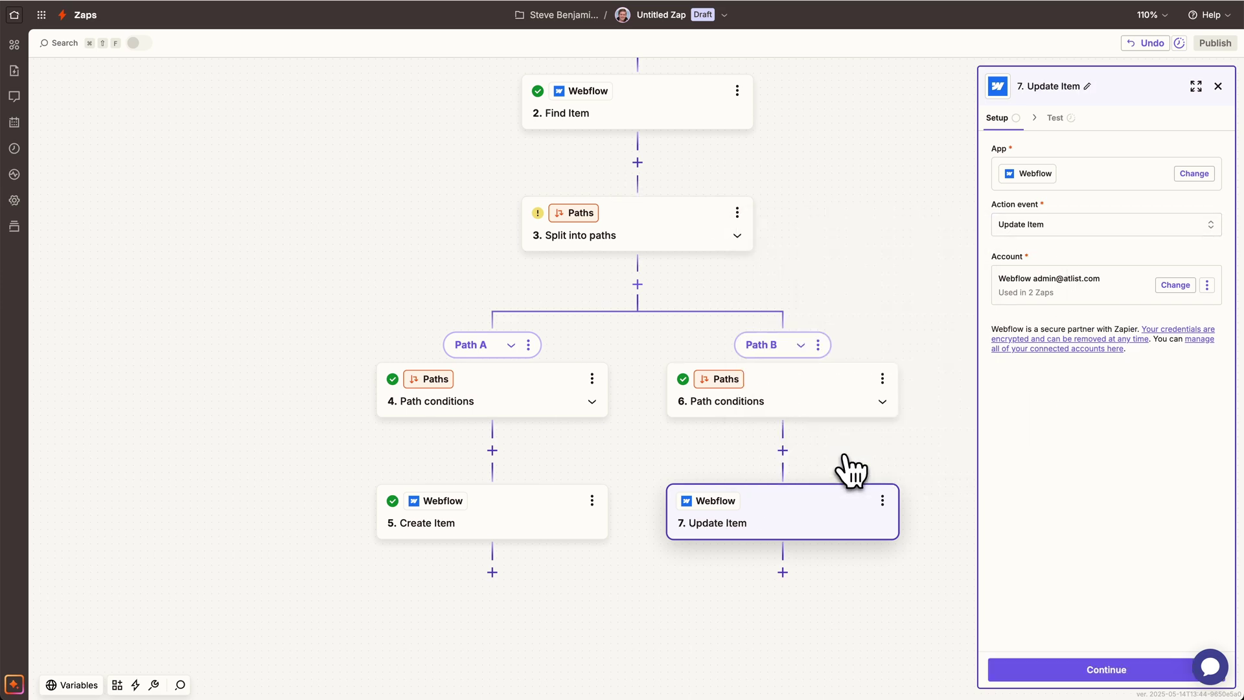
left_click(1104, 676)
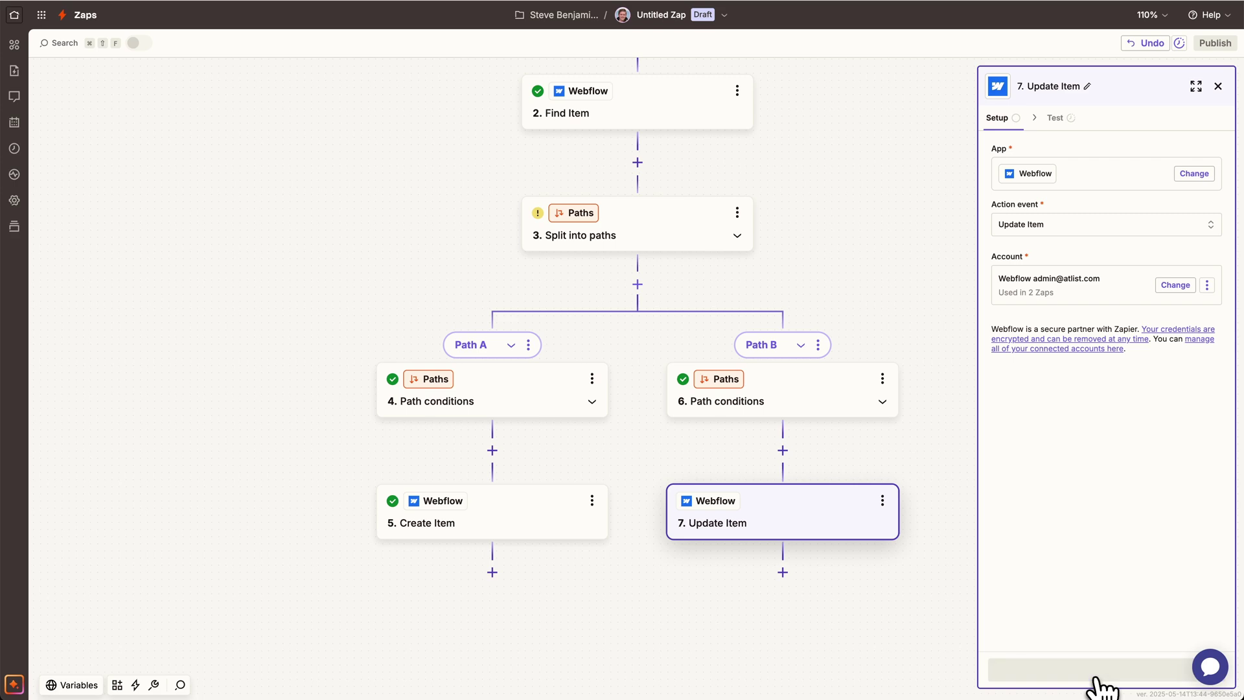
left_click(1031, 170)
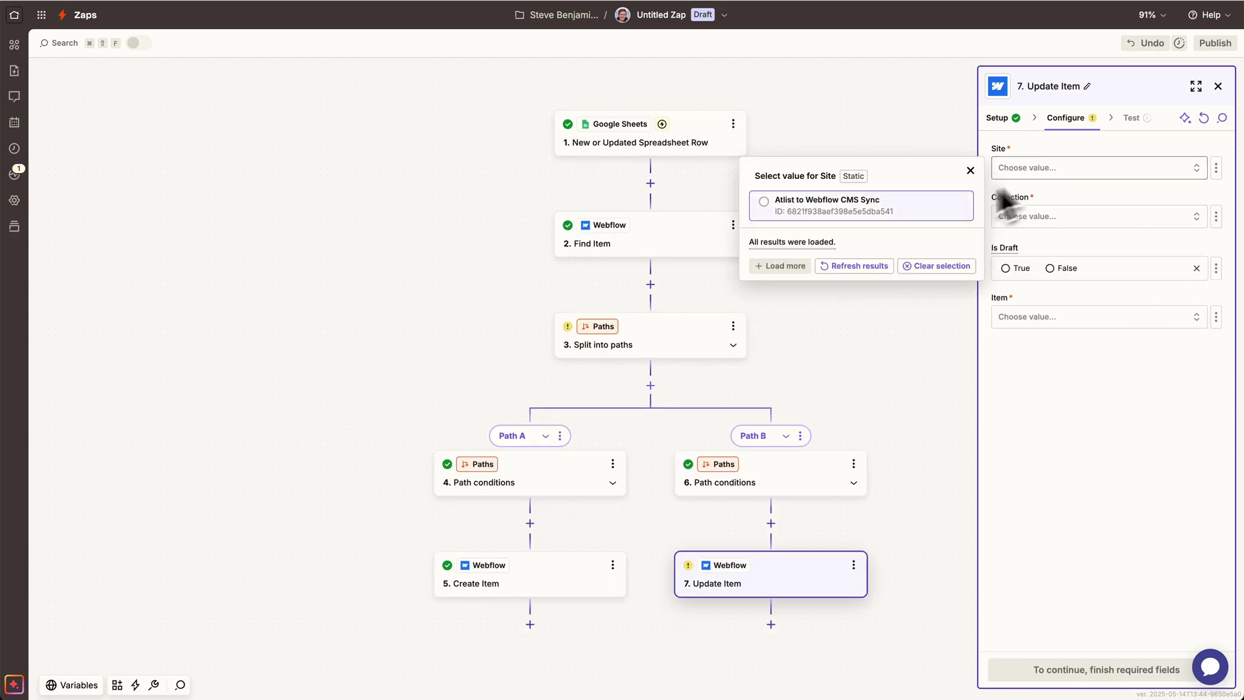
Target the CN Tower item in the Atlist to Webflow CMS Sync site's Locations collection.
left_click(914, 206)
left_click(1056, 216)
left_click(874, 254)
left_click(1043, 318)
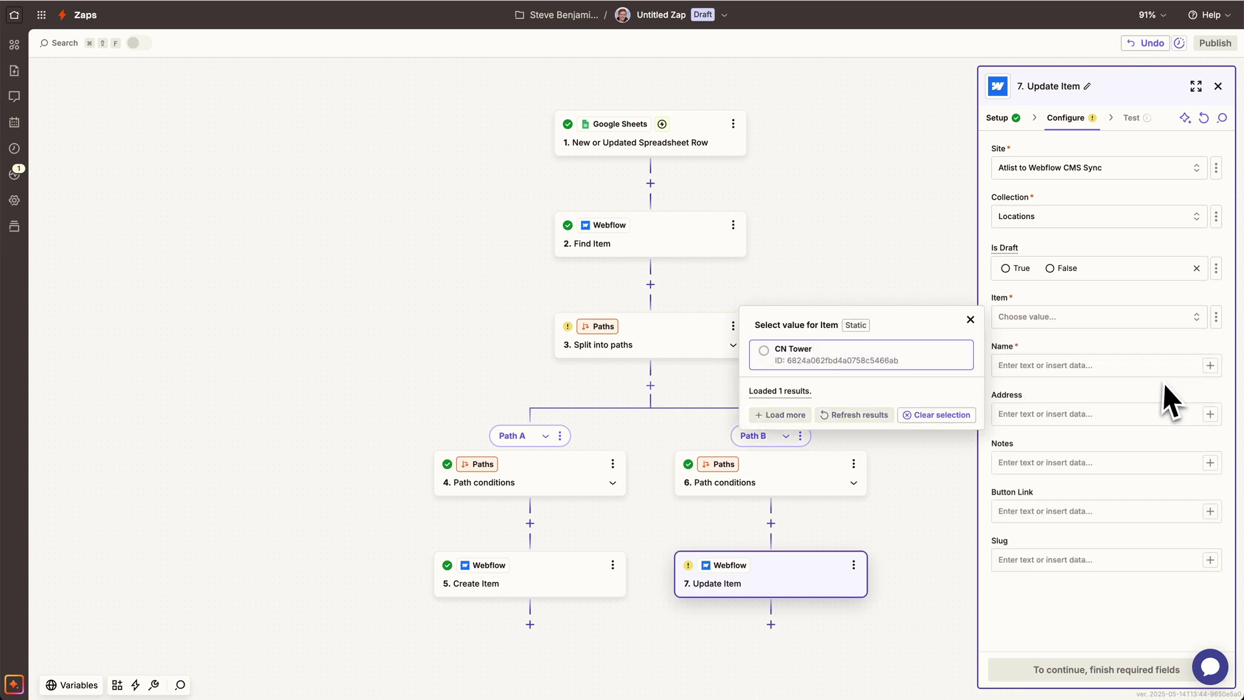
left_click(903, 373)
Map the sheet row's Name and Address values into the Name and Address fields.
left_click(1005, 365)
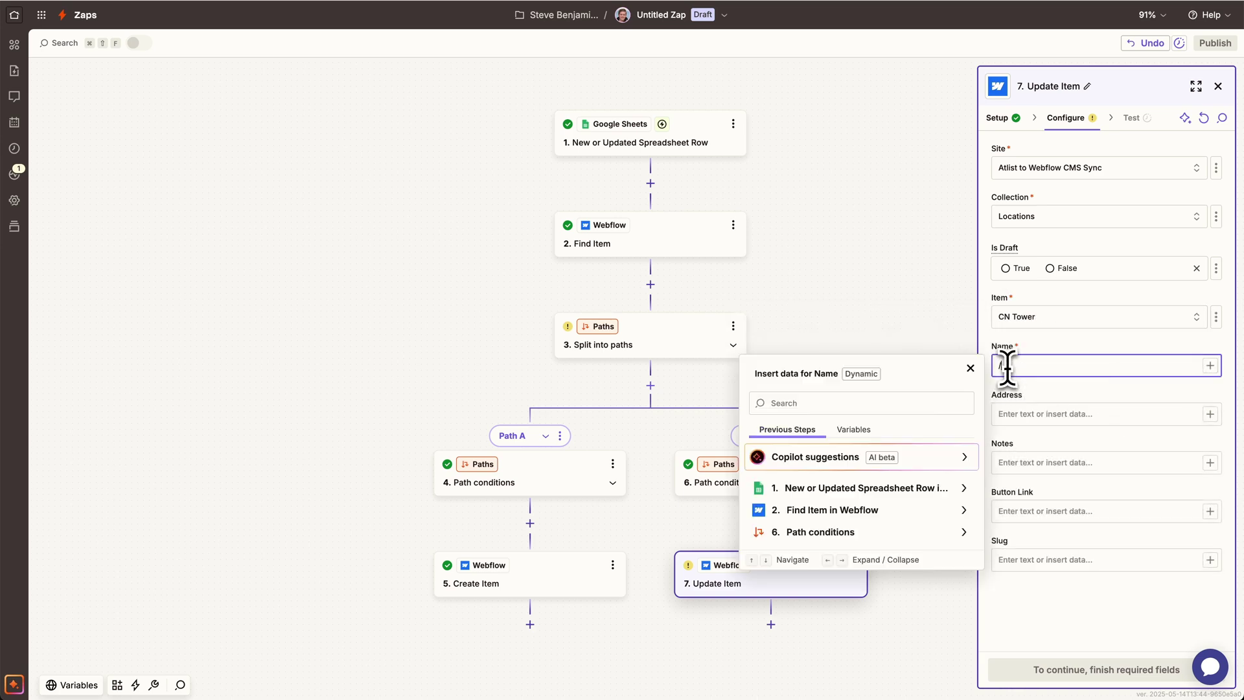
left_click(865, 492)
left_click(803, 477)
left_click(1022, 415)
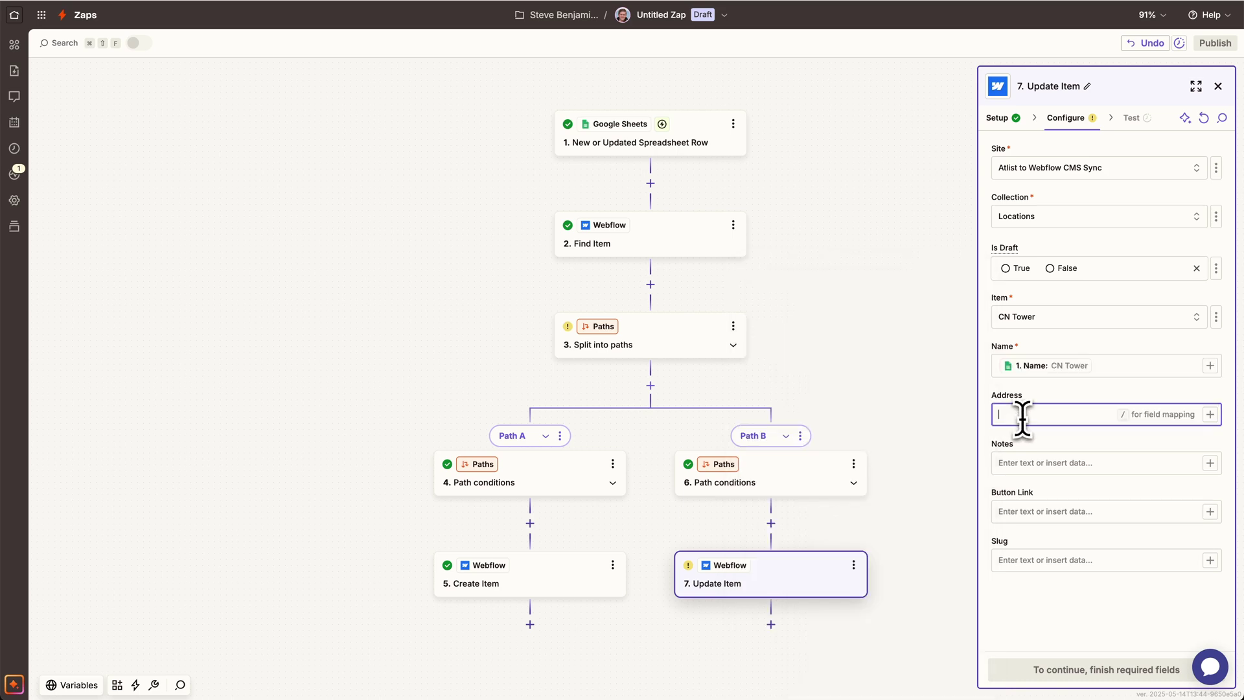
type("/")
left_click(813, 421)
Map the sheet row's Notes and Button Link values into the Notes and Button Link fields.
left_click(1036, 463)
type("/")
left_click(803, 446)
left_click(1037, 511)
type("/")
left_click(843, 603)
left_click(801, 495)
left_click(1063, 561)
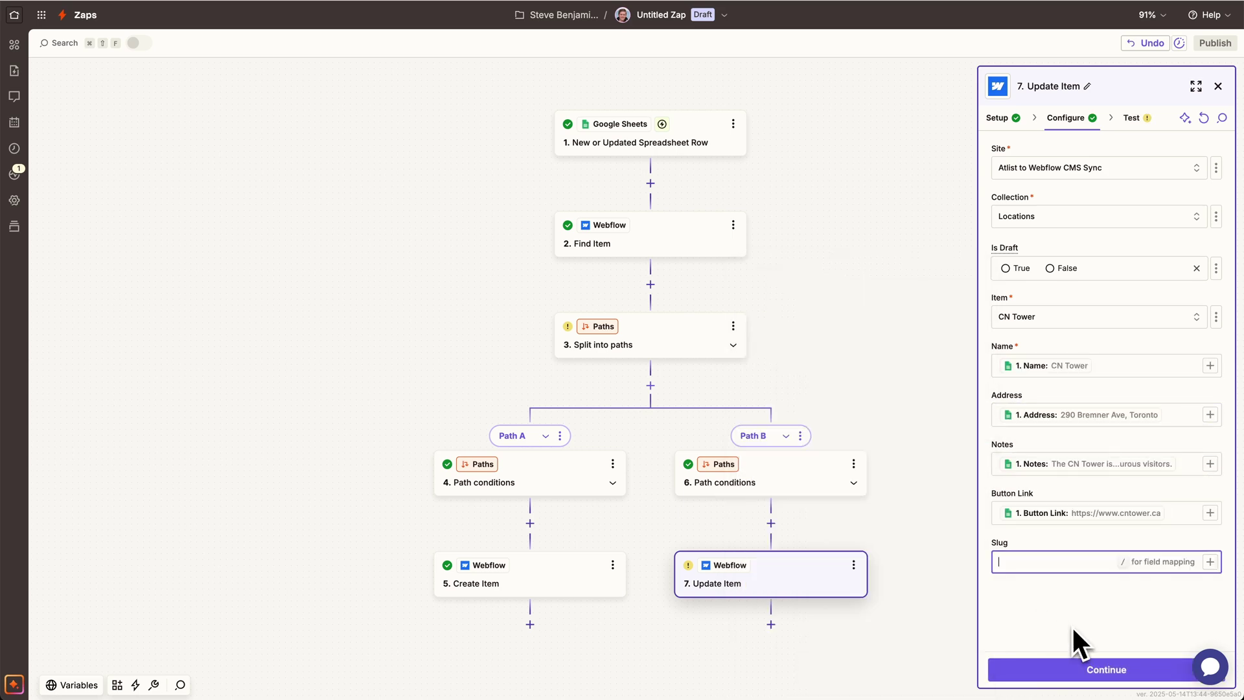
Test the Webflow update step and publish the Zap.
left_click(1113, 674)
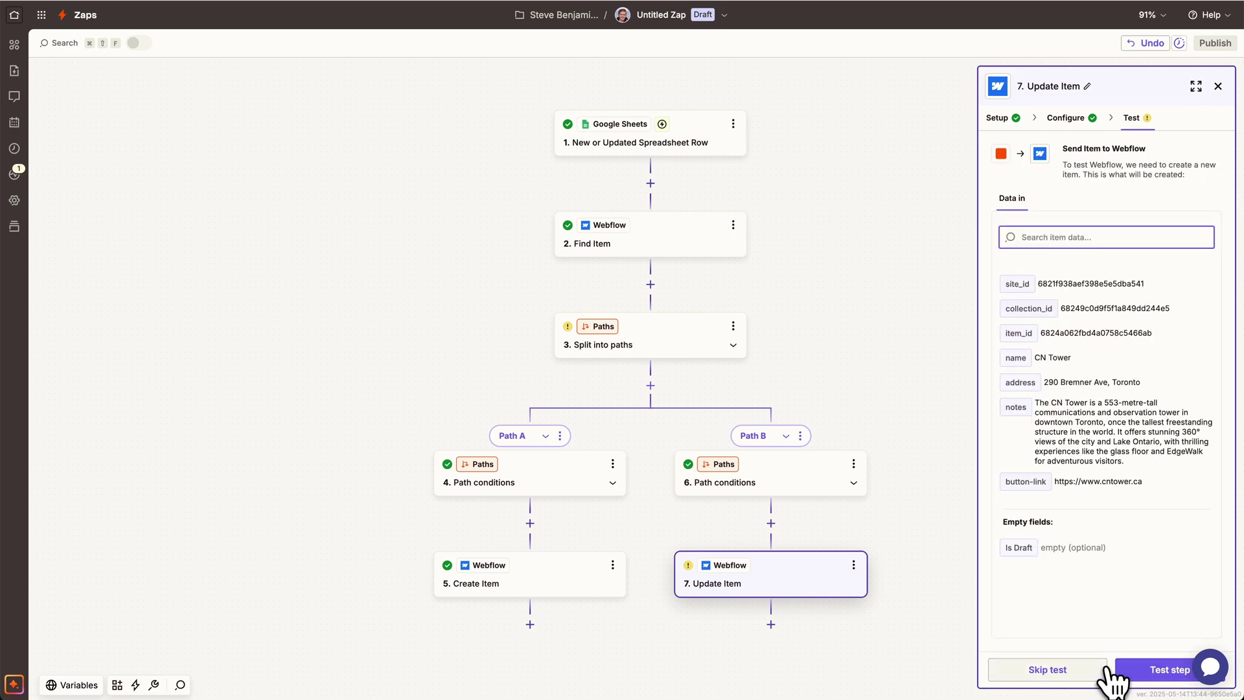
left_click(1150, 673)
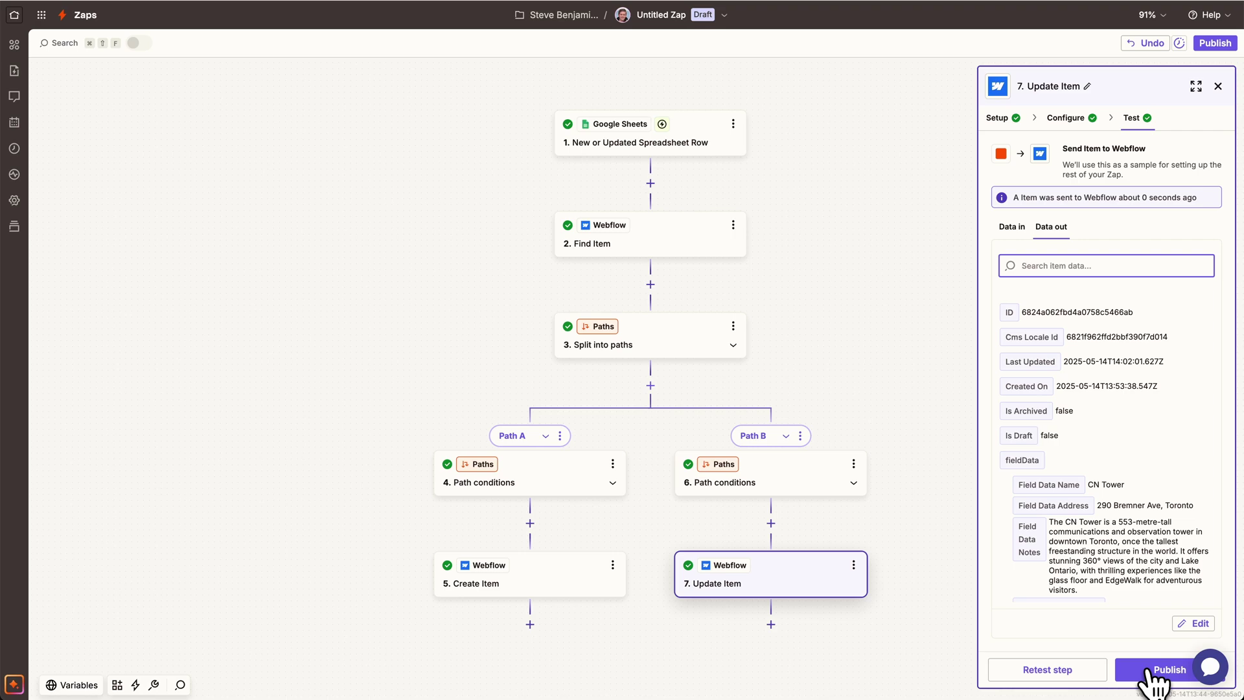
left_click(1150, 670)
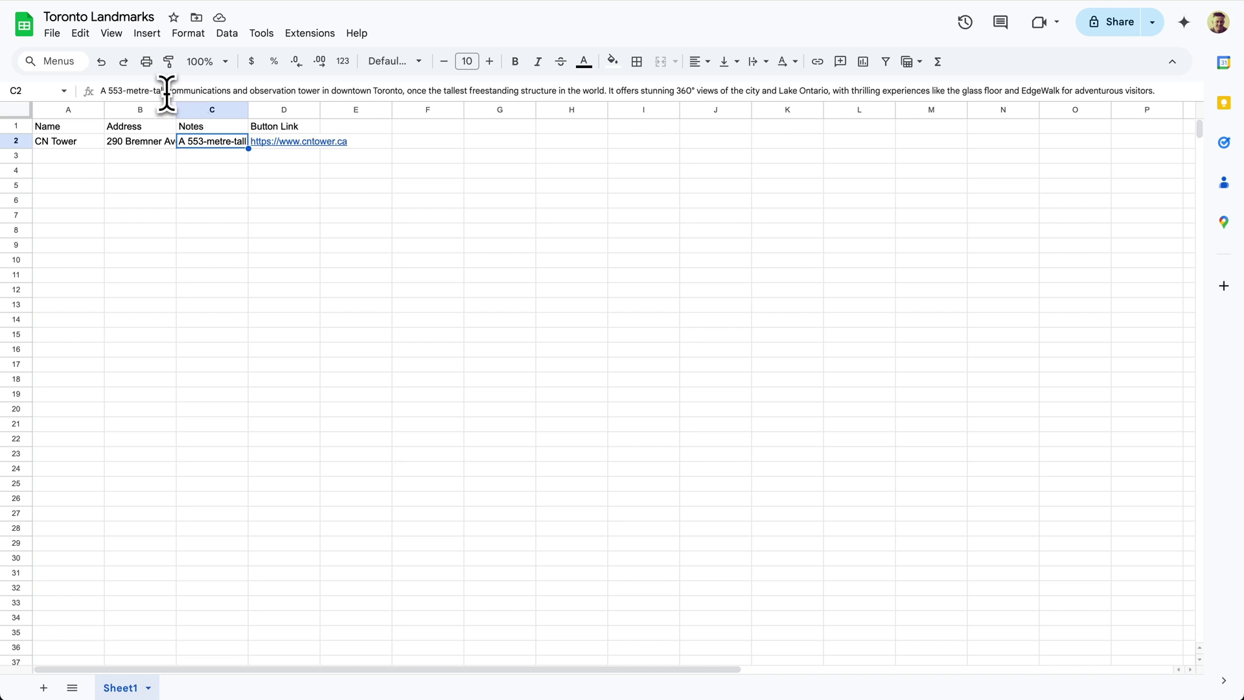
Remove '553-metre-tall' from the CN Tower notes in C2.
left_click_drag(168, 90, 121, 91)
key("BackSpace")
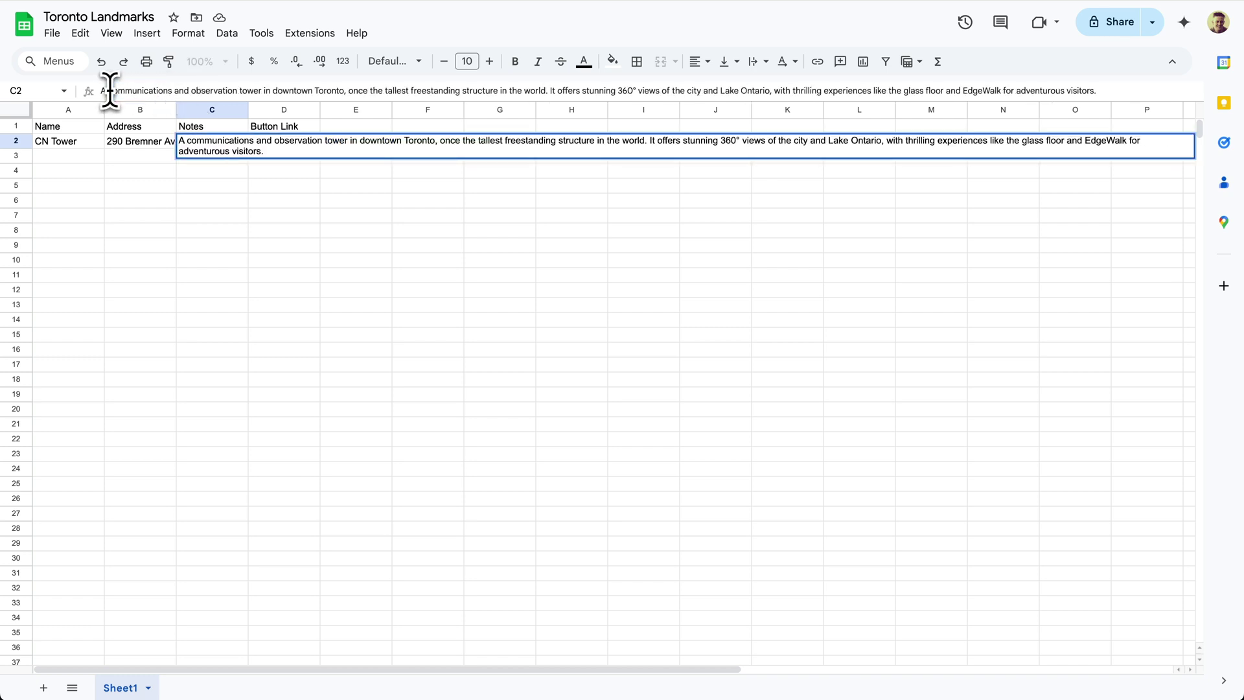
key("Return")
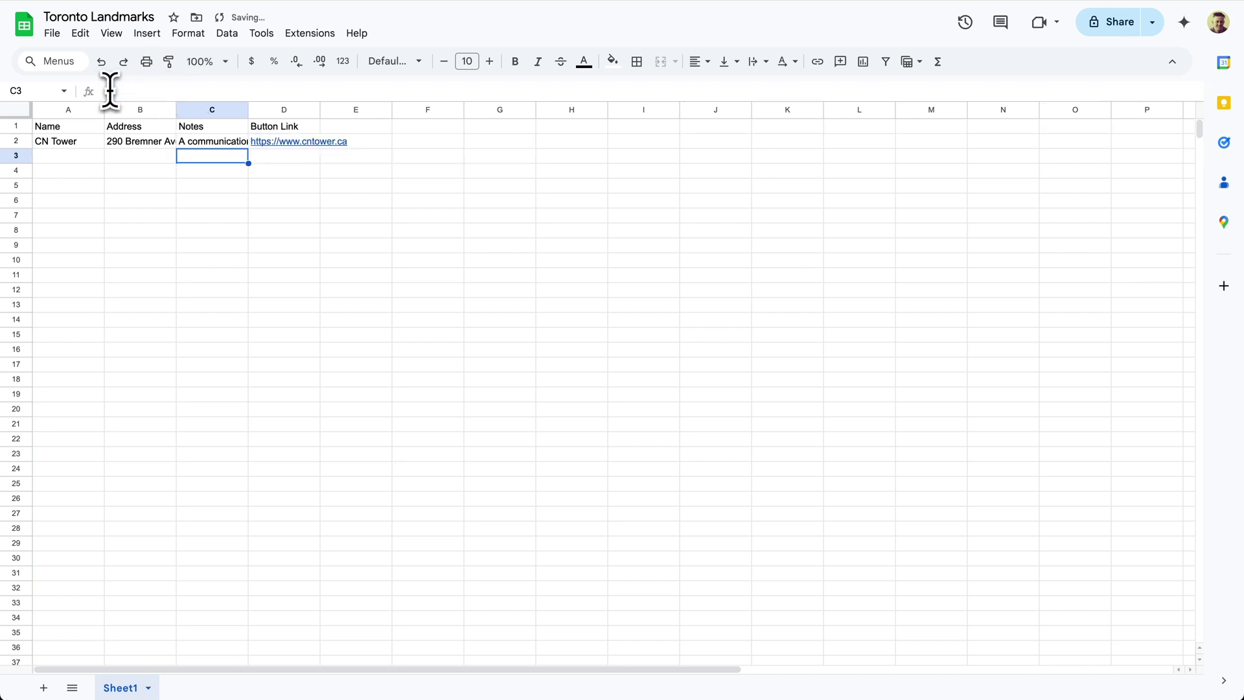
key("Left")
key("Left")
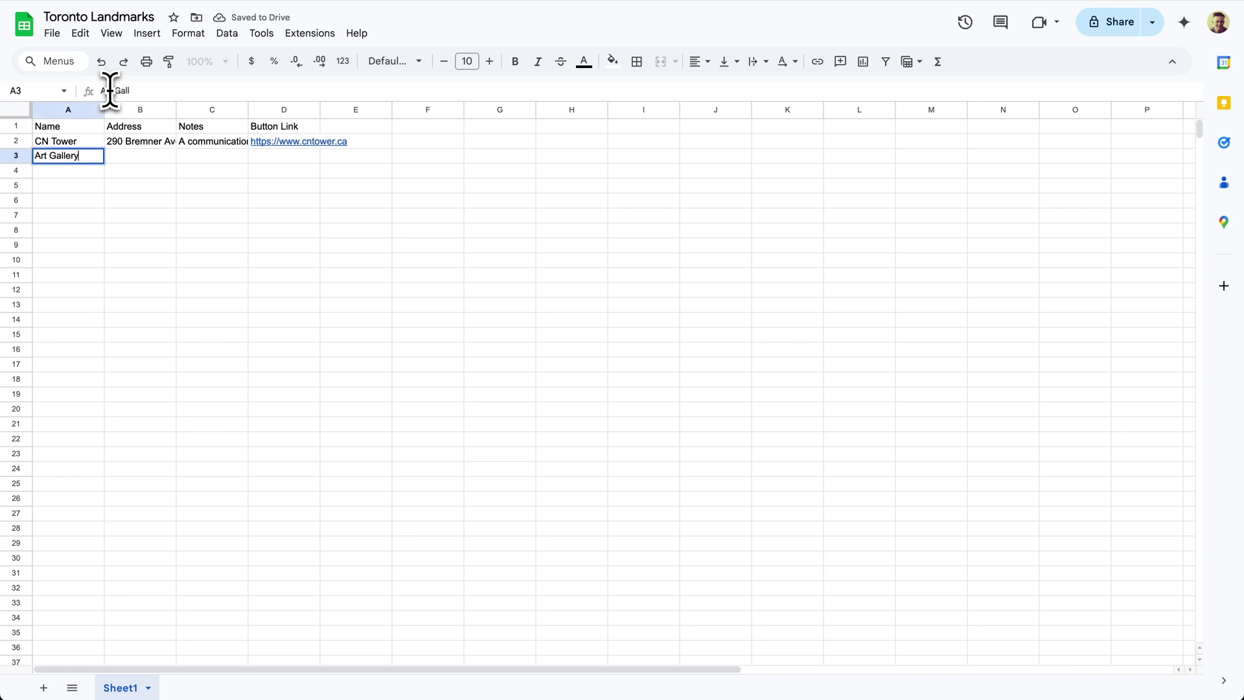
type("Art Gallery of Ontario")
key("Tab")
type("317 Dundas St W, Toronto, ON M5T 1G4")
key("Tab")
key("ctrl+v")
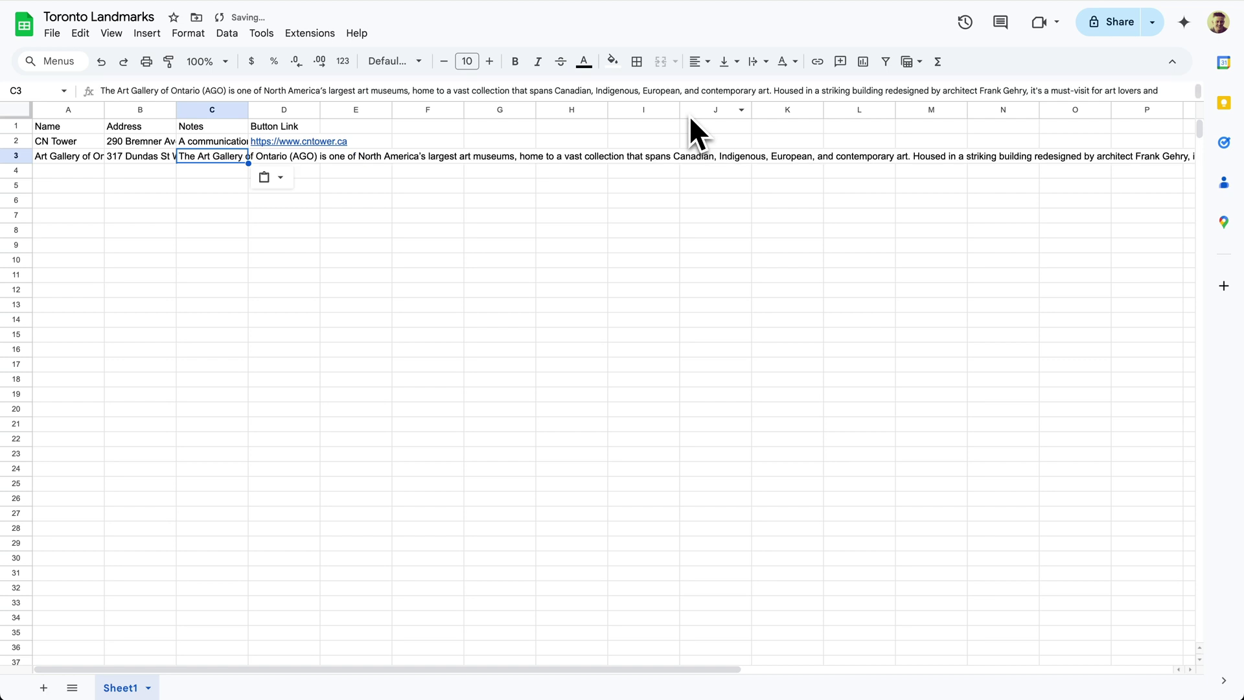
key("Tab")
type("https://www.ago.ca")
key("Return")
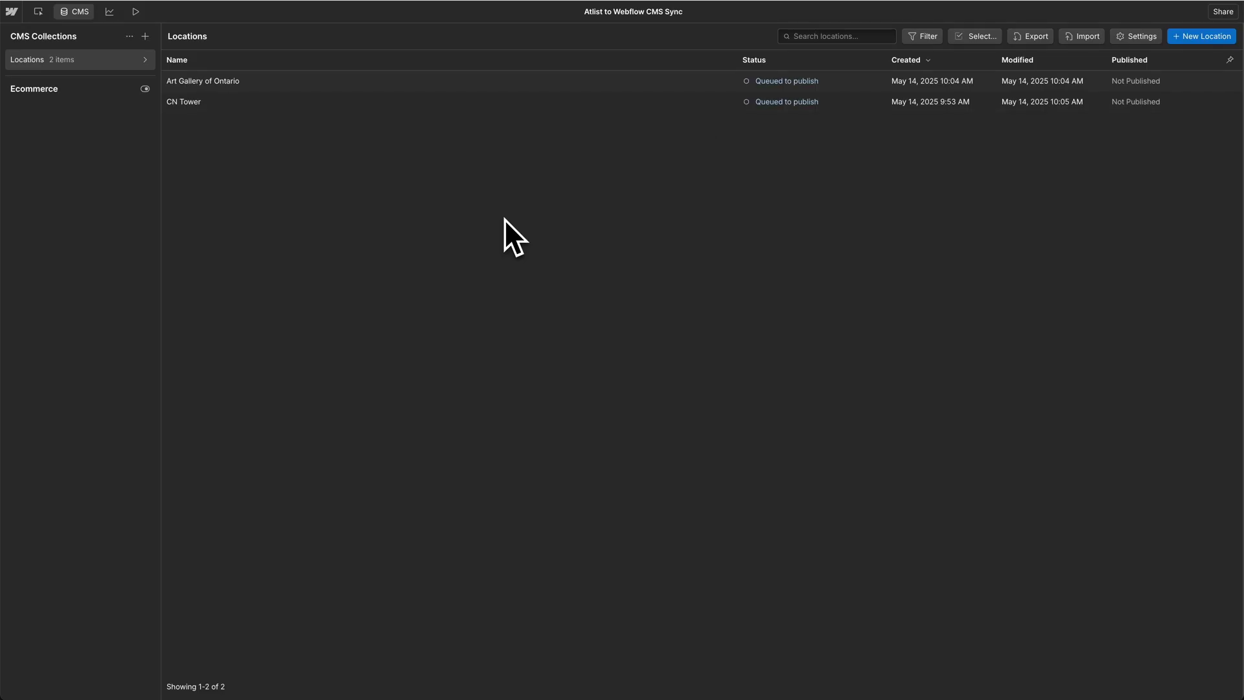
Review the Art Gallery of Ontario and CN Tower Locations items, then return to the Designer.
left_click(360, 89)
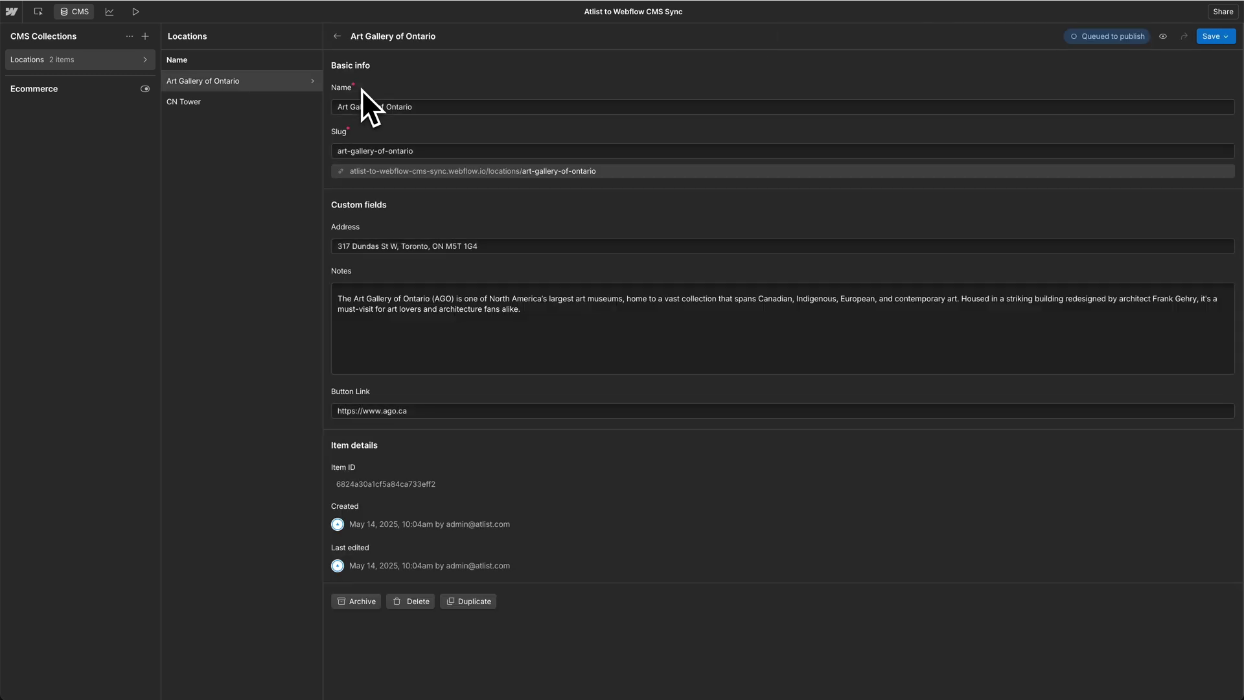
left_click(249, 103)
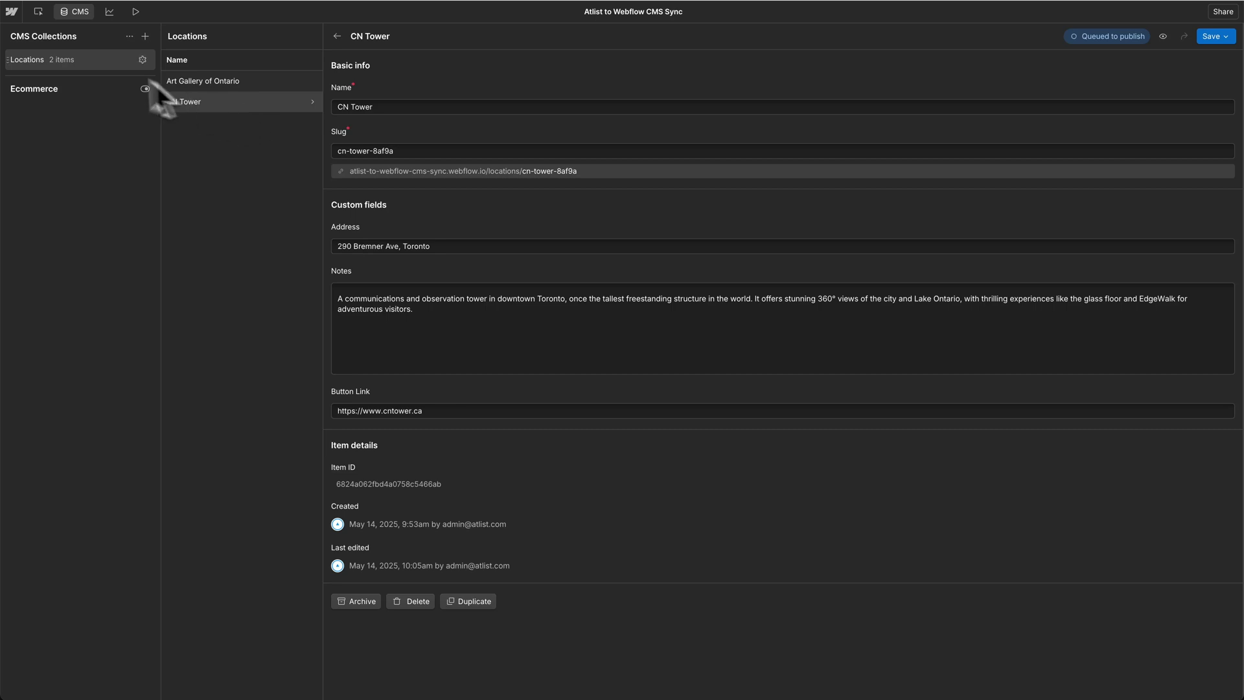
left_click(38, 13)
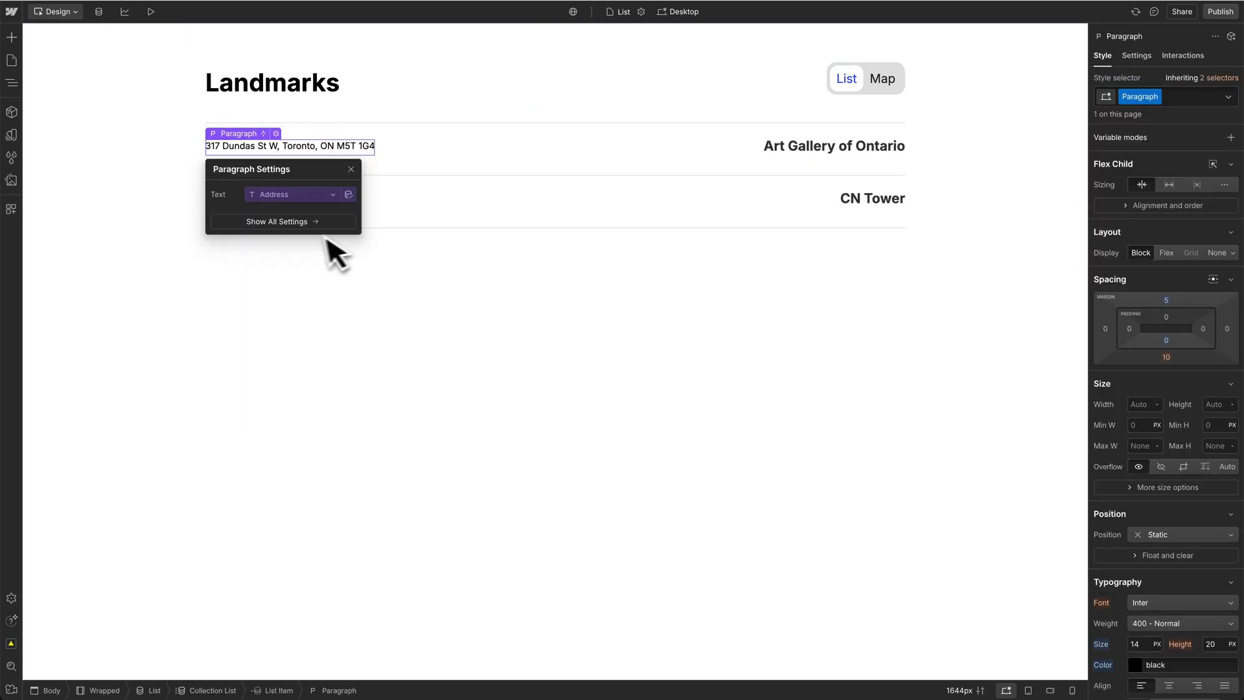
Work in the Webflow panels and delete a field from the Locations collection.
left_click(11, 82)
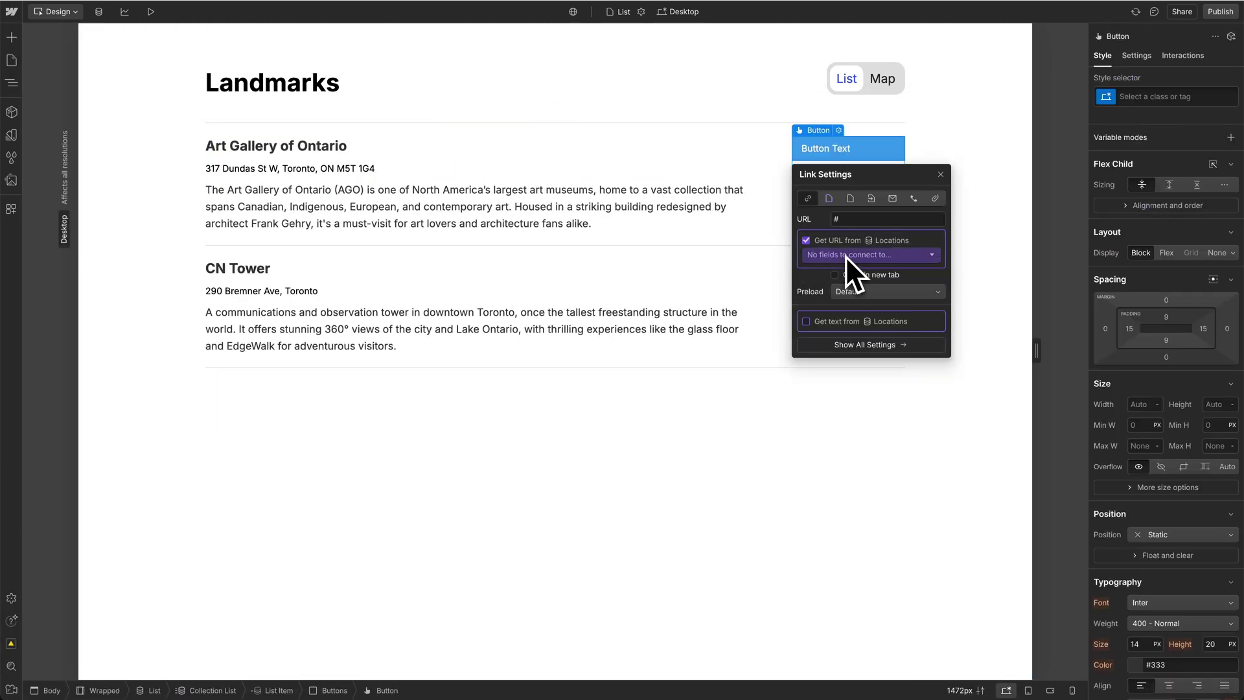
left_click(98, 12)
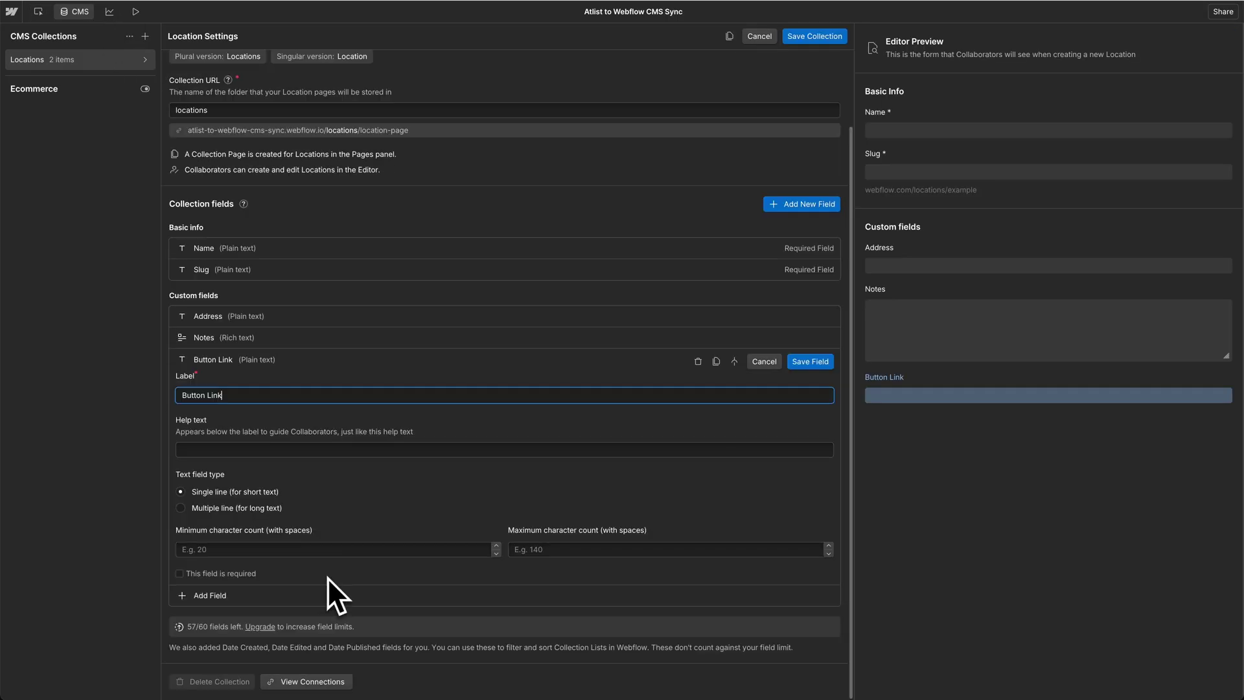
left_click(698, 361)
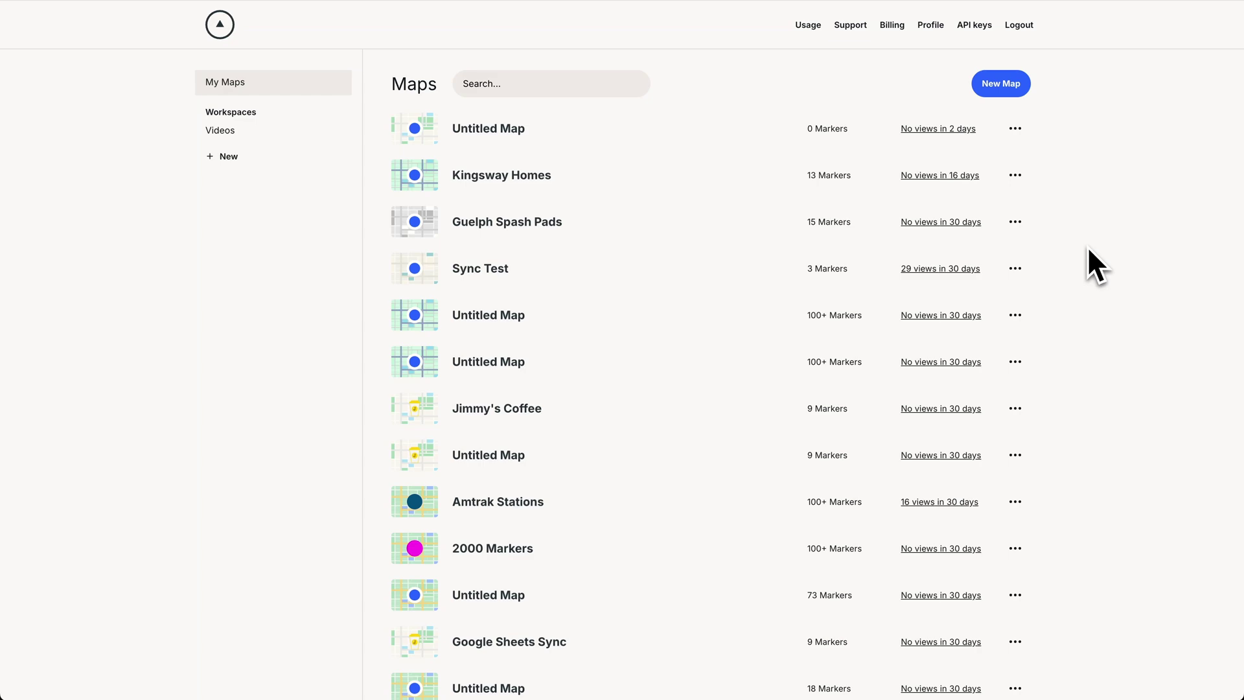
Create the Toronto Landmarks map and choose to import its markers by syncing a Google Sheet.
left_click(1001, 84)
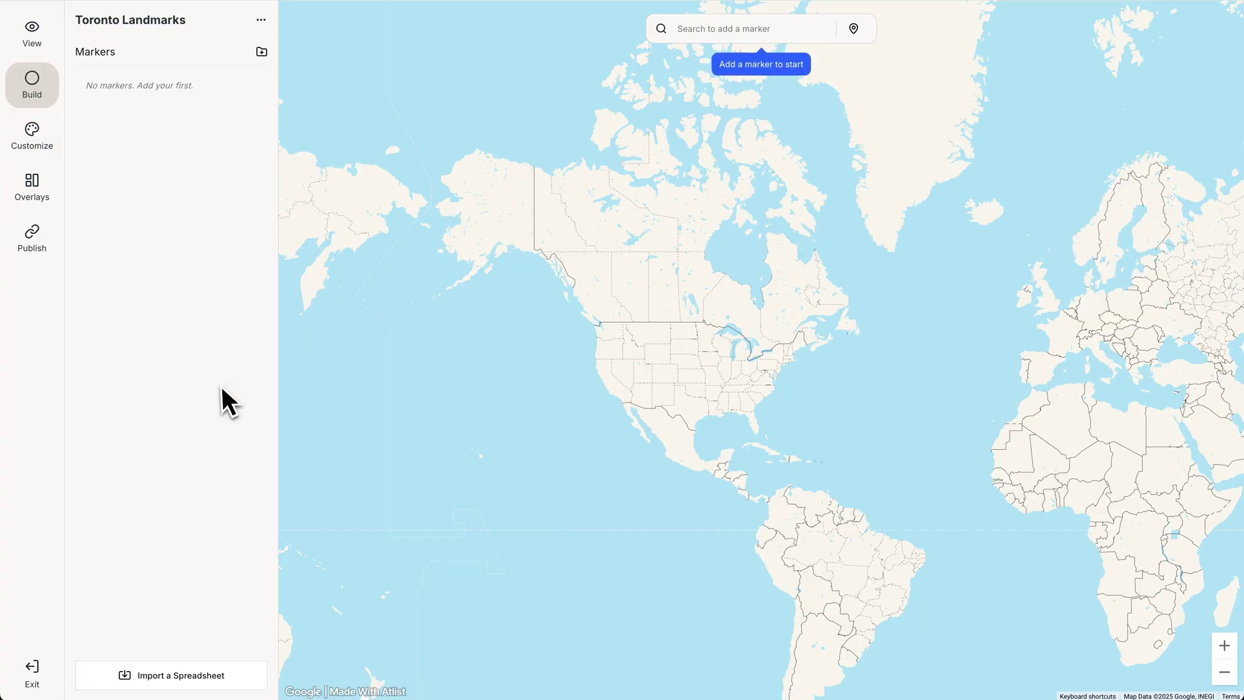
left_click(180, 677)
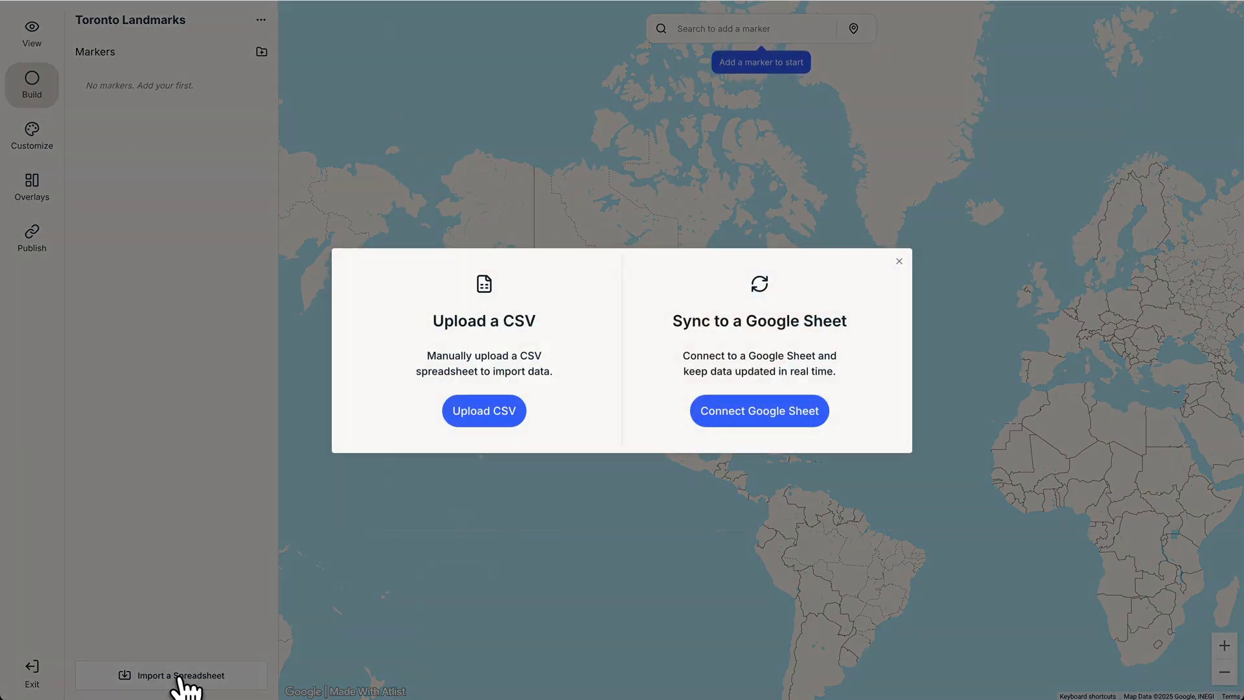
left_click(734, 422)
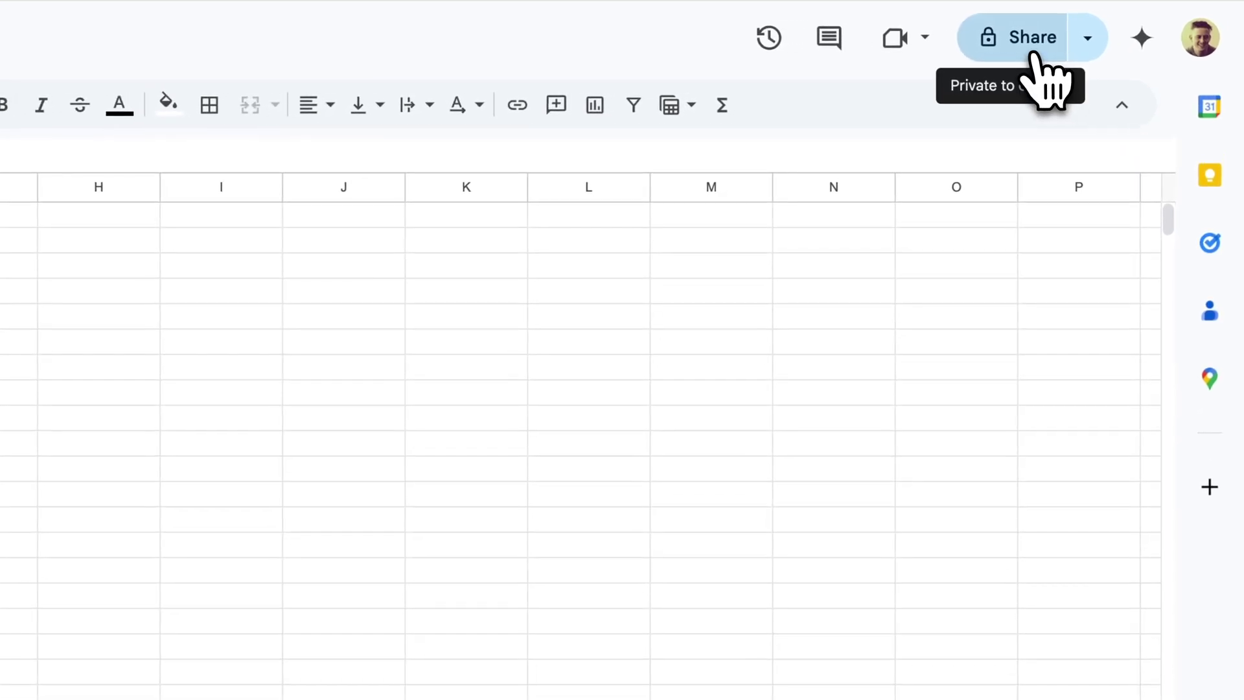
Give anyone with the link Viewer access to Toronto Landmarks and copy the share link.
left_click(1032, 54)
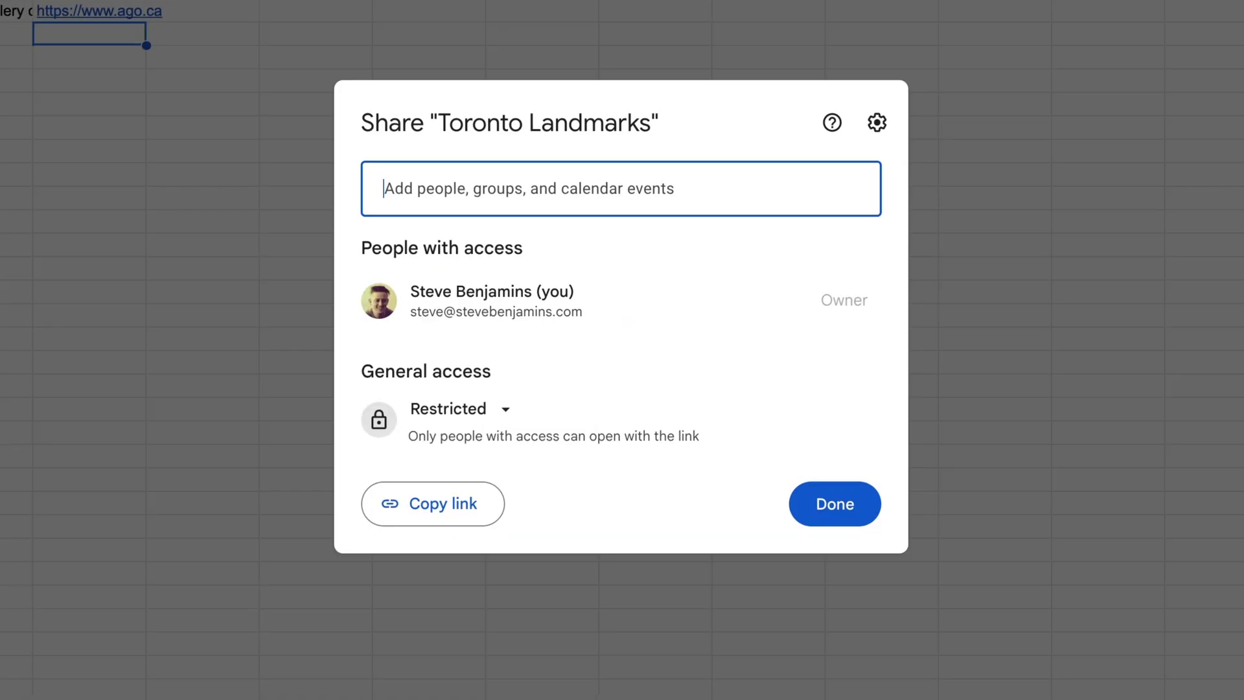
left_click(506, 409)
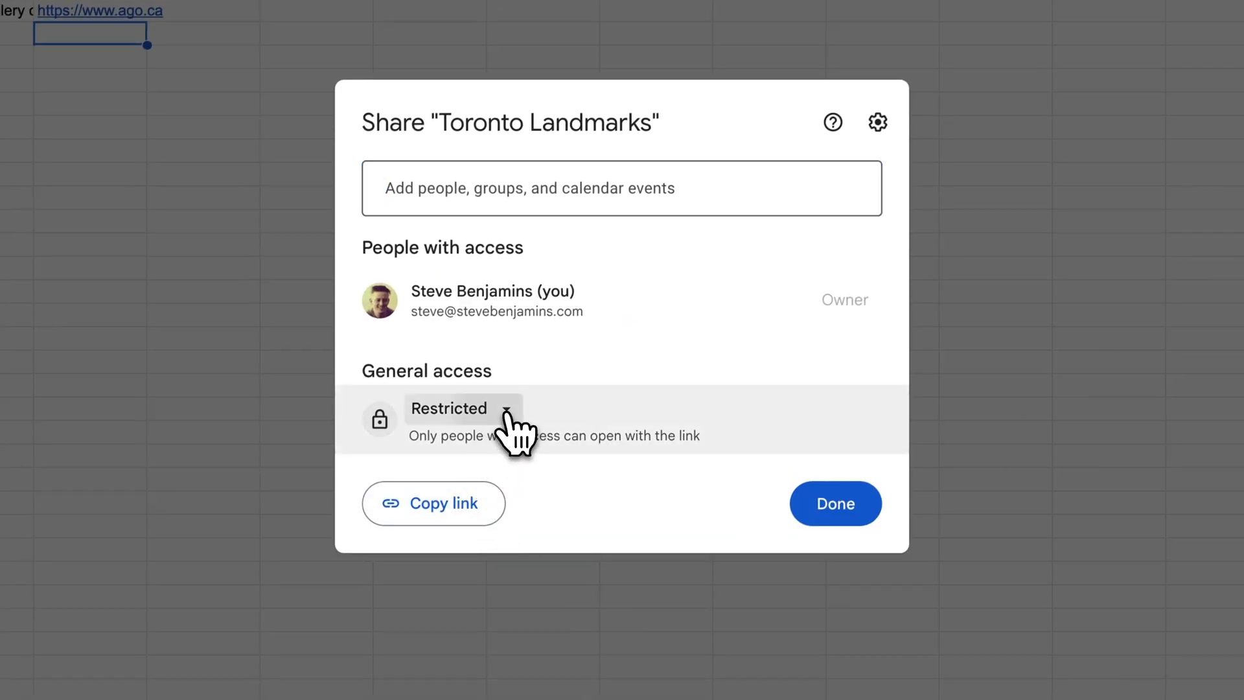
left_click(506, 411)
left_click(493, 605)
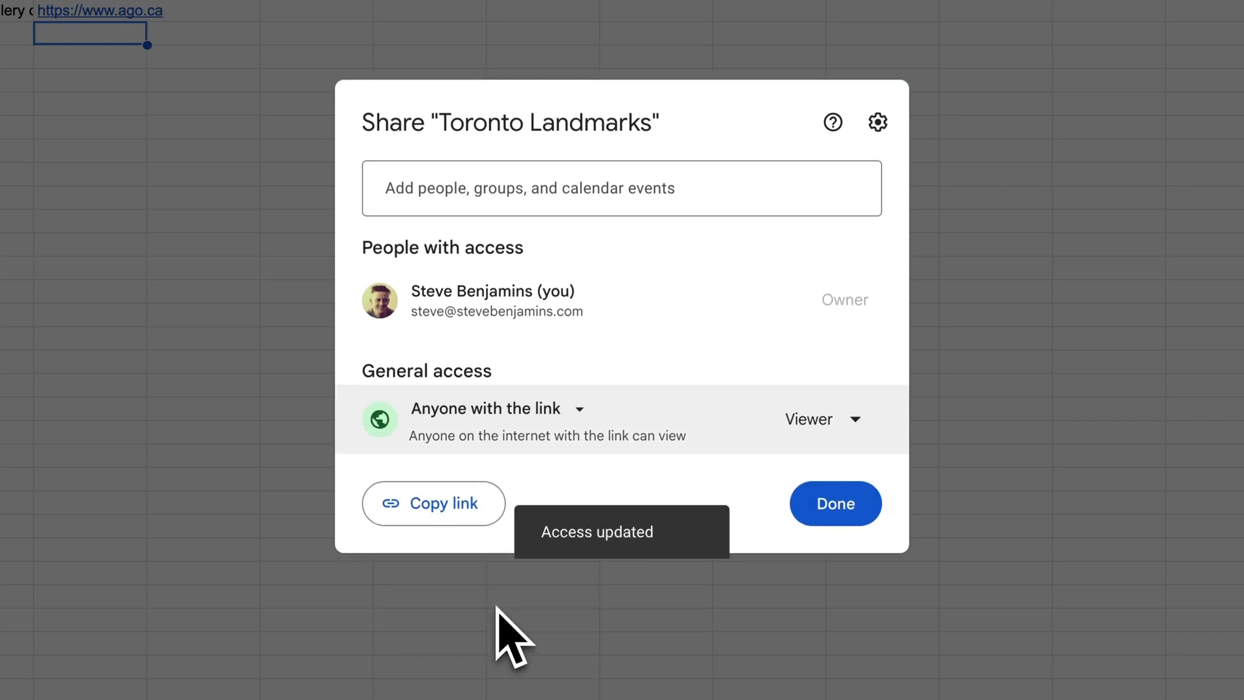
left_click(464, 503)
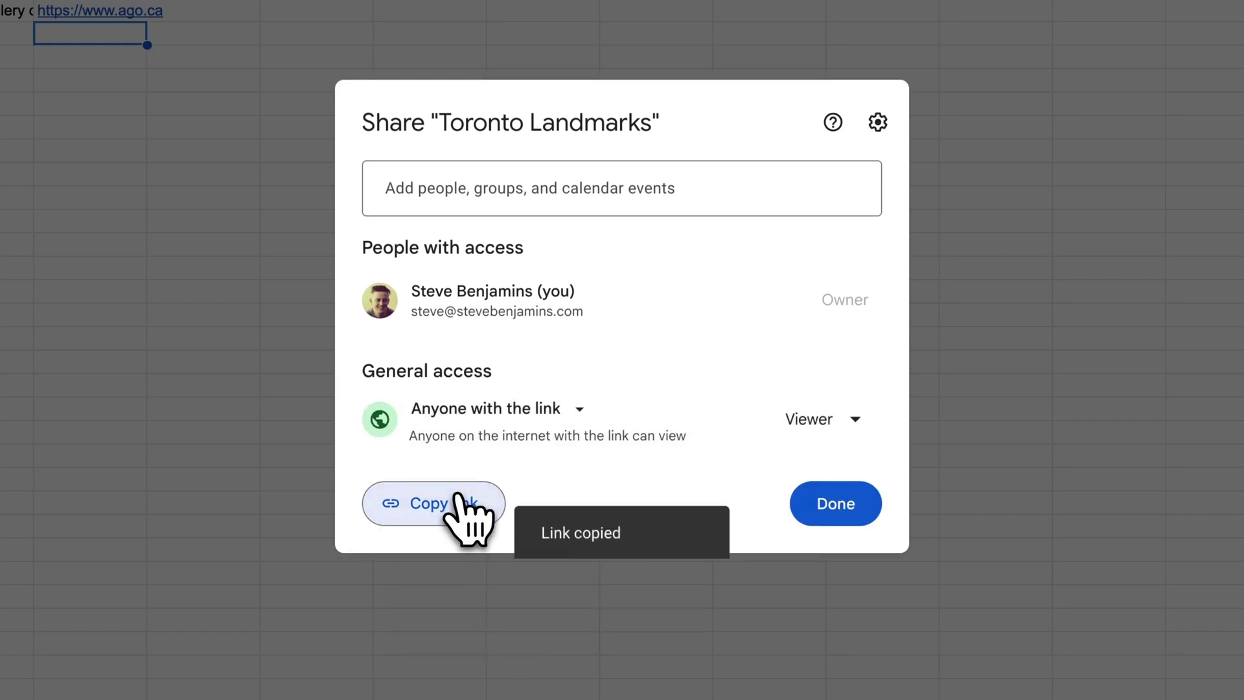
left_click(836, 504)
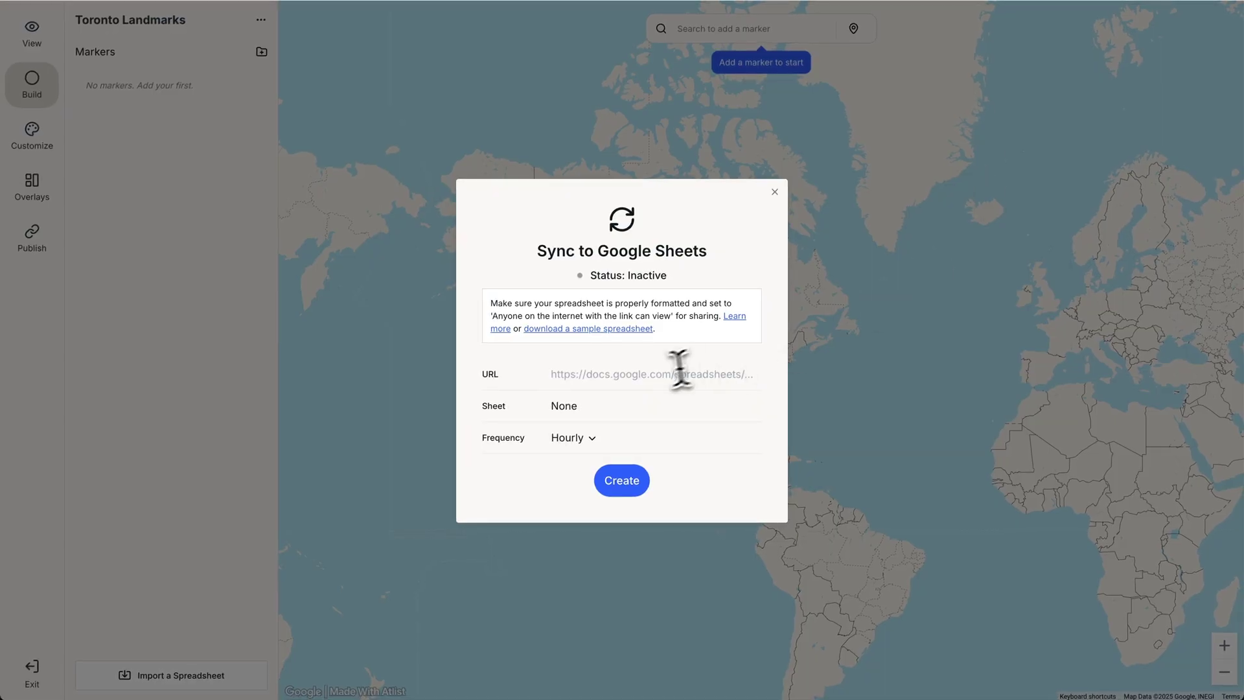
Create the Google Sheets sync from the copied Toronto Landmarks sheet link.
left_click(658, 374)
key("ctrl+v")
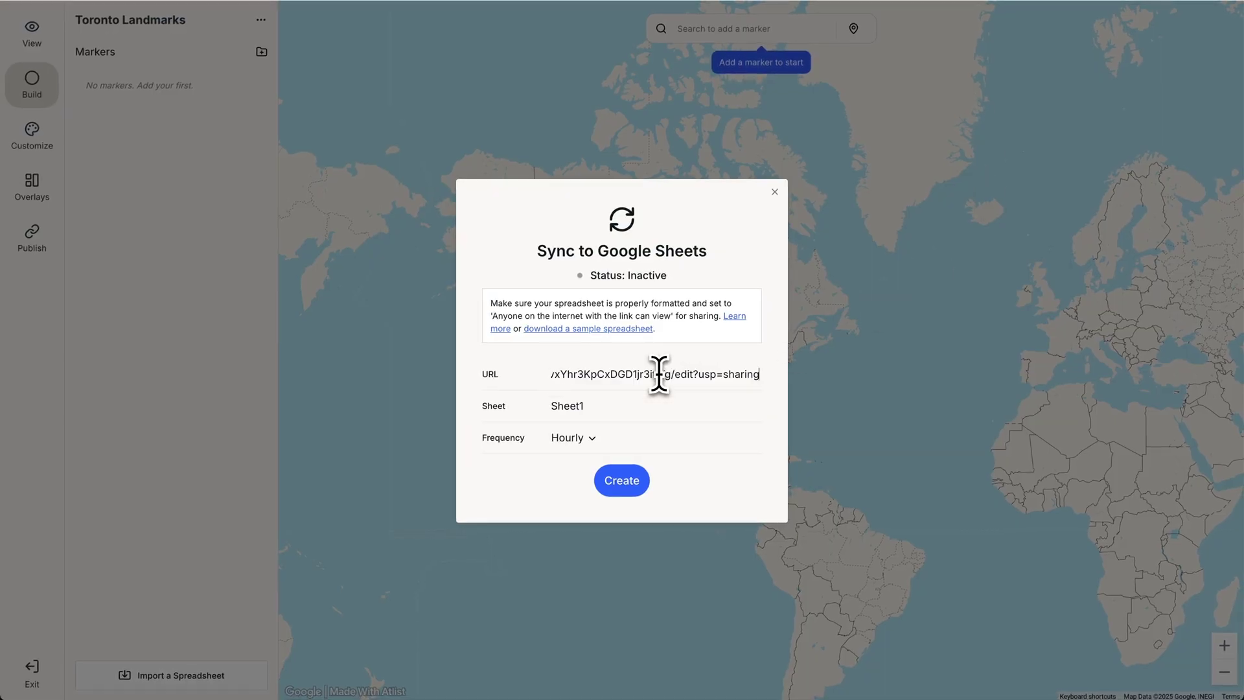
left_click(632, 479)
left_click(627, 381)
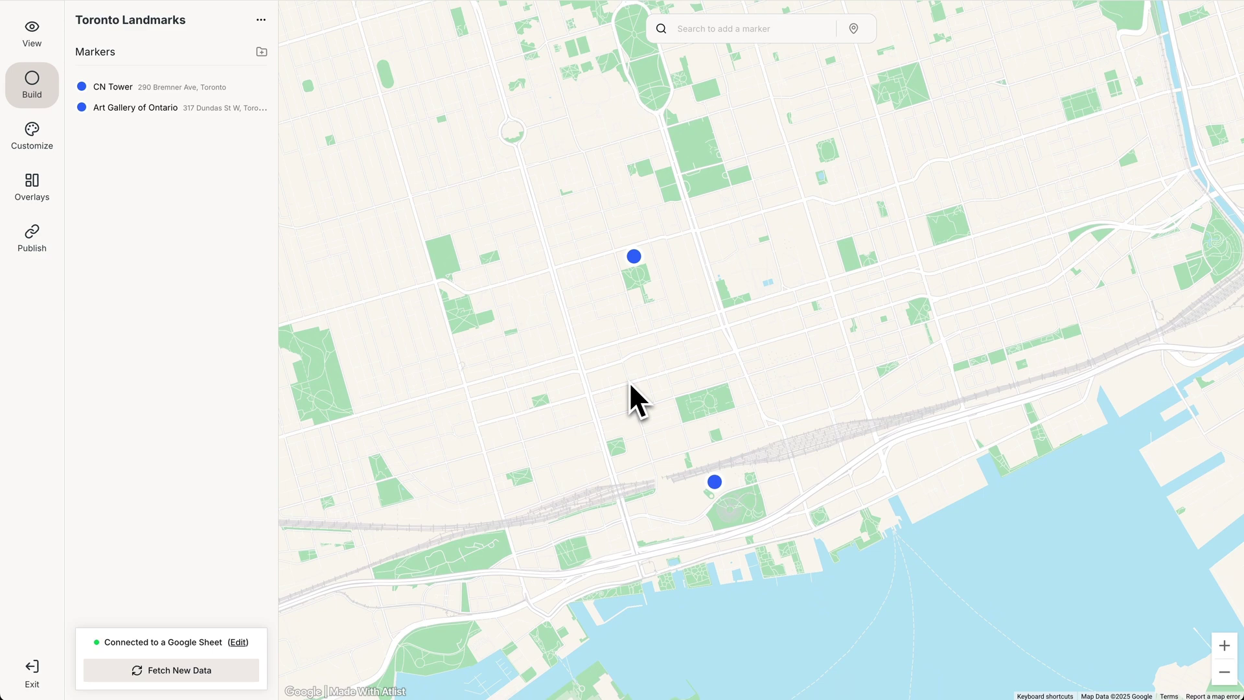
Inspect the imported Art Gallery of Ontario marker's details and open the map's publish options.
scroll(629, 381, "down", 1)
left_click(633, 270)
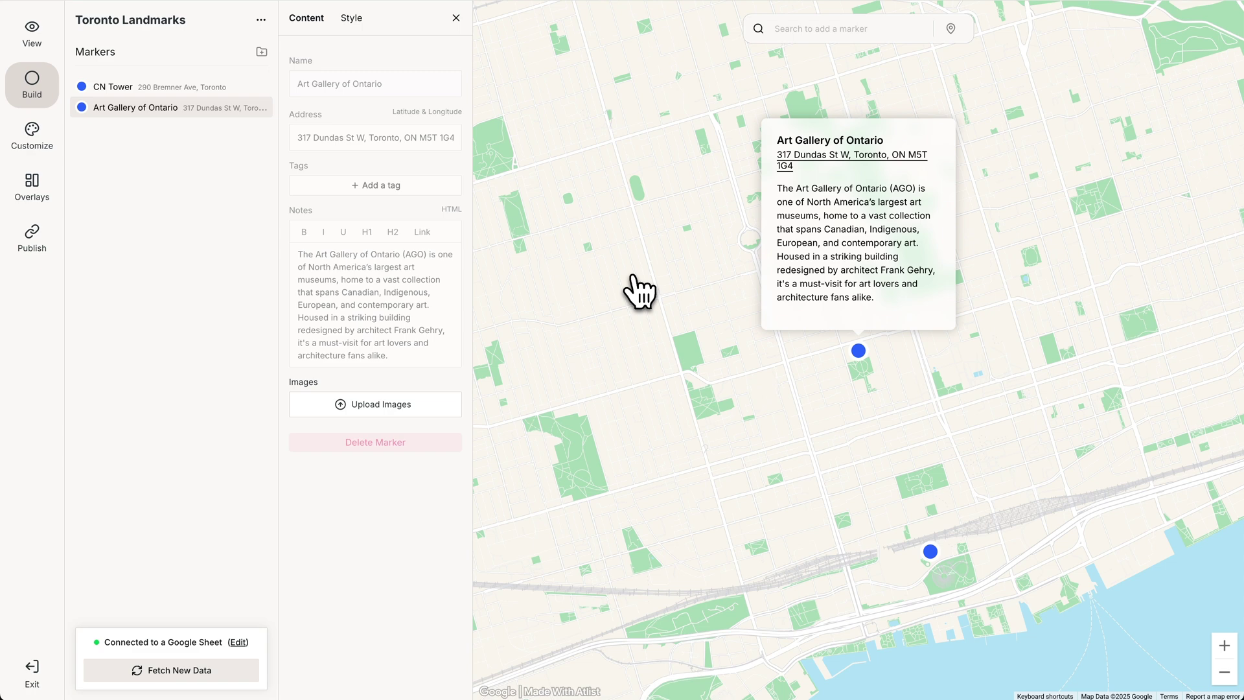
left_click(39, 245)
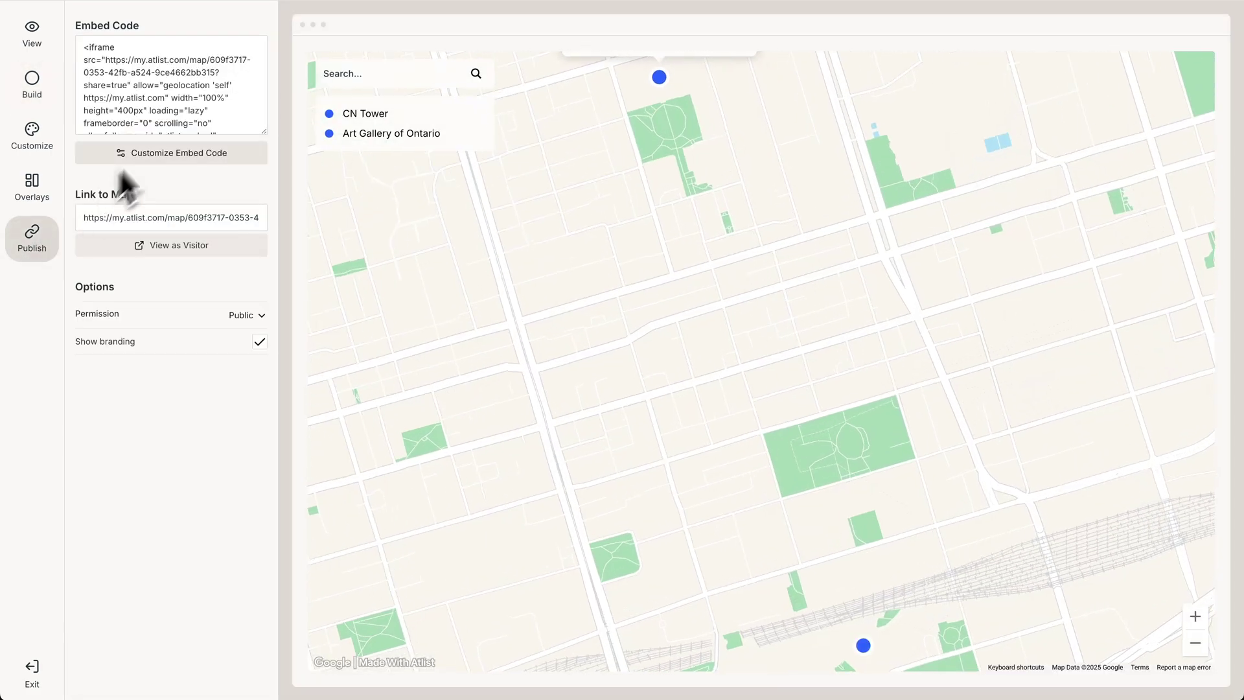
Increase the embed height from 400px to 425px and select the updated embed code.
left_click(161, 127)
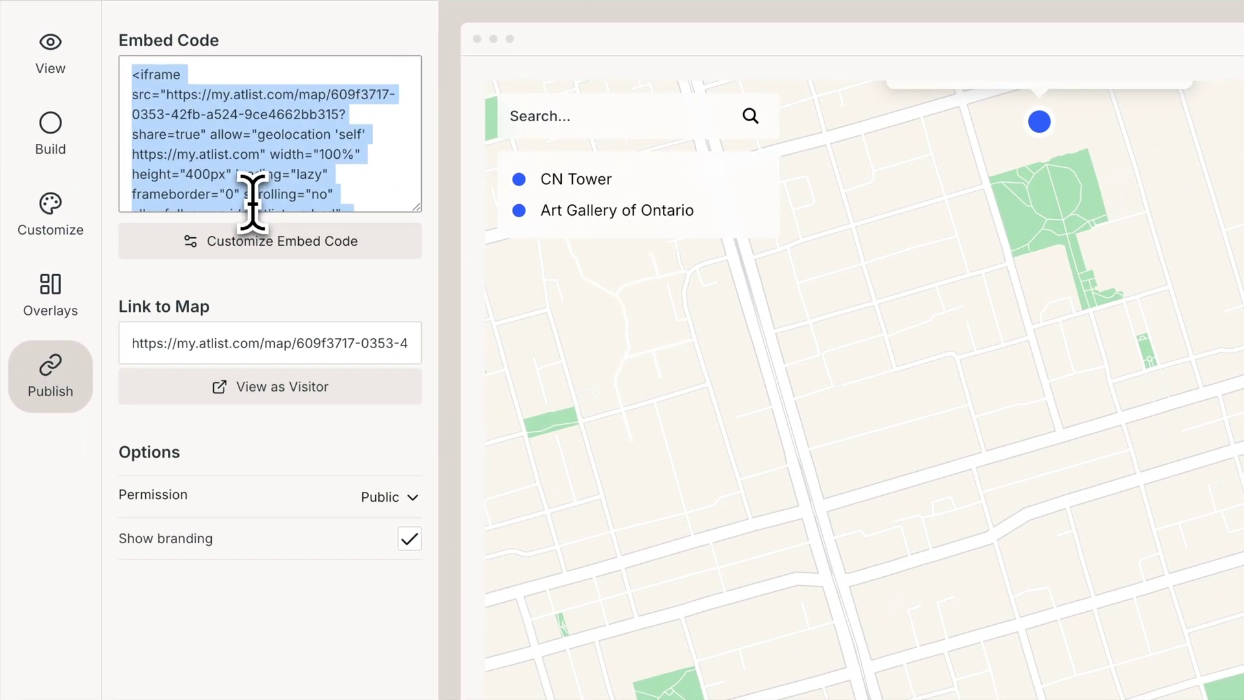
left_click(223, 245)
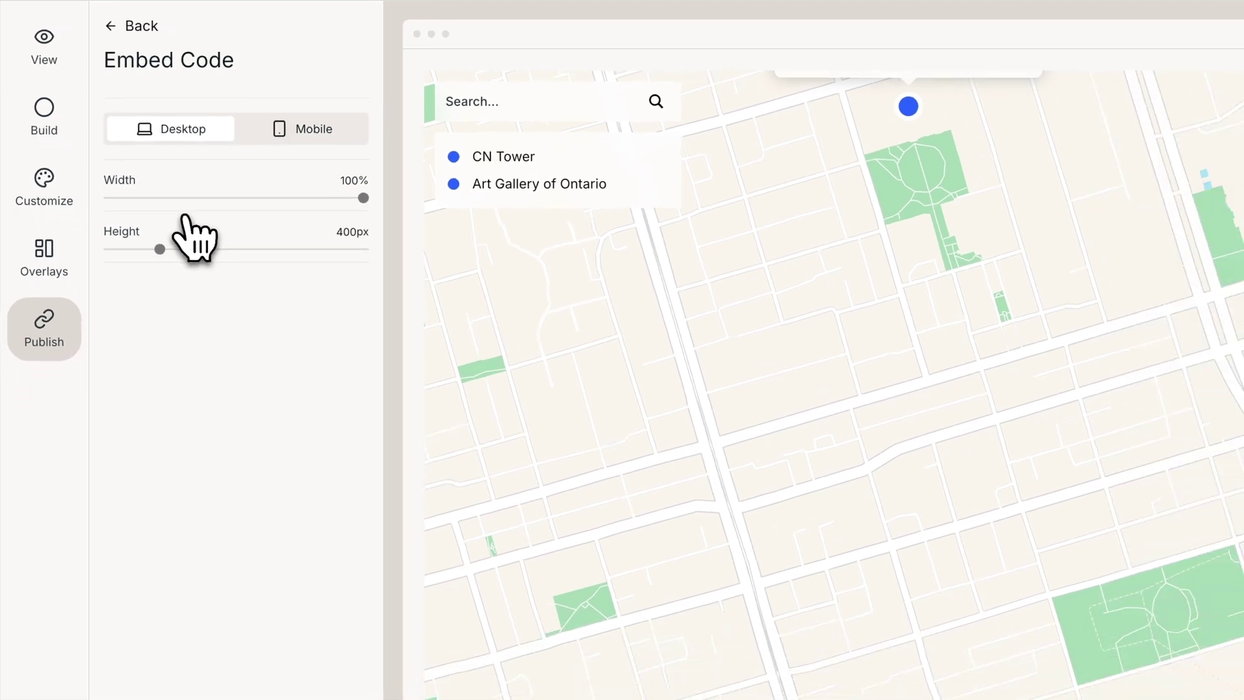
left_click_drag(125, 196, 153, 189)
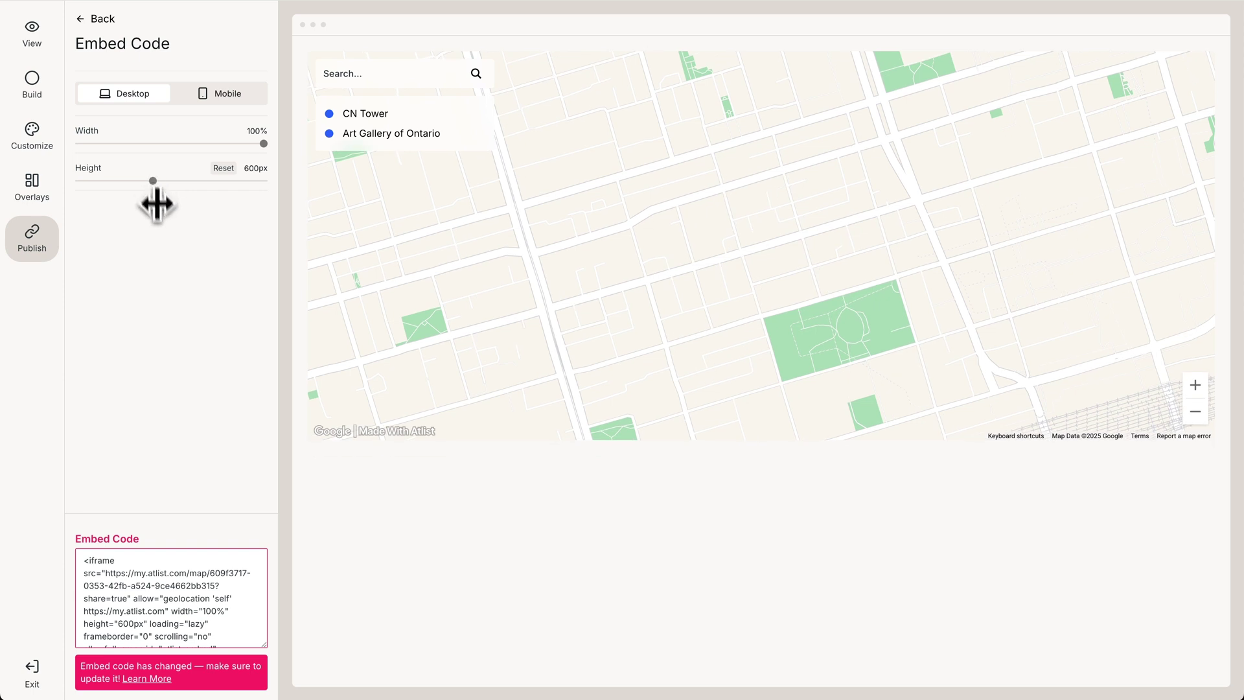
left_click(183, 623)
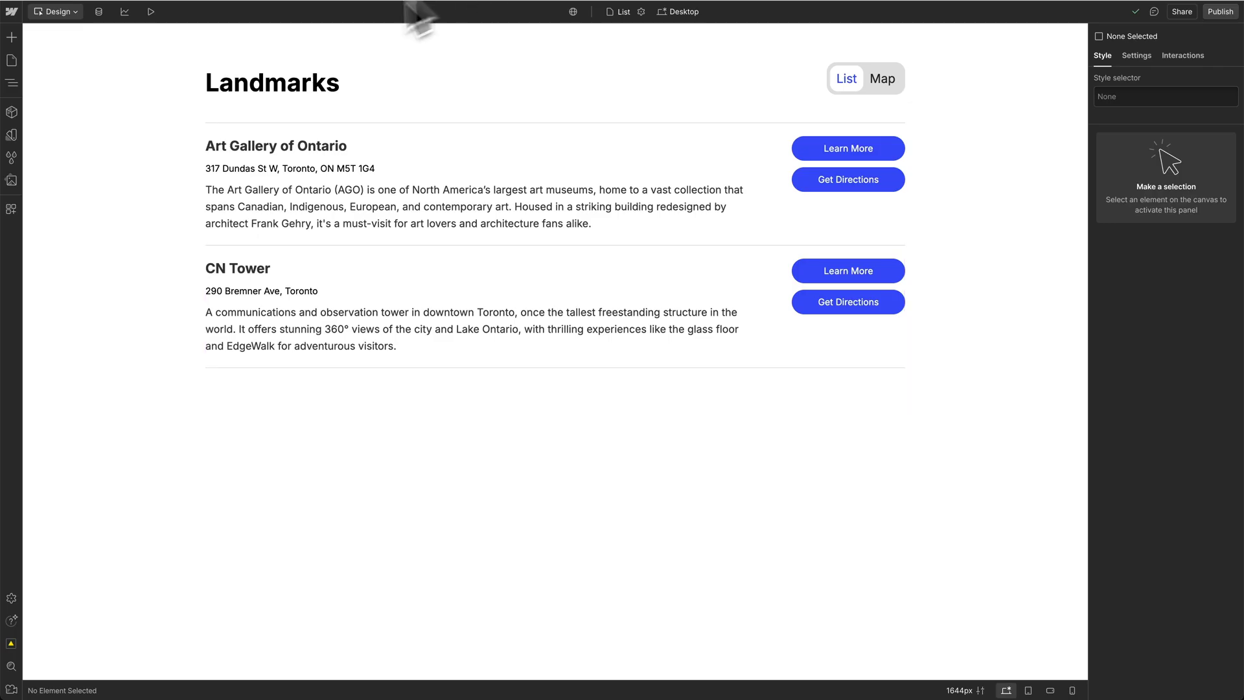
Place a Code Embed holding the Atlist iframe below the Landmarks heading on the Map page.
left_click(13, 64)
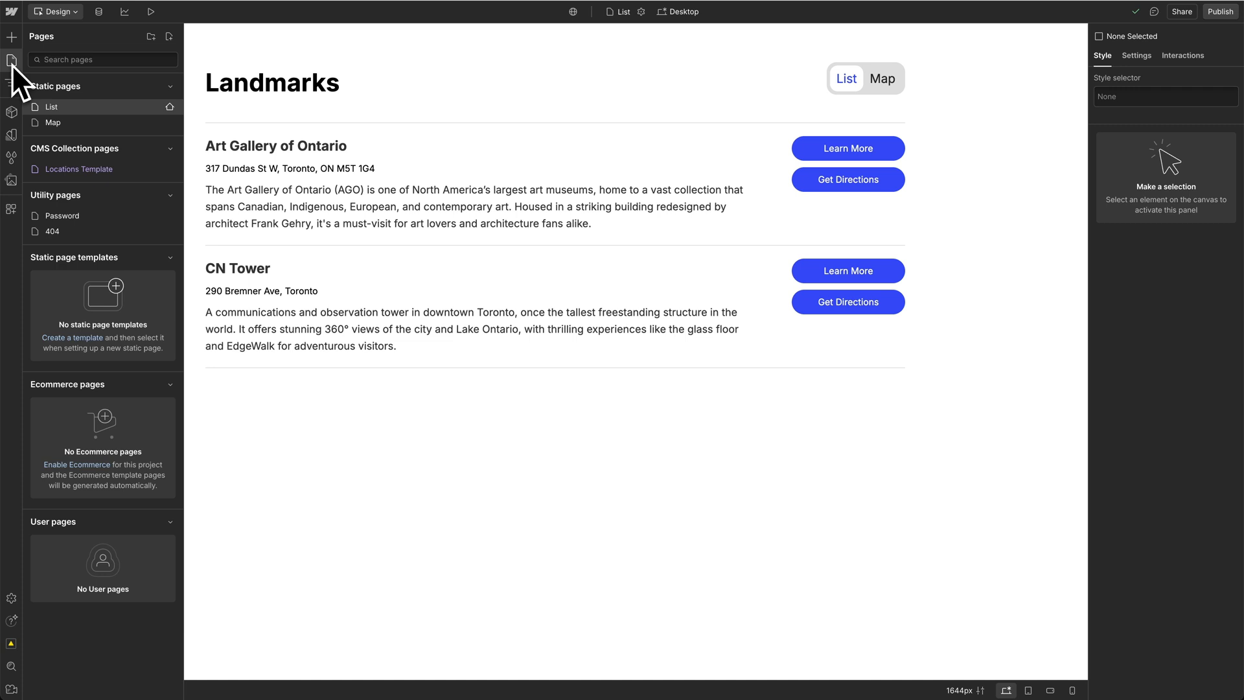
left_click(57, 128)
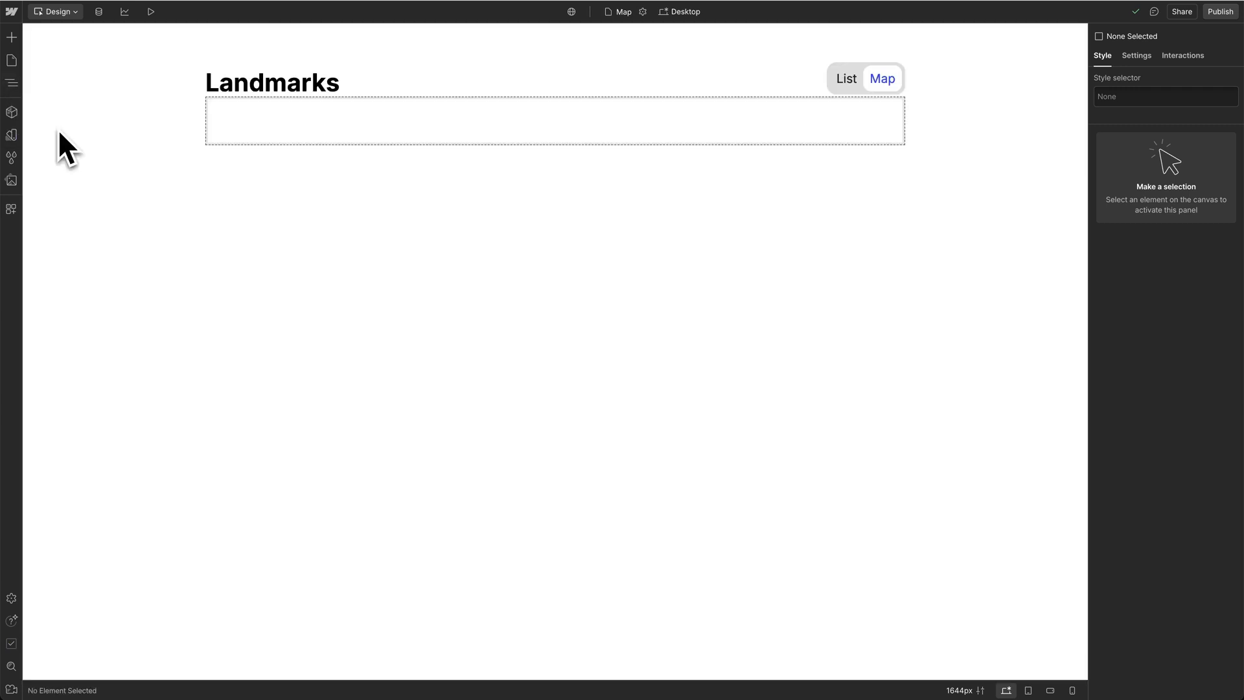
left_click(11, 37)
type("embed")
left_click_drag(53, 120, 296, 128)
key("ctrl+v")
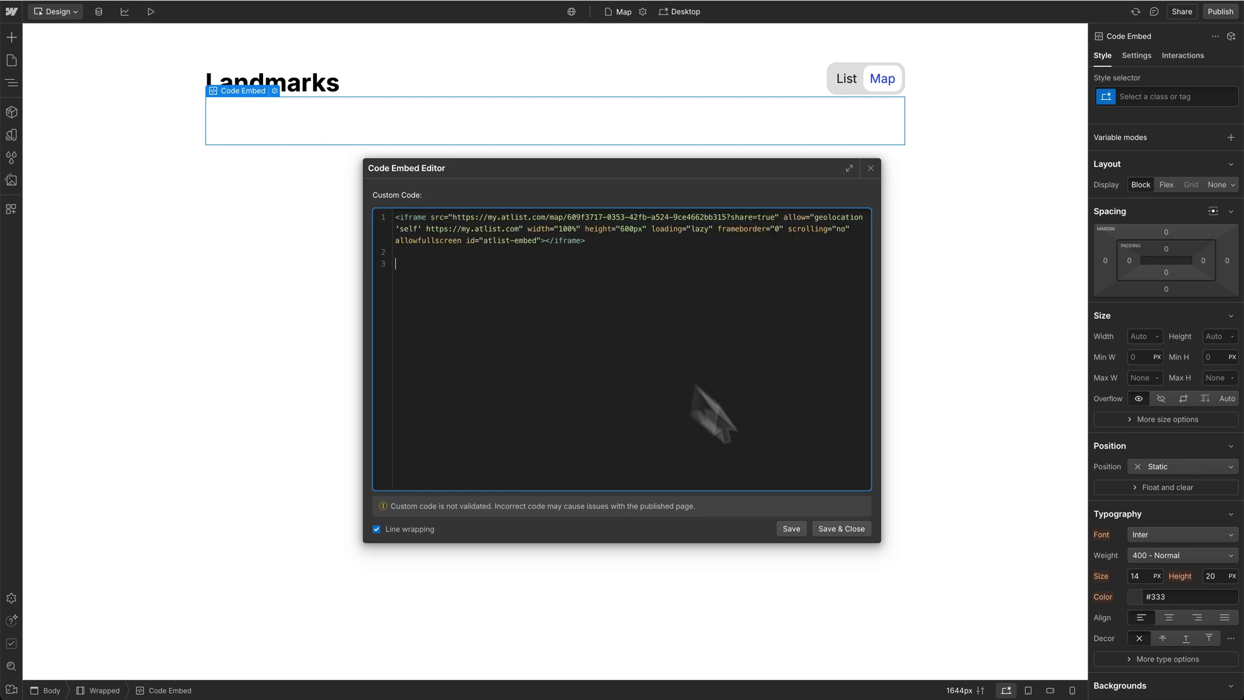
left_click(850, 530)
left_click(1001, 247)
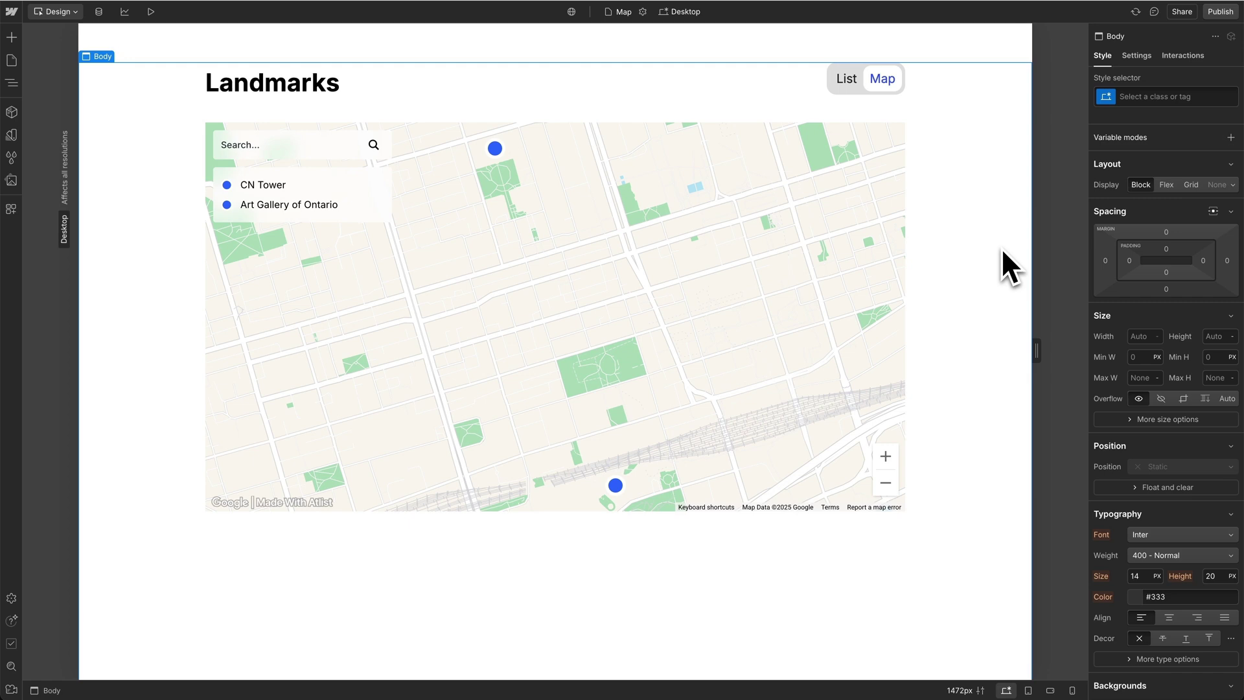
Publish the site to the staging domain and open the live site.
left_click(1217, 14)
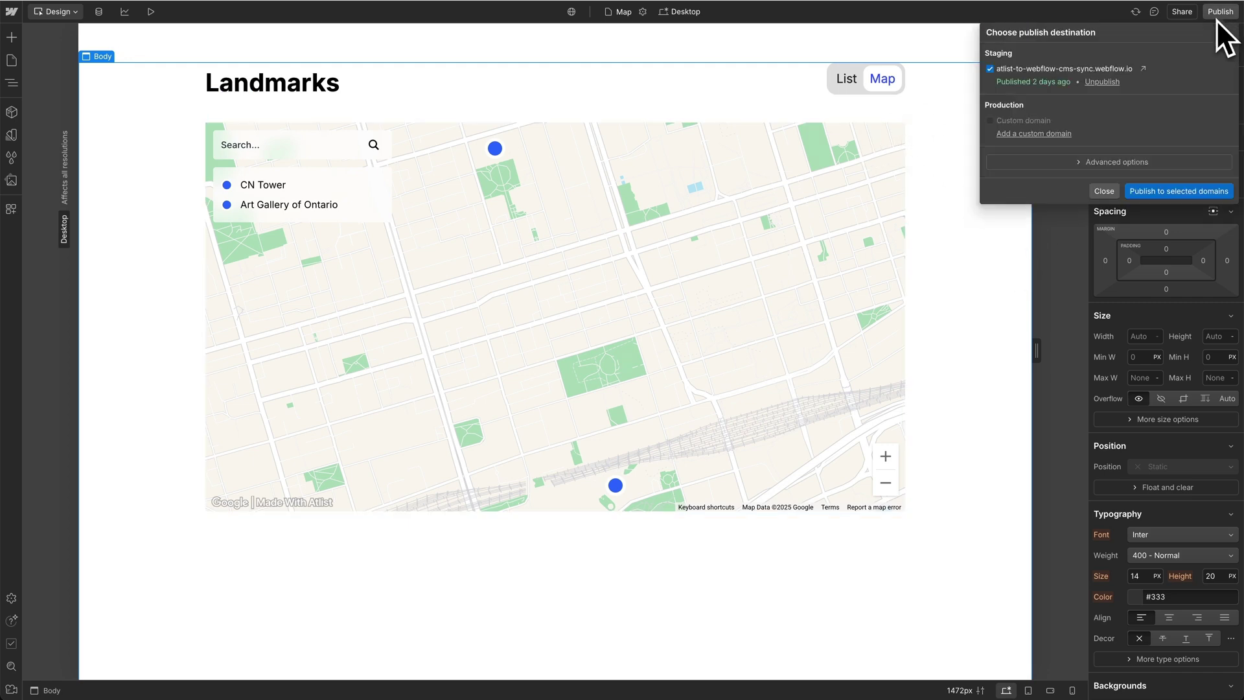
left_click(1202, 191)
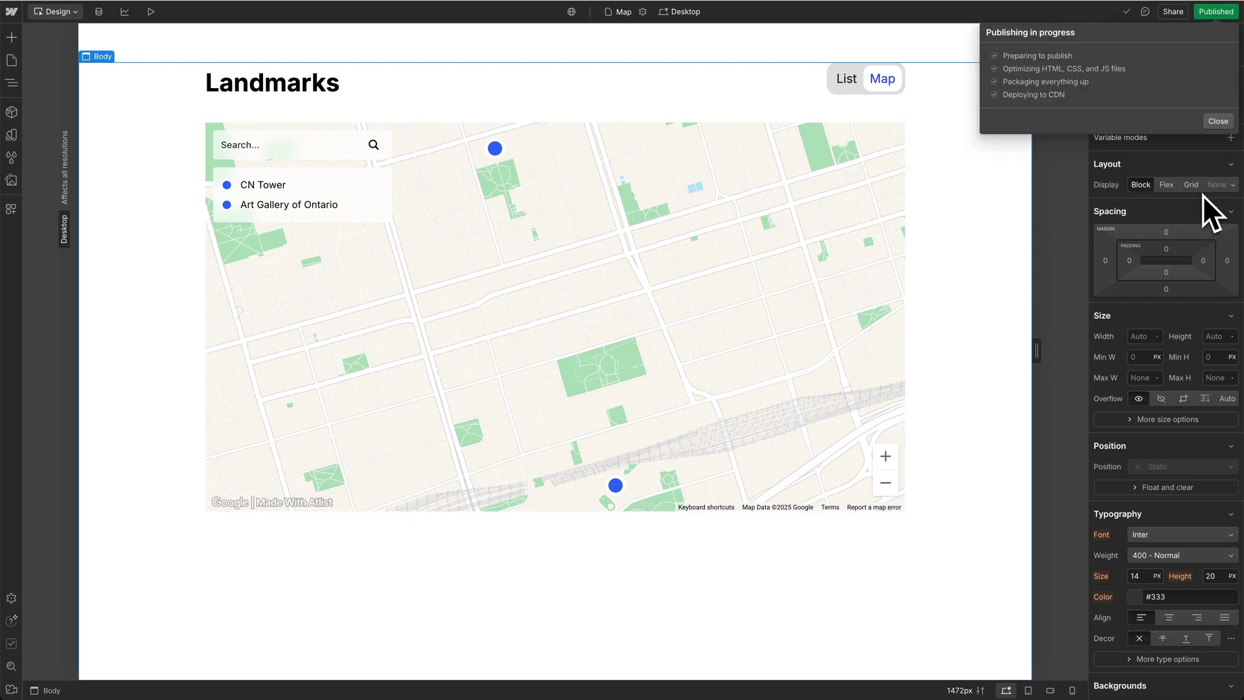
left_click(1143, 69)
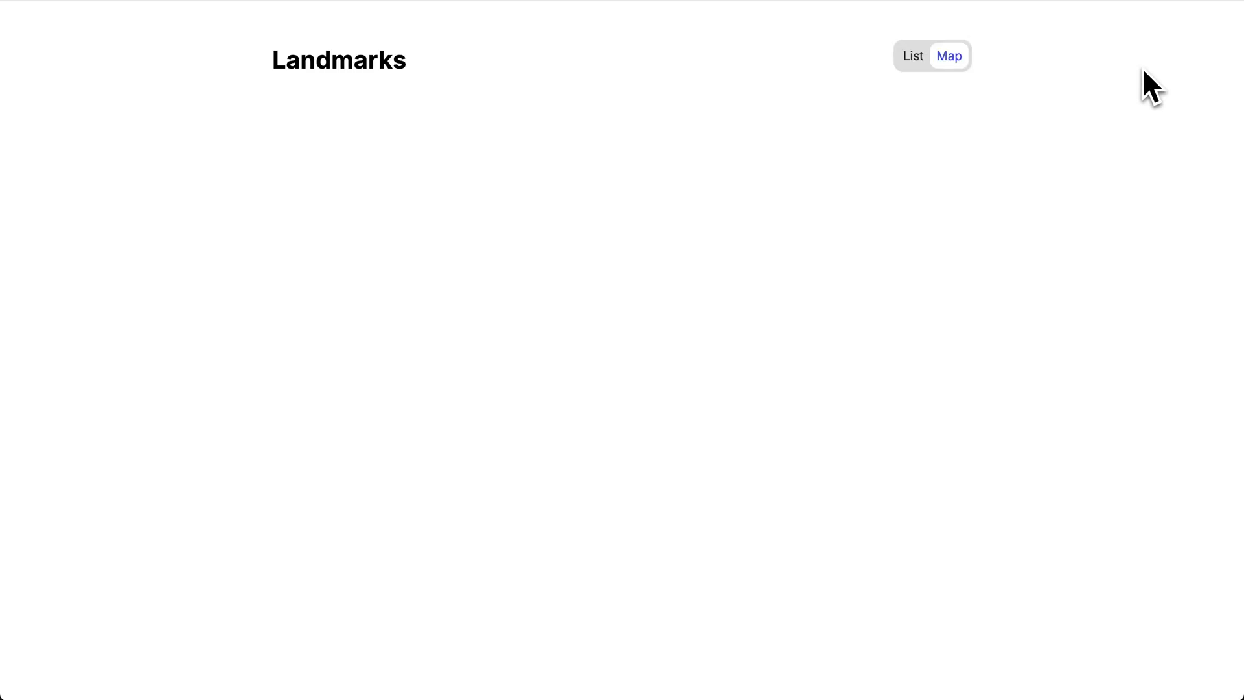
Toggle between Map and List views, zoom out, and open the CN Tower pin's popup.
left_click(950, 57)
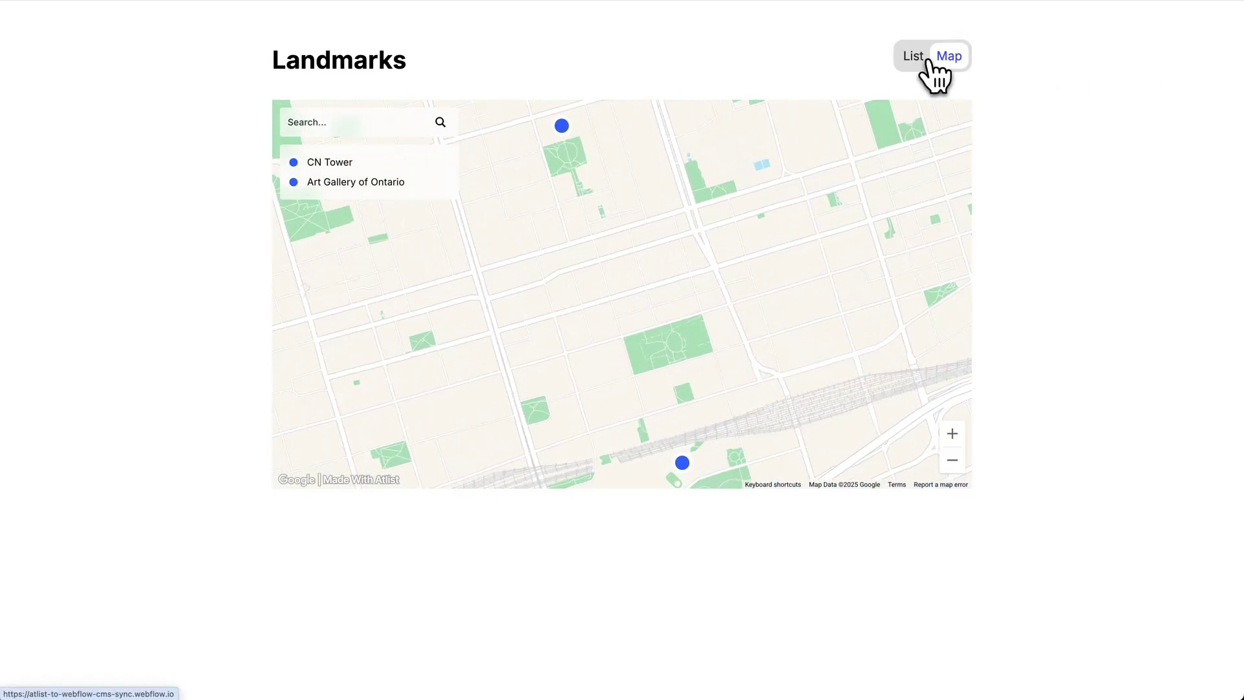
left_click(925, 62)
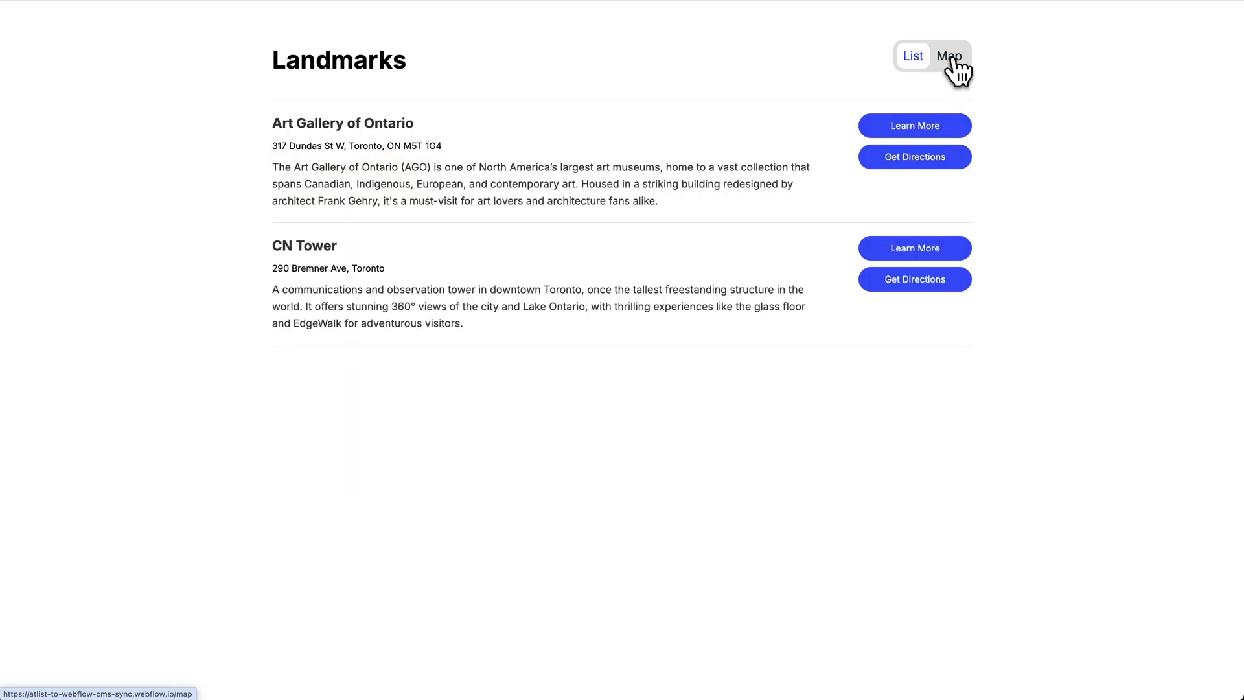
left_click(951, 58)
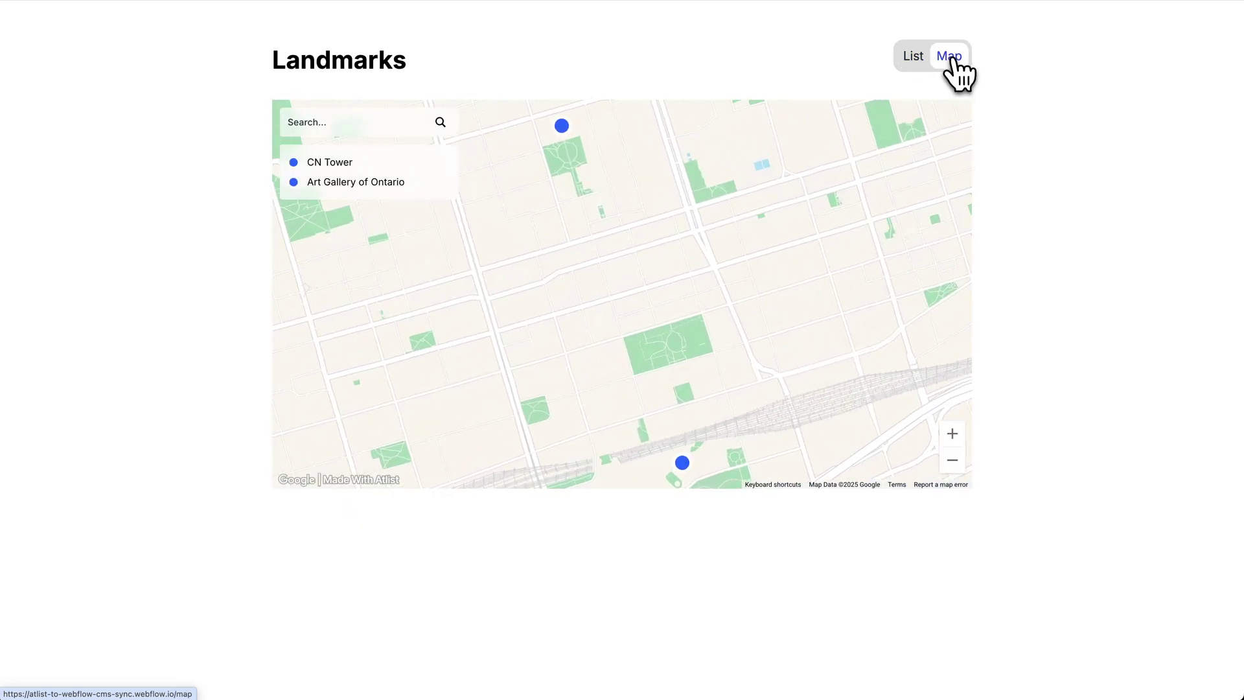
left_click(952, 460)
left_click(952, 459)
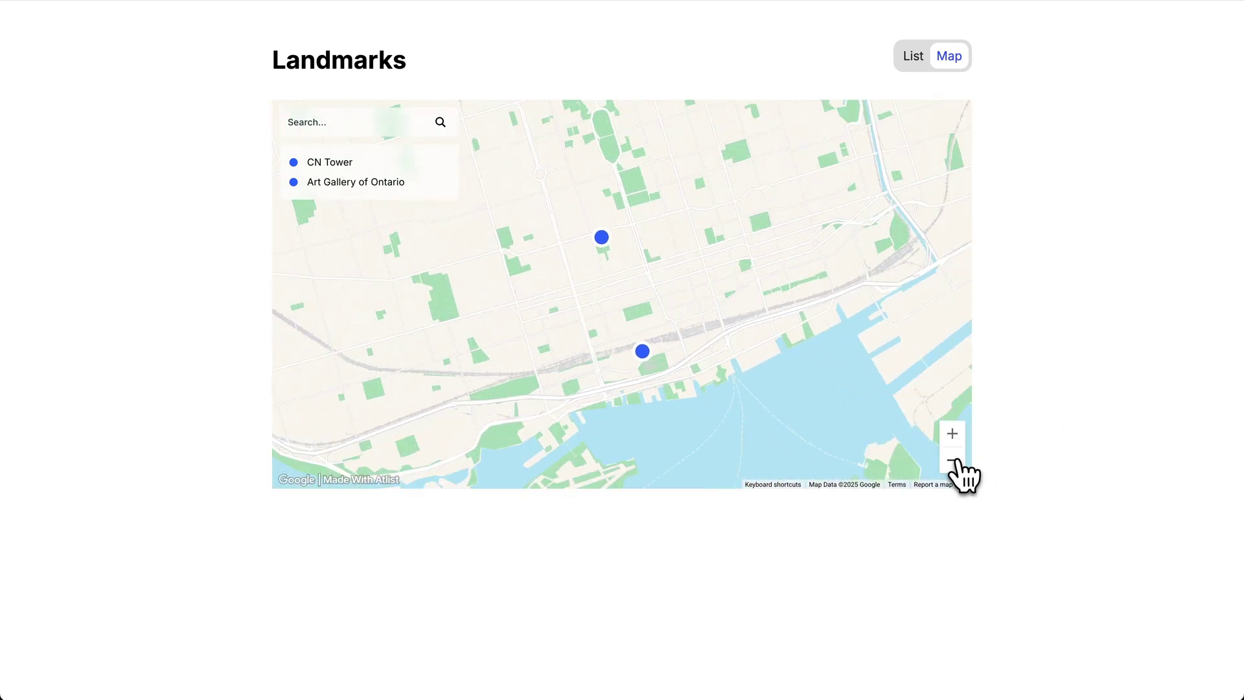
left_click(637, 337)
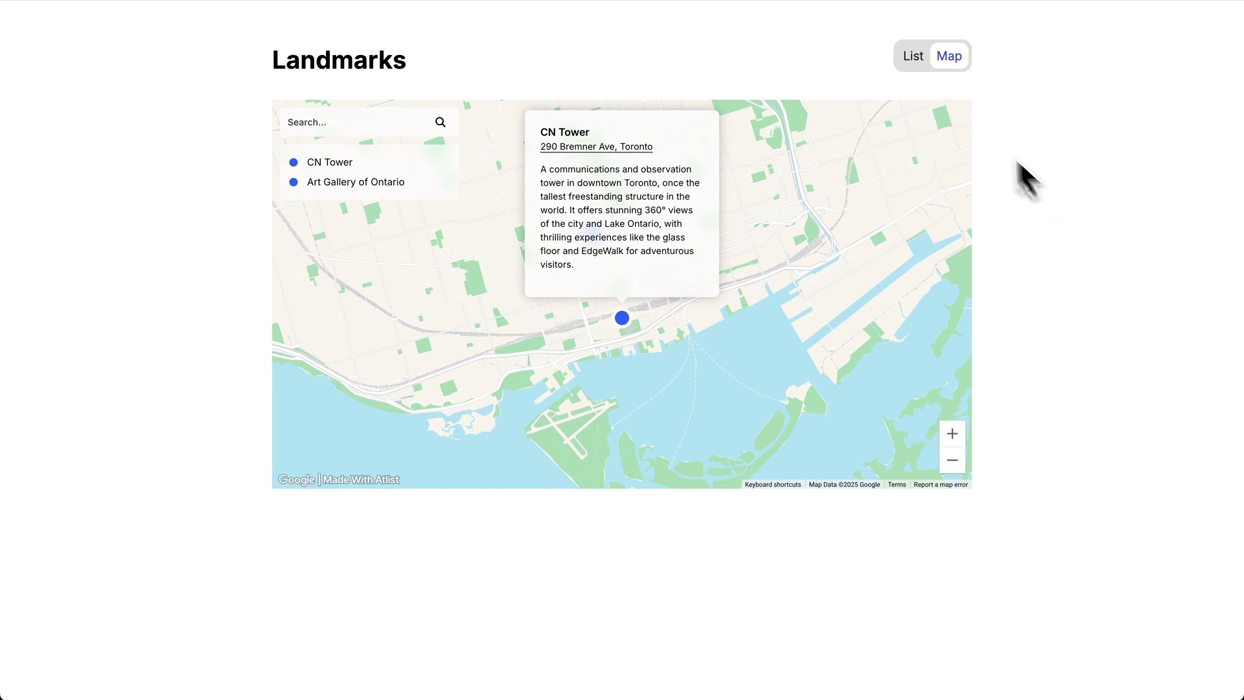
Switch back to the List view, then apply the pink-toned Atlist map theme.
left_click(914, 65)
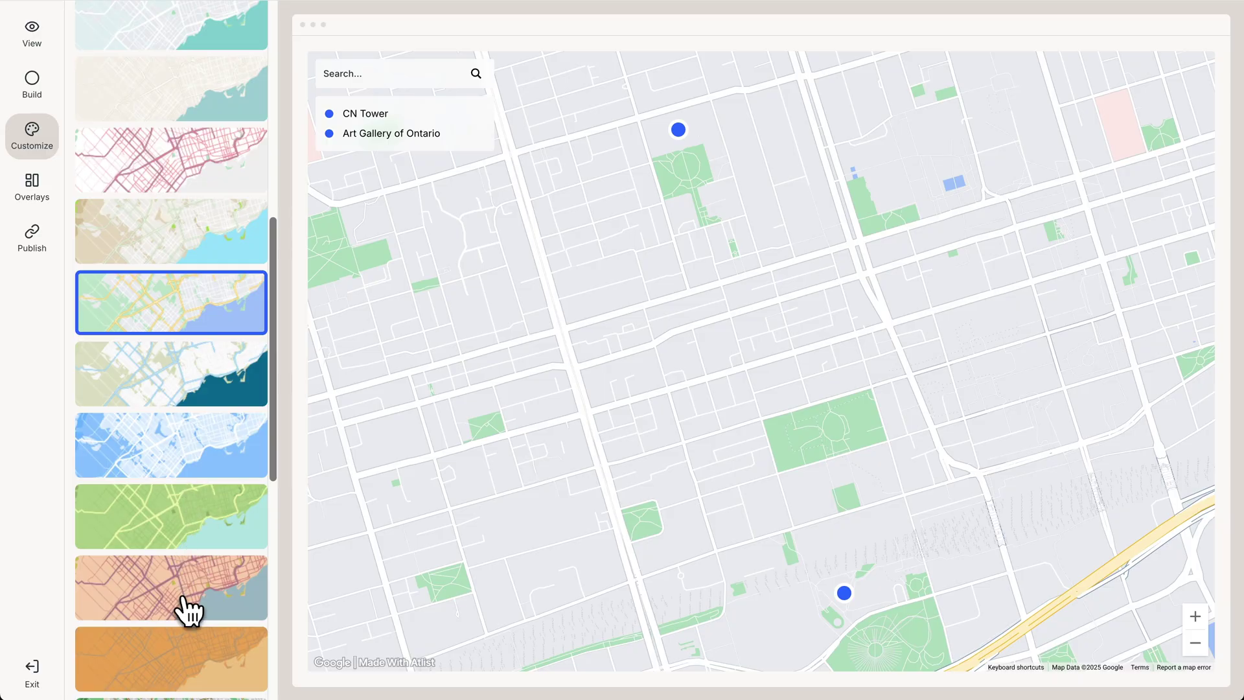
left_click(186, 611)
scroll(188, 612, "down", 2)
Apply the dark teal map theme, enlarge markers to 50px, and make popup buttons blue.
scroll(184, 605, "down", 1)
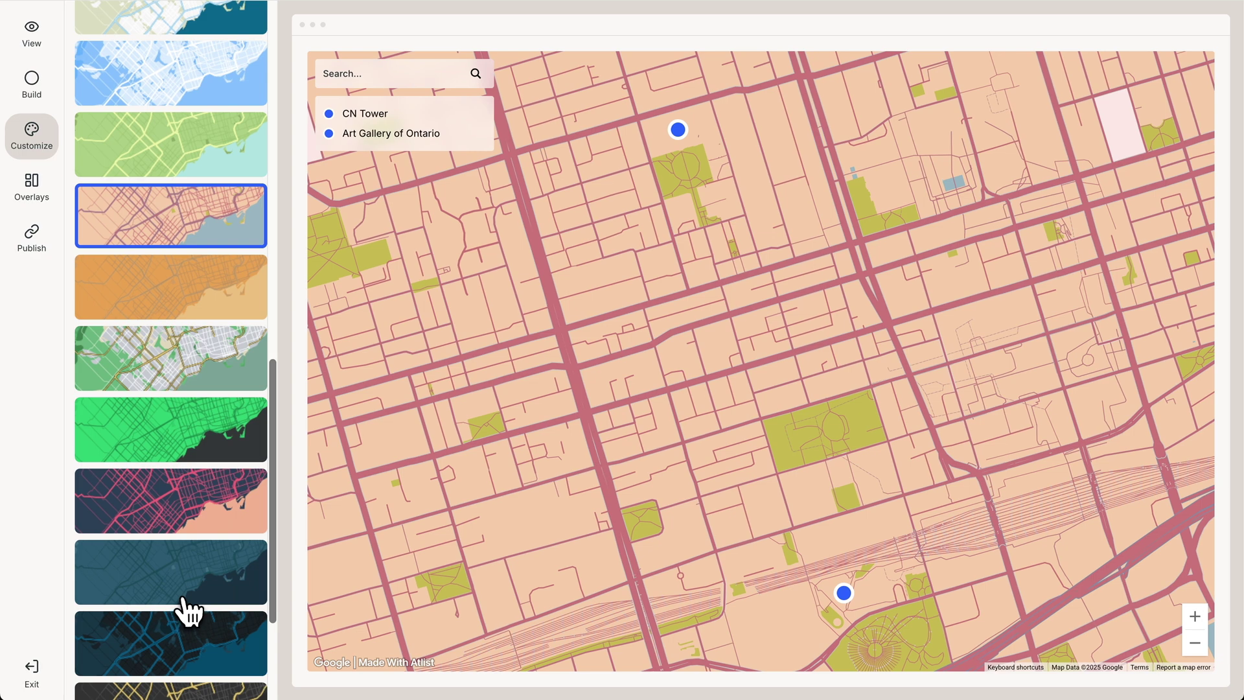
left_click(183, 611)
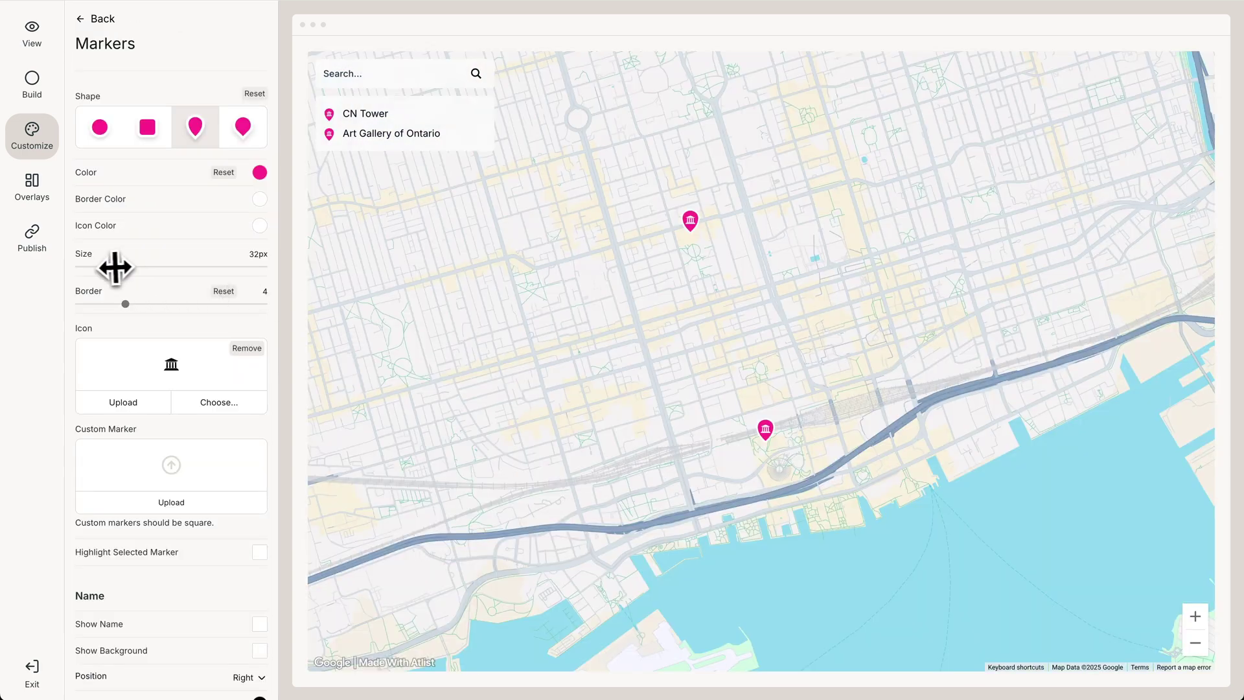
left_click_drag(115, 267, 128, 266)
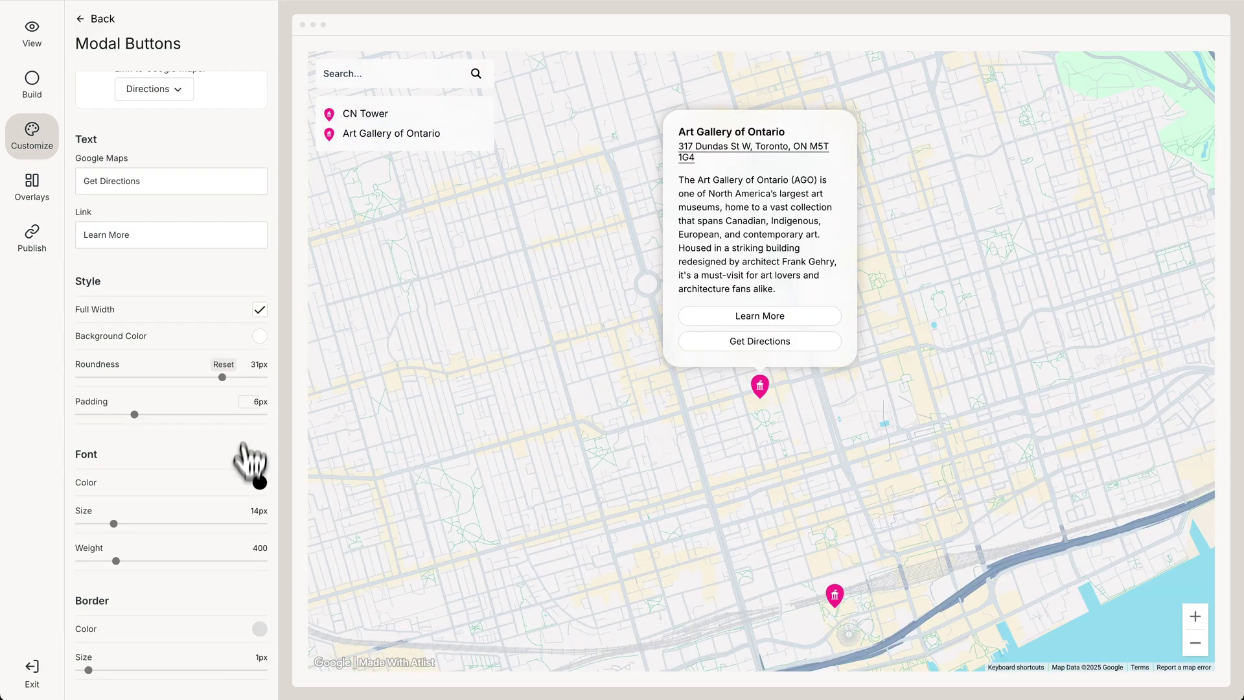
left_click(259, 336)
left_click(194, 468)
left_click(182, 515)
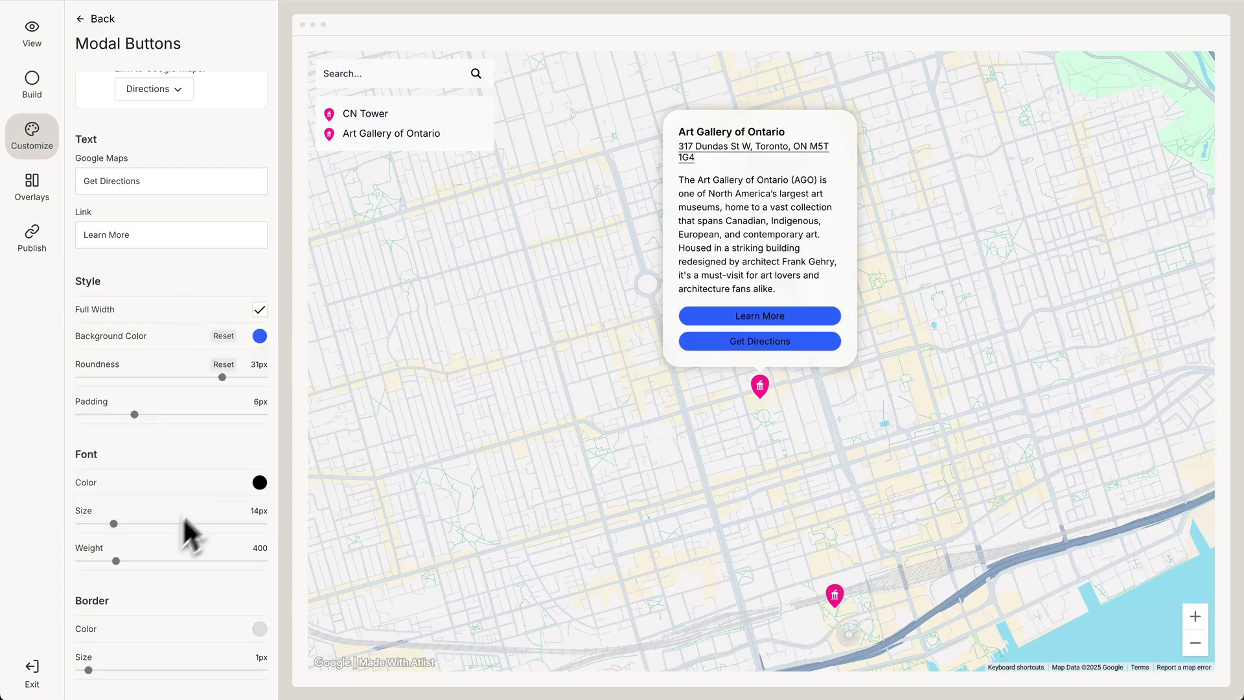
left_click(258, 483)
left_click(184, 264)
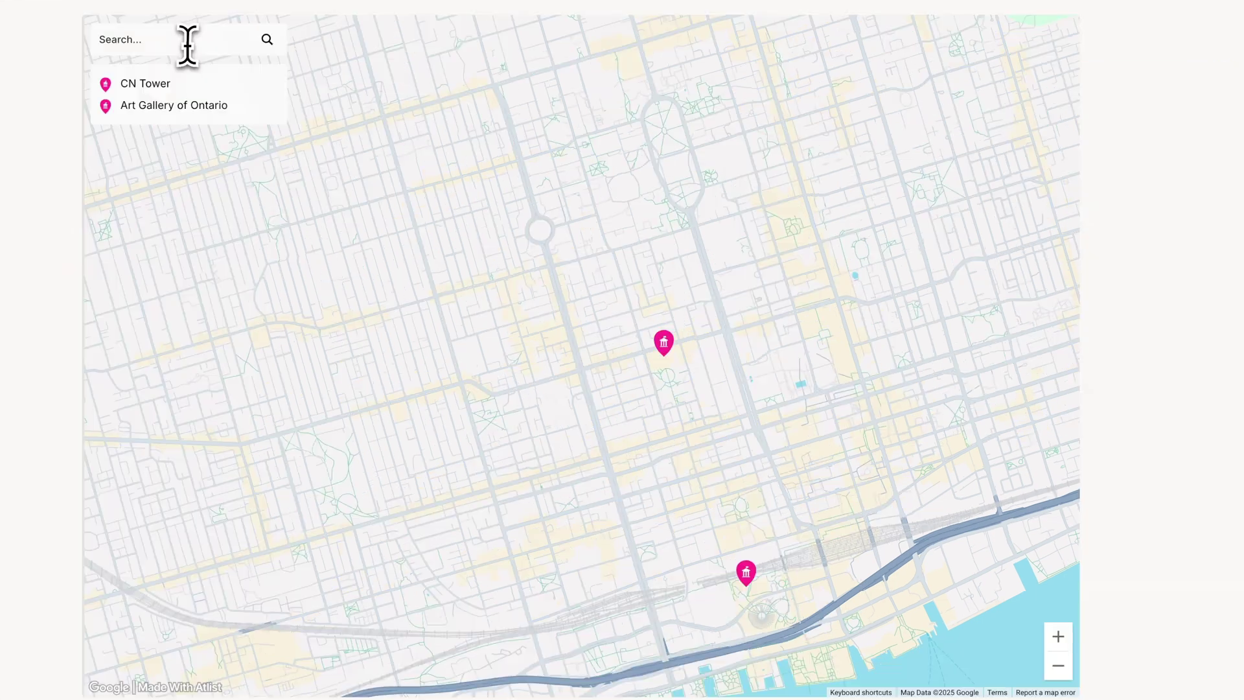
left_click(188, 44)
type("159 wol")
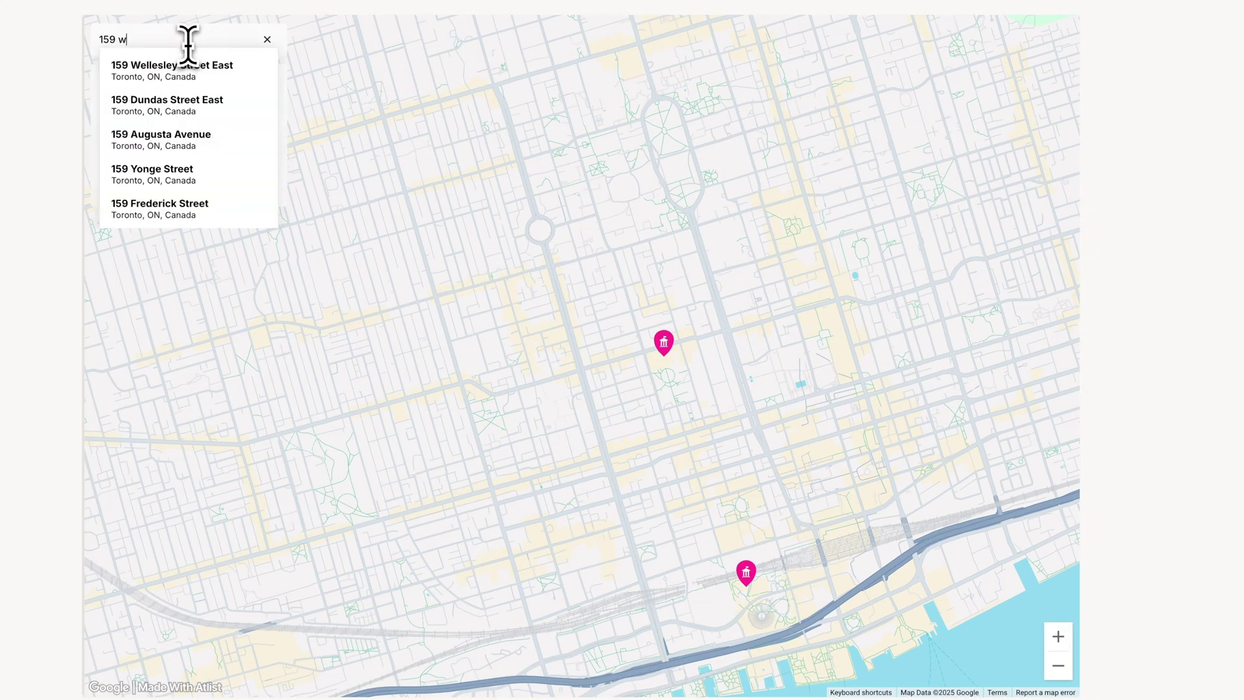
left_click(194, 72)
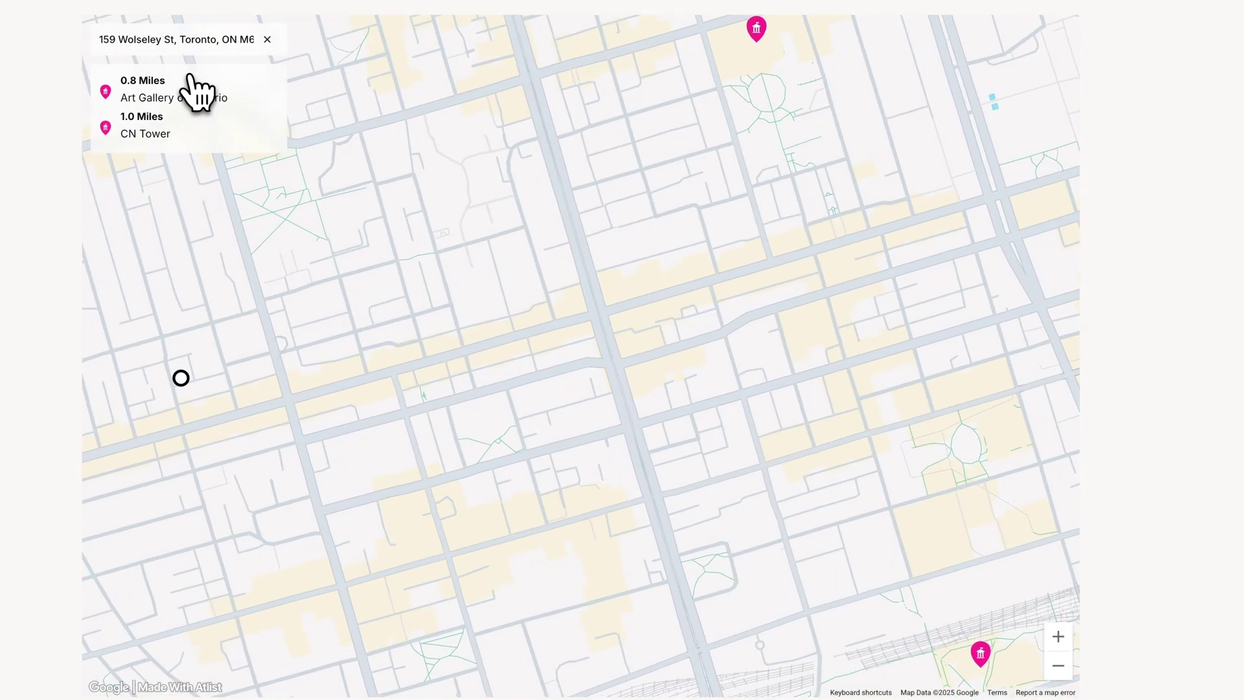